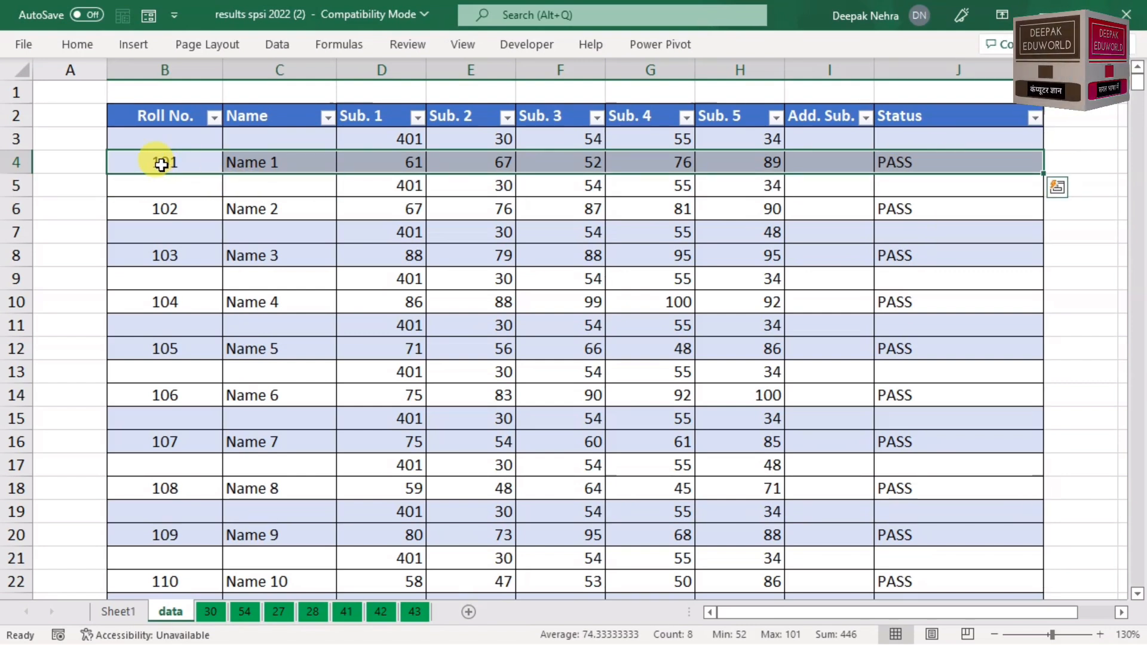
Step: Review Name 1's marks and the code rows 3–5 and 23, then view Sheet1's subject summary
left_click_drag(395, 160, 729, 159)
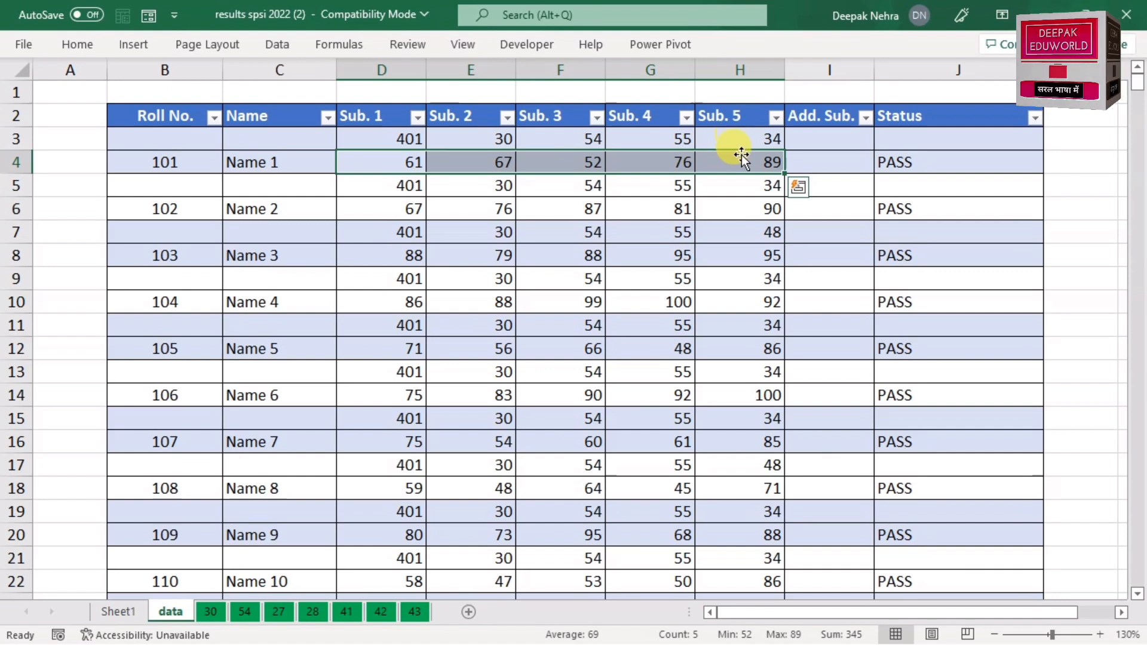
left_click_drag(390, 138, 722, 169)
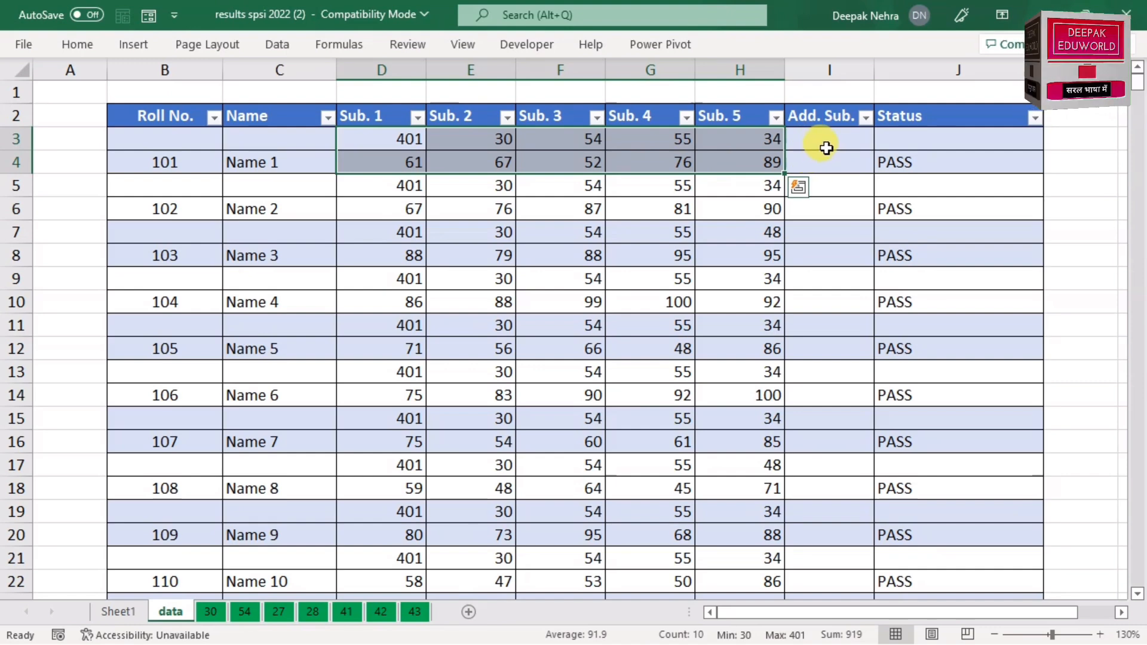
scroll(827, 162, "down", 4)
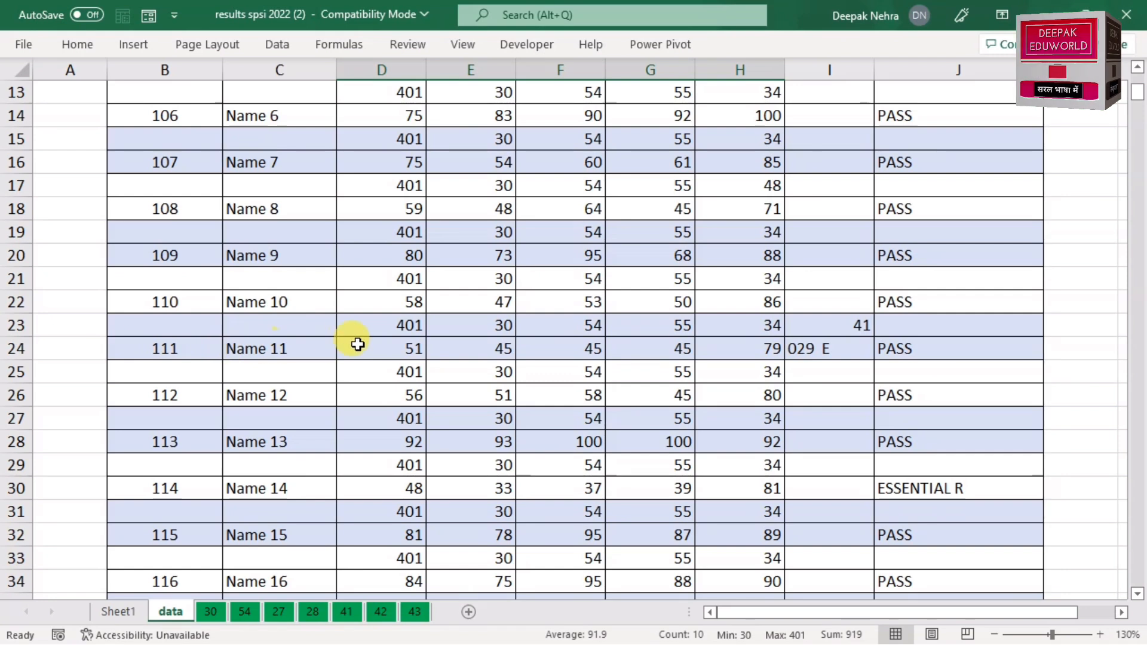
left_click_drag(384, 327, 774, 341)
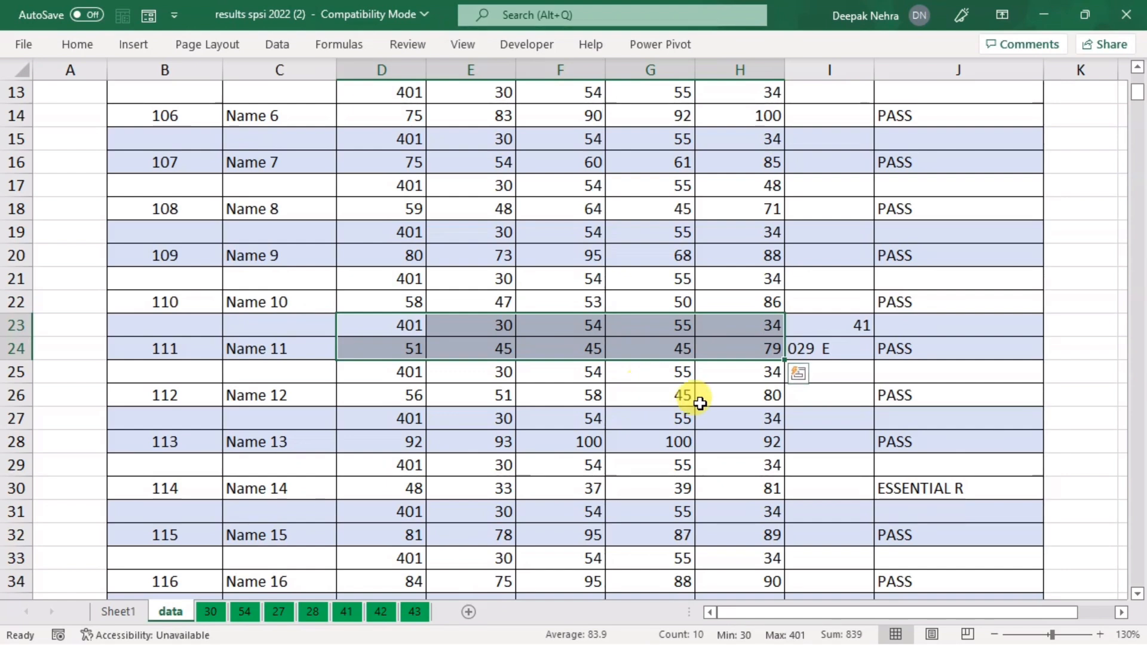
scroll(694, 400, "up", 4)
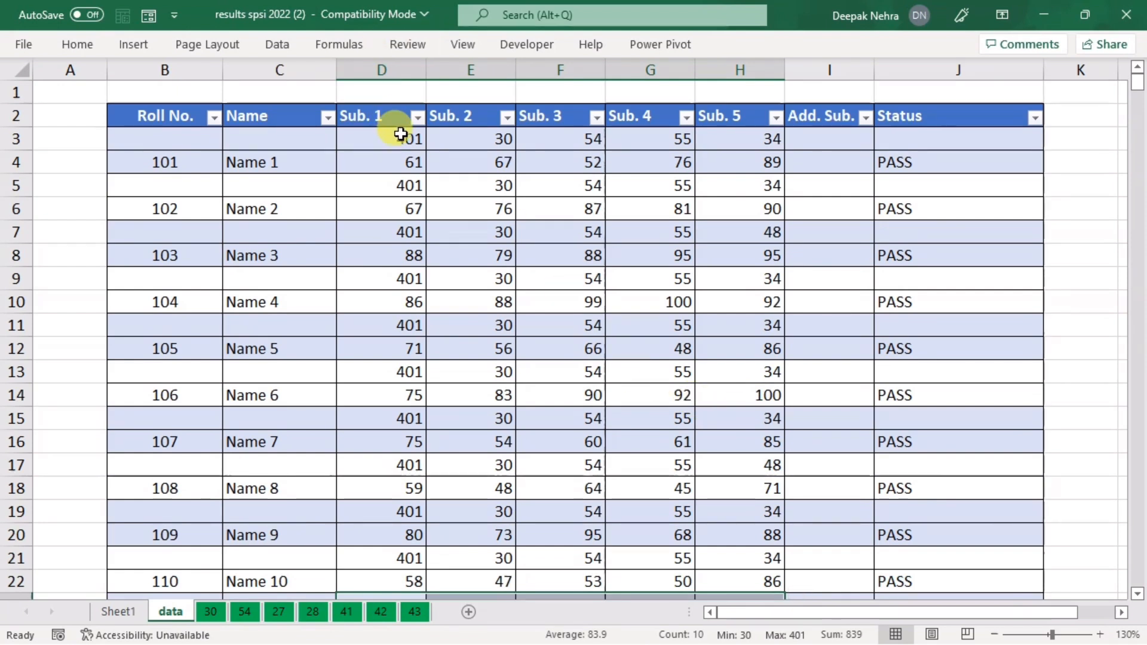
left_click_drag(404, 164, 771, 164)
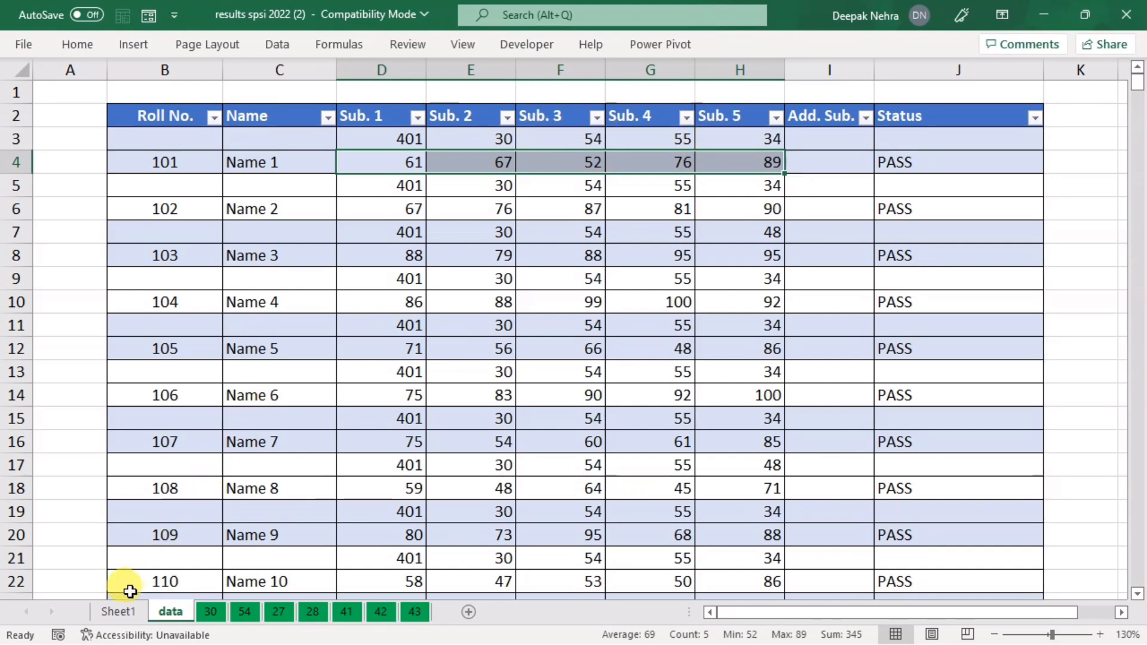
left_click(120, 611)
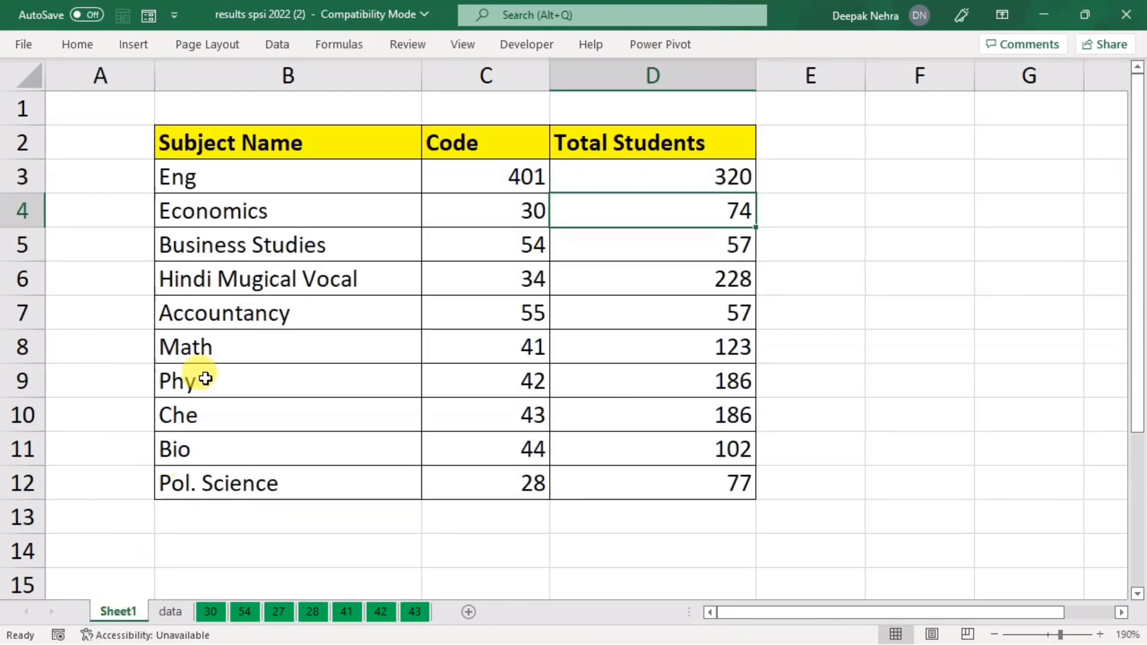
Step: Confirm Eng has code 401 on Sheet1, then go back to the data sheet
left_click(326, 175)
left_click(439, 173)
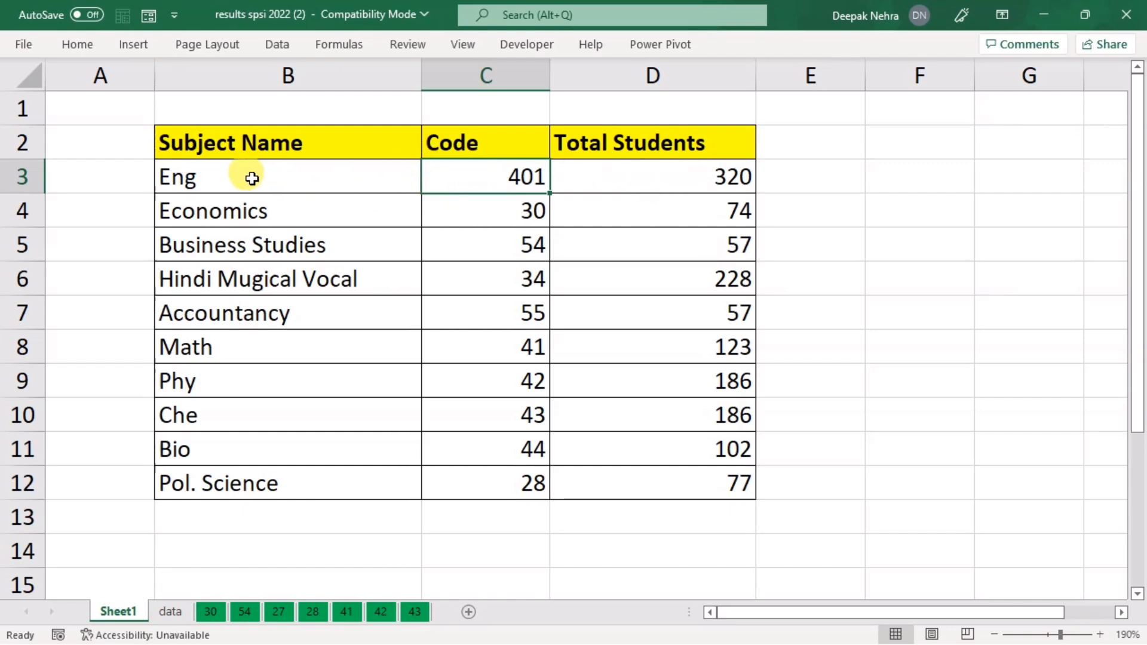
left_click(171, 611)
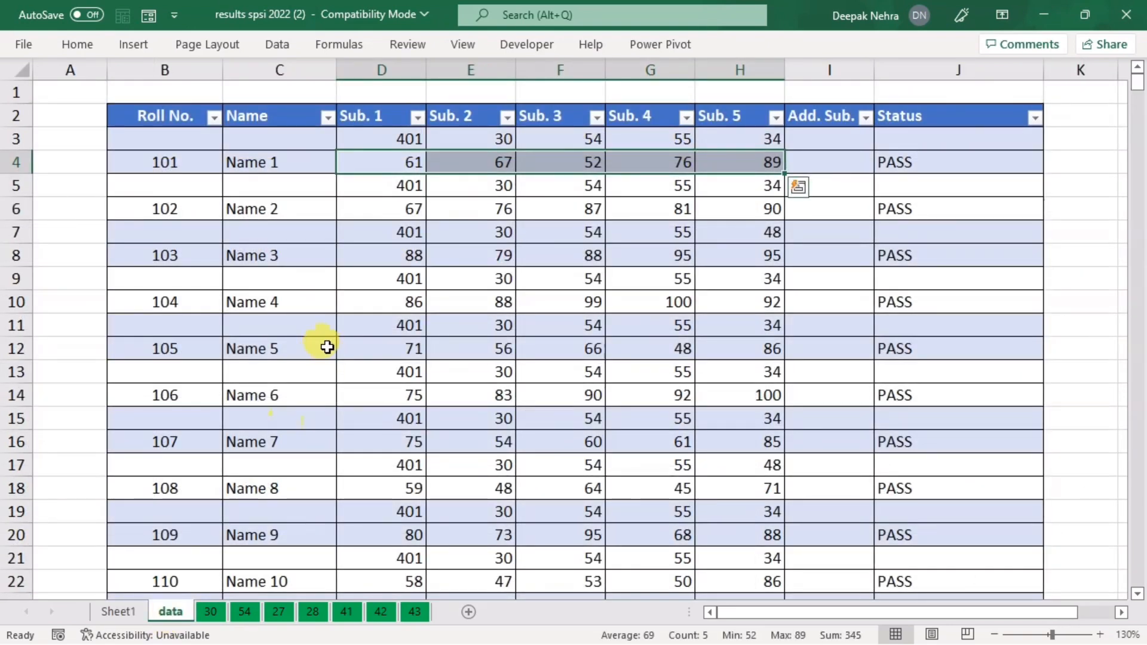
Step: Check the subject code cells under Name 1, Name 2, in row 519 and in row 3
left_click(389, 186)
left_click(376, 231)
left_click_drag(1137, 82, 1101, 468)
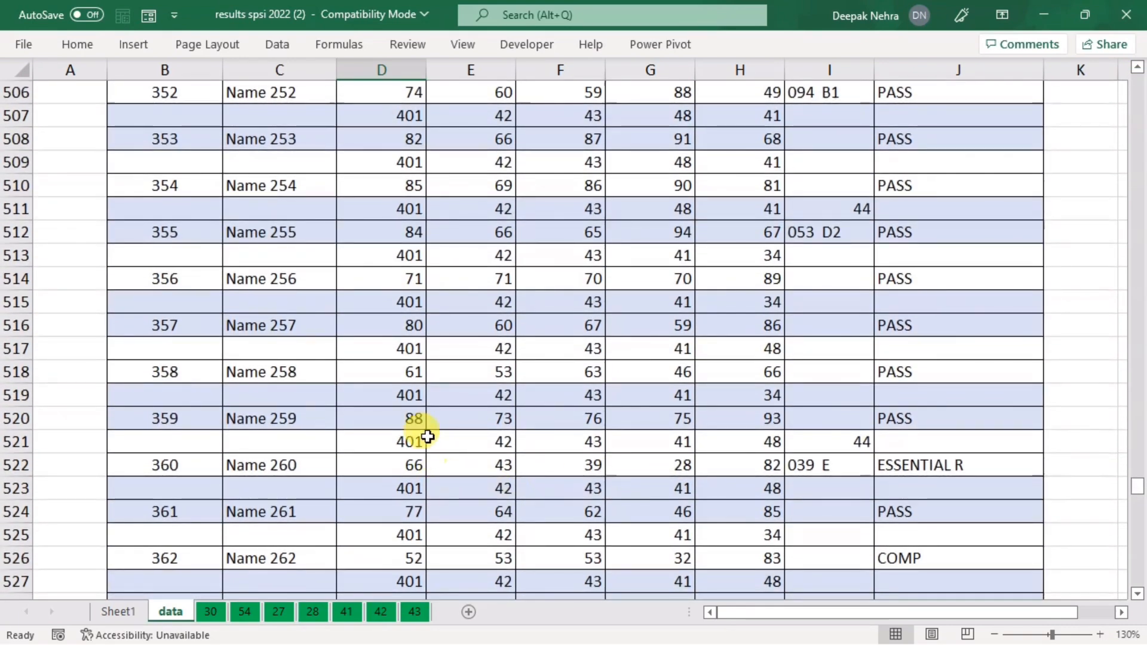
left_click(389, 395)
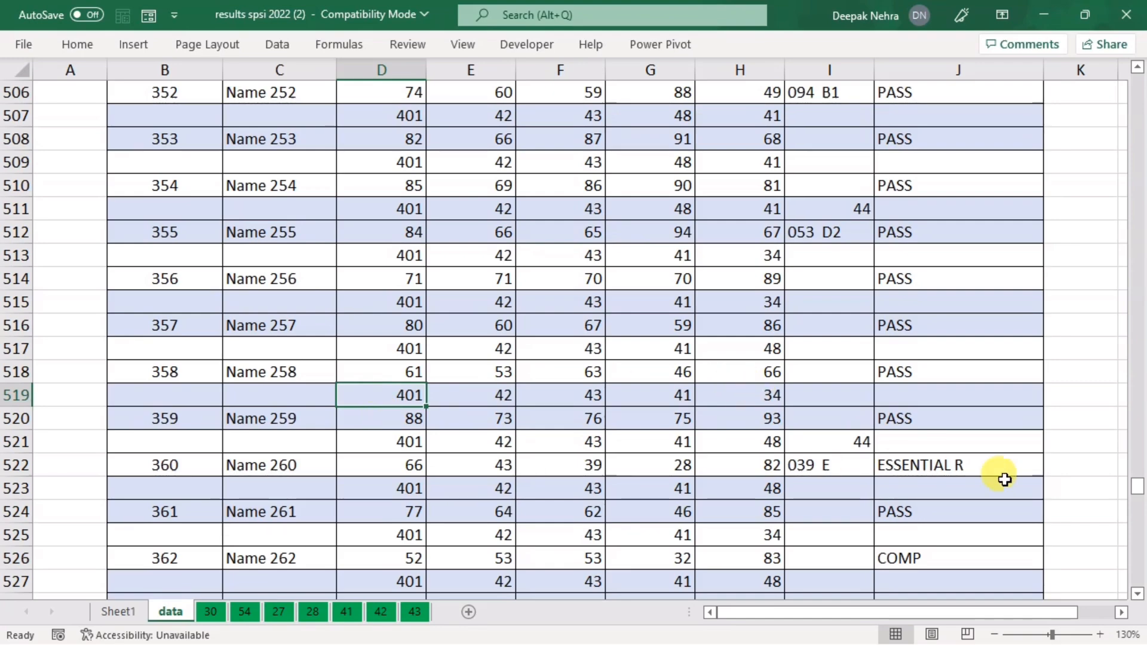
left_click_drag(1137, 487, 1137, 77)
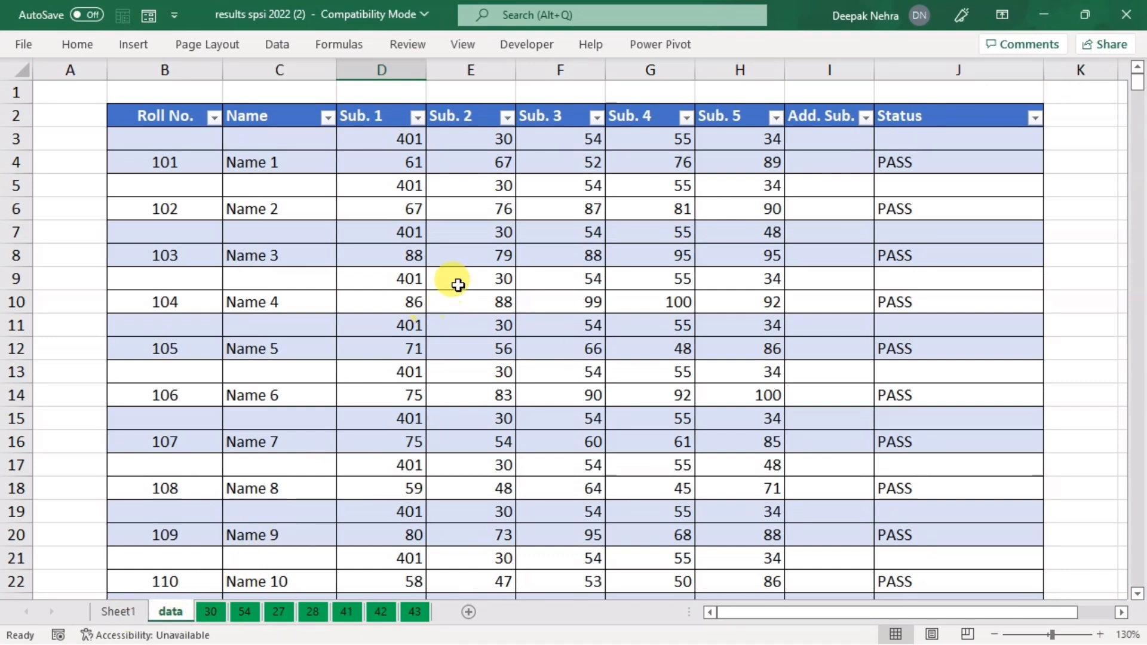
left_click(464, 138)
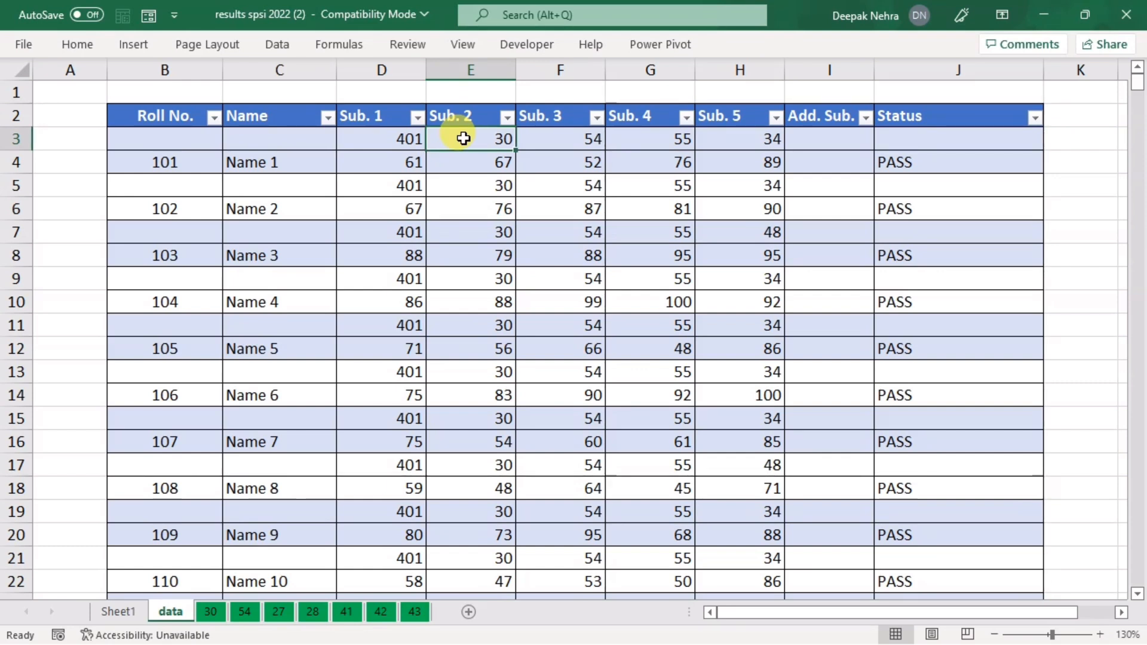
left_click(561, 143)
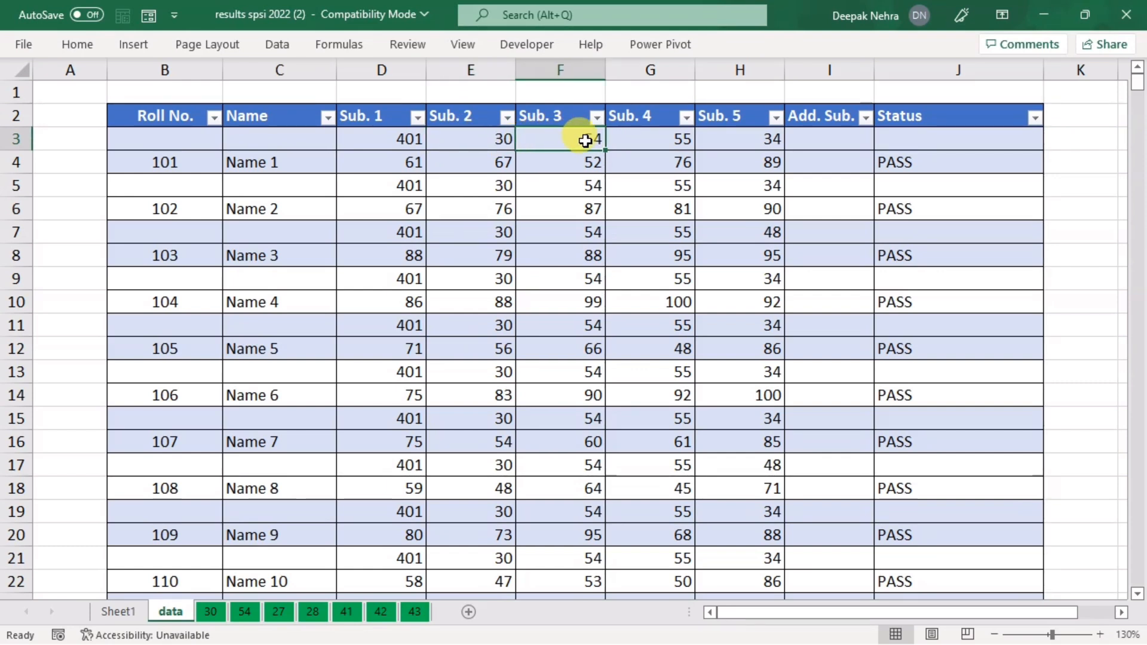
left_click(646, 142)
left_click(751, 141)
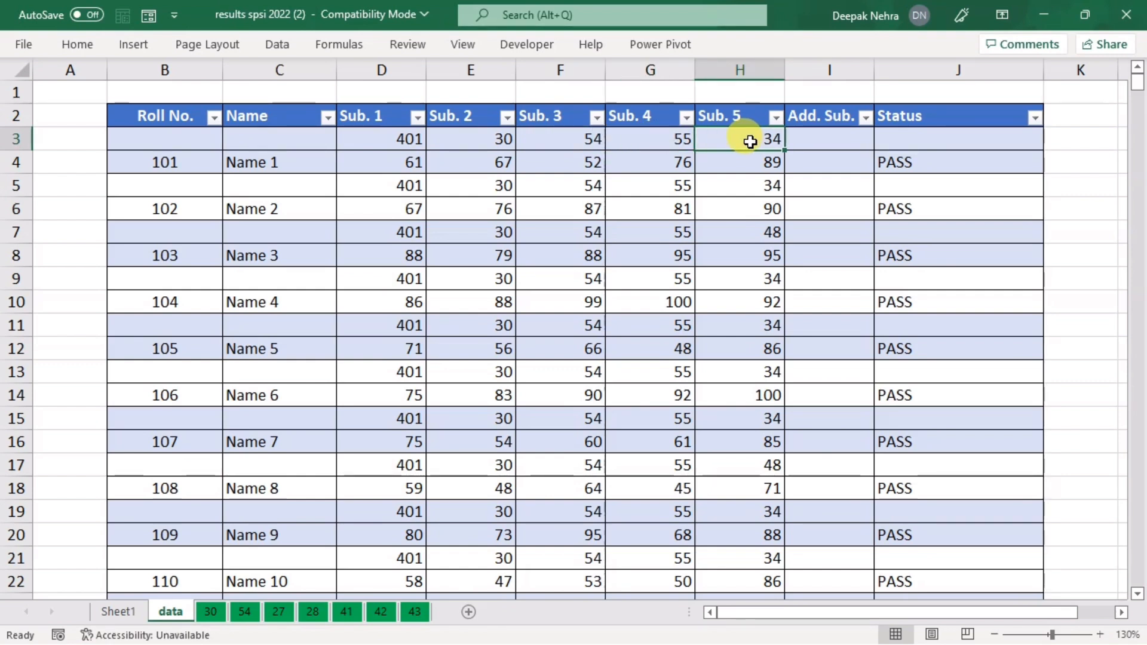
Step: Select the code rows 3, 5, 7, 11 and 329, then compare with Sheet1's subject counts
left_click_drag(377, 141, 743, 141)
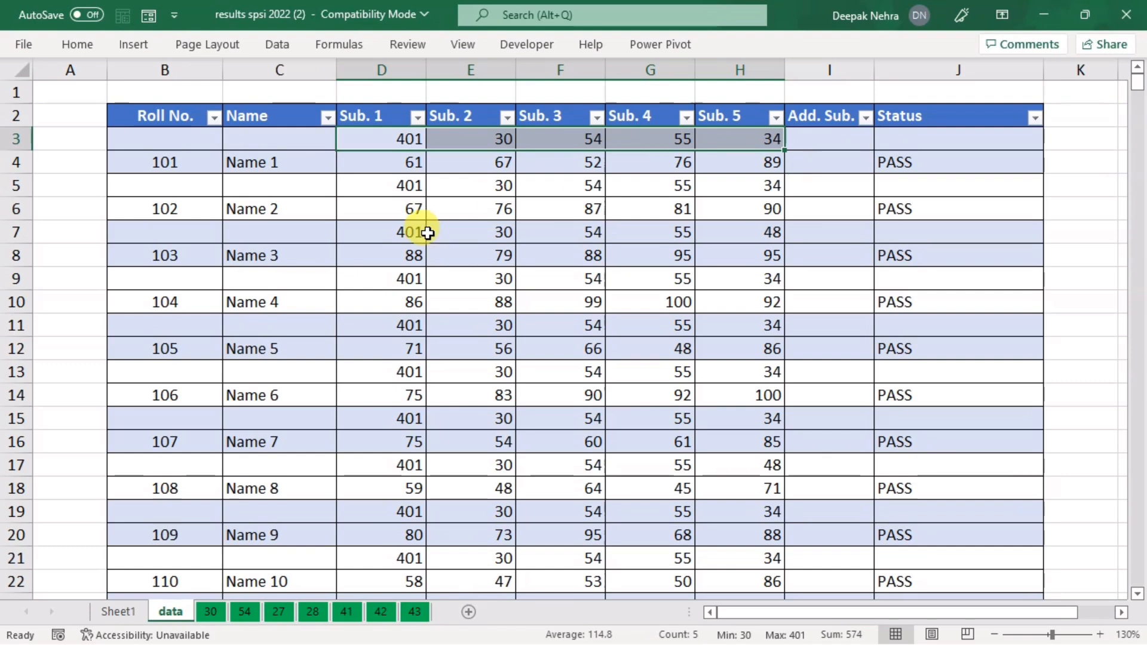
left_click_drag(385, 189, 731, 182)
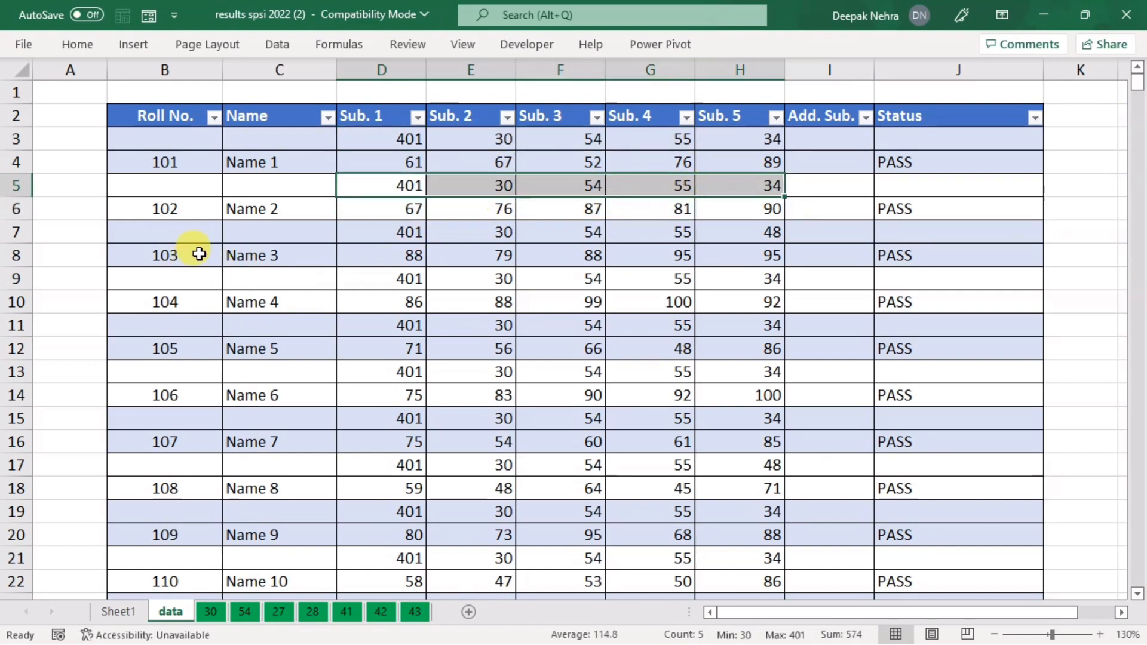
left_click_drag(399, 230, 745, 230)
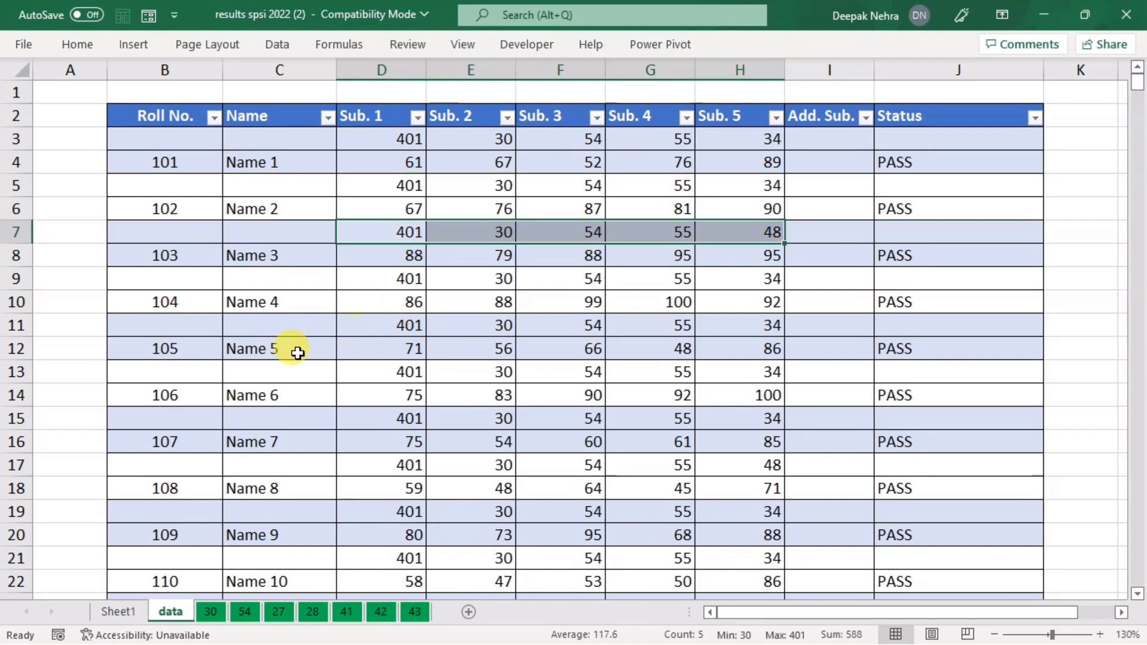
left_click_drag(404, 324, 743, 325)
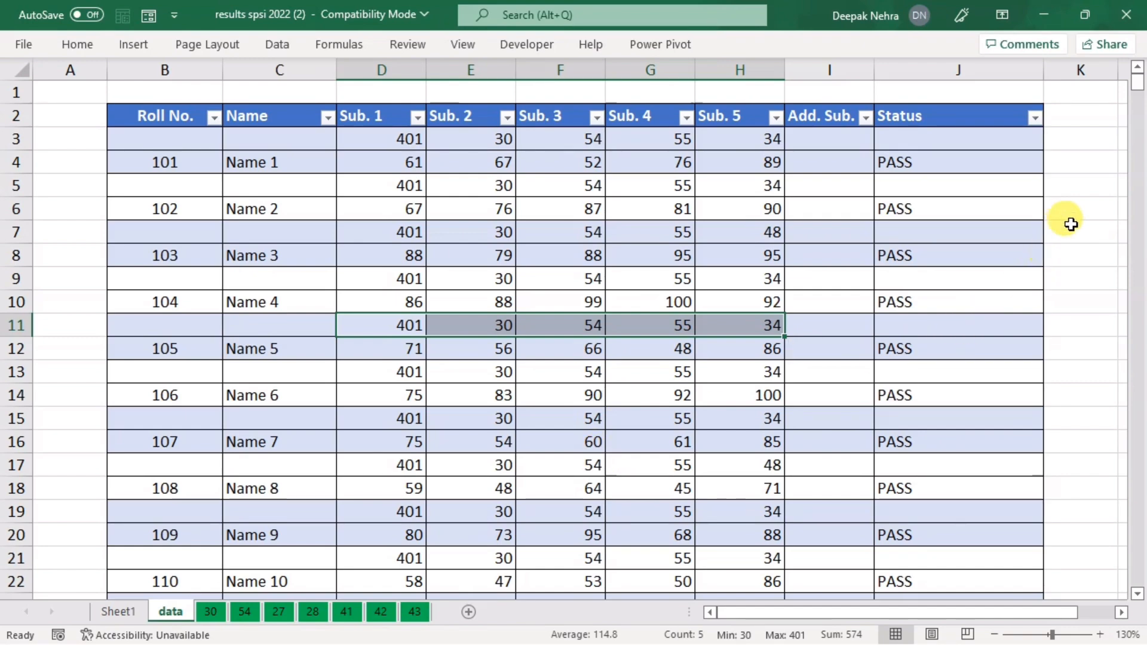
left_click_drag(1137, 84, 1135, 338)
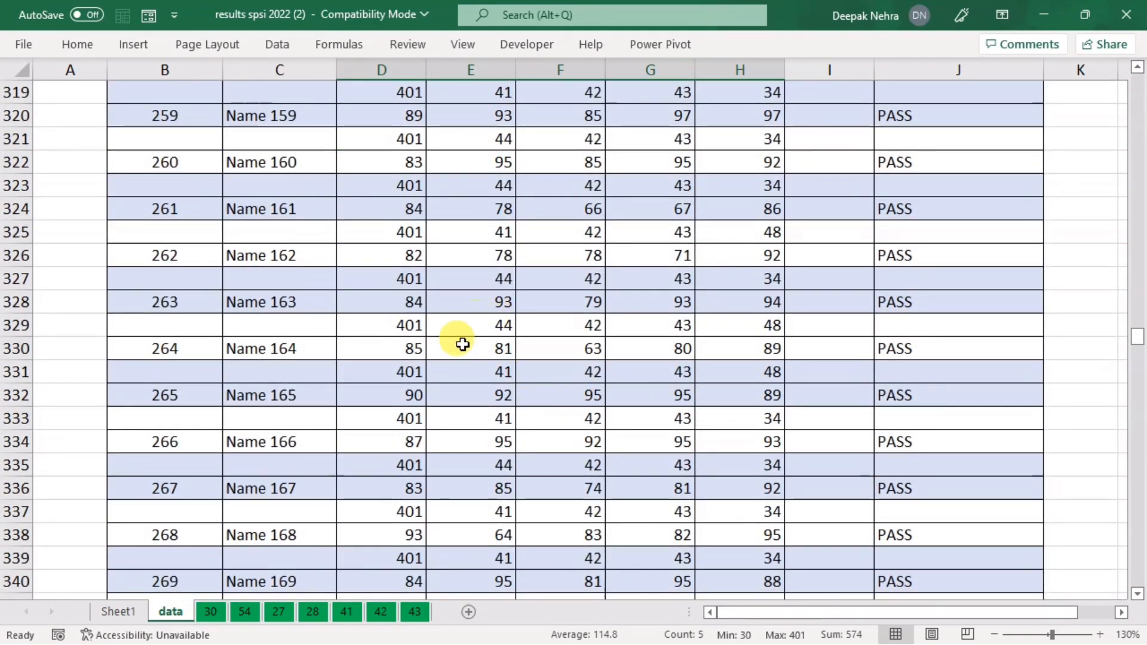
left_click(384, 328)
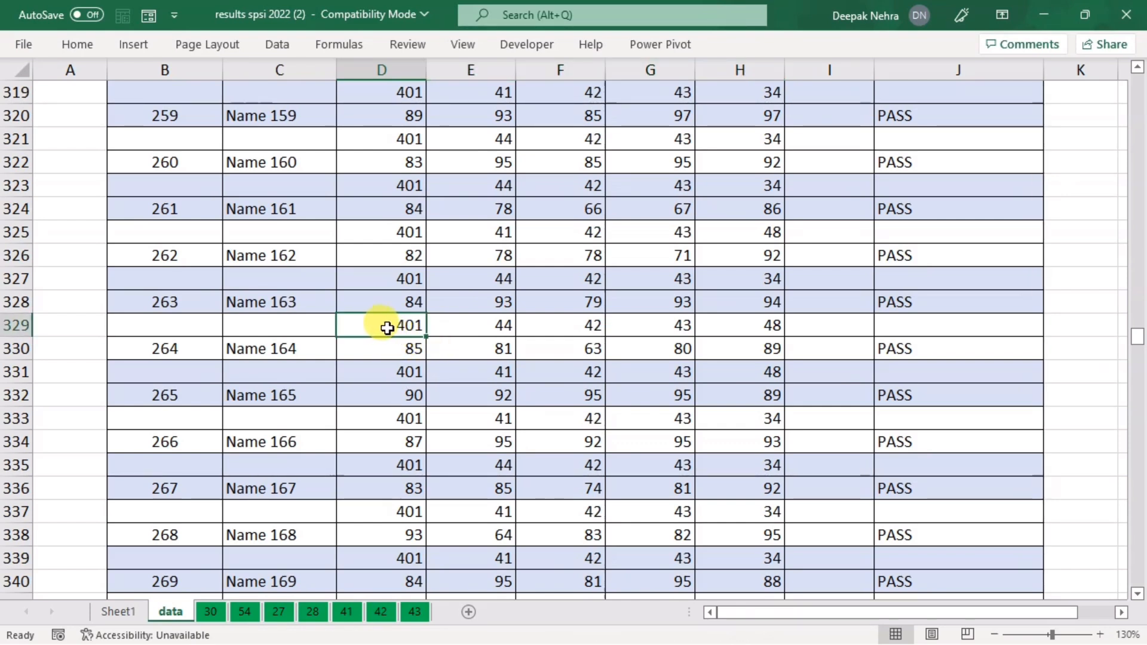
left_click_drag(479, 325, 712, 325)
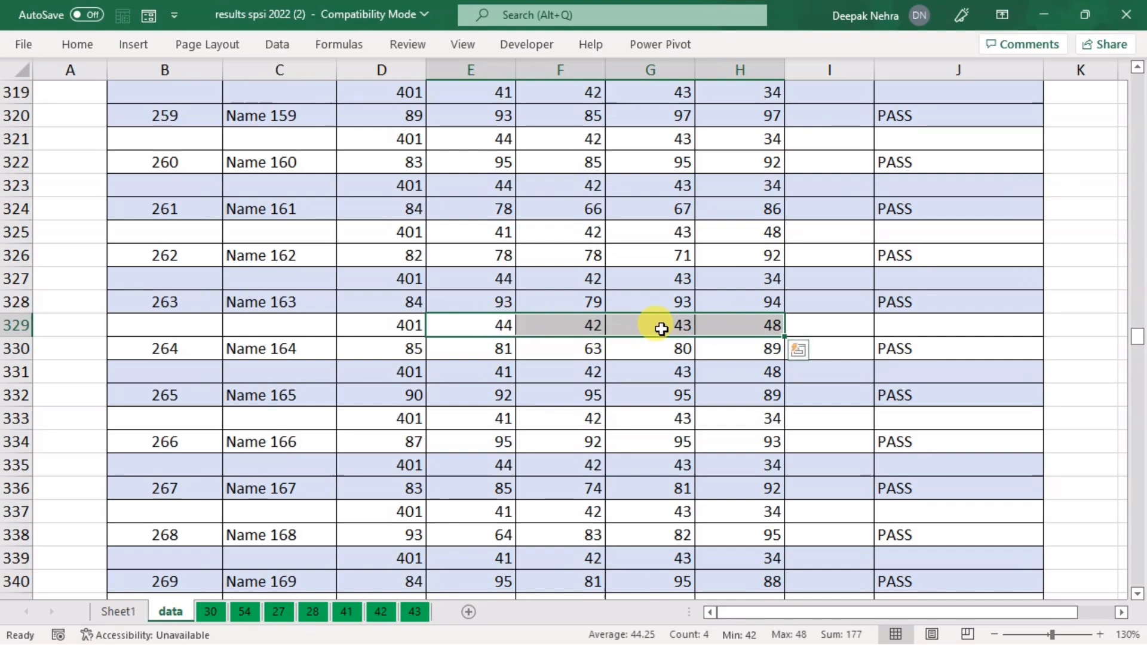
left_click(127, 609)
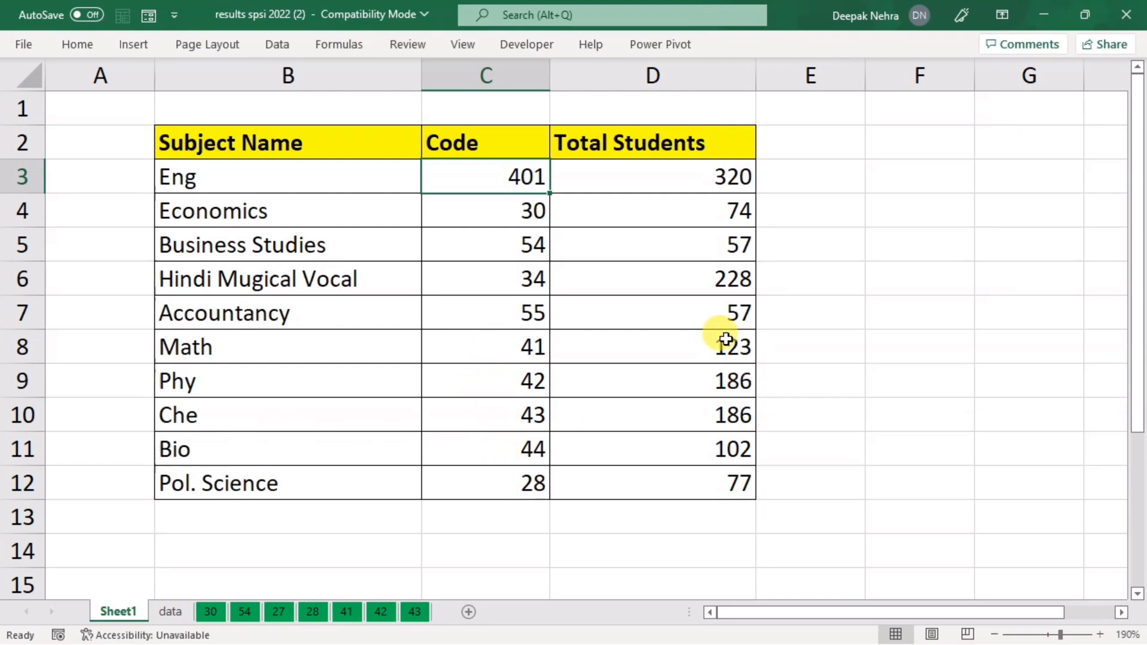
Step: On the data sheet, select row 593's subject codes including code 44, then view sheet 30
left_click(169, 611)
left_click(861, 415)
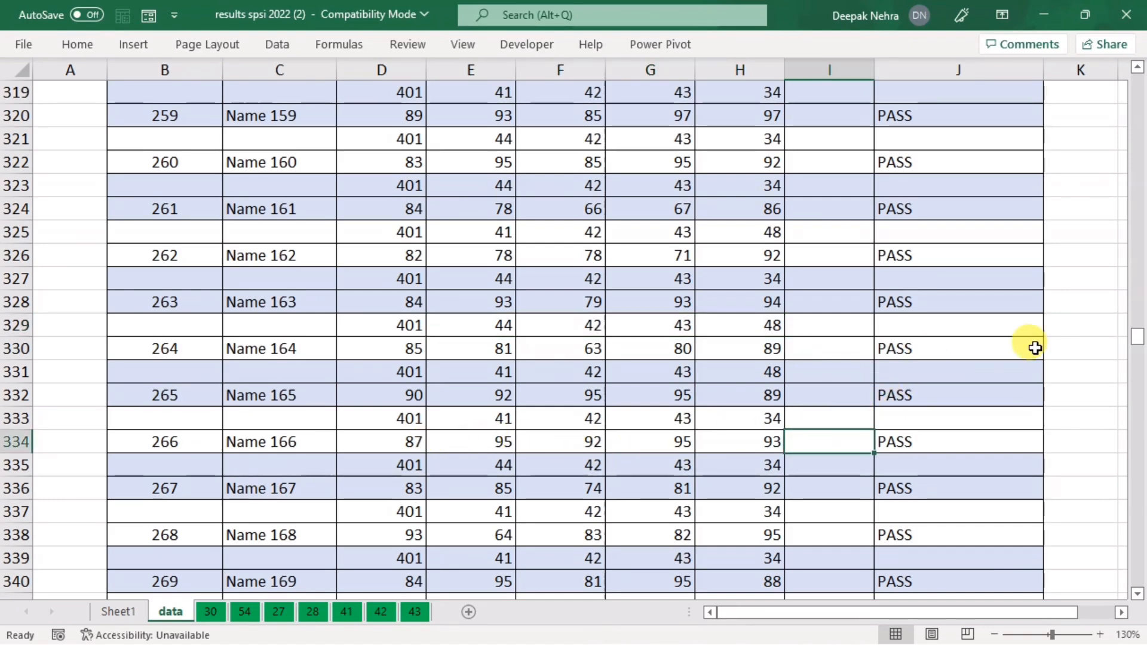
left_click_drag(1136, 340, 1137, 545)
left_click_drag(488, 519, 745, 517)
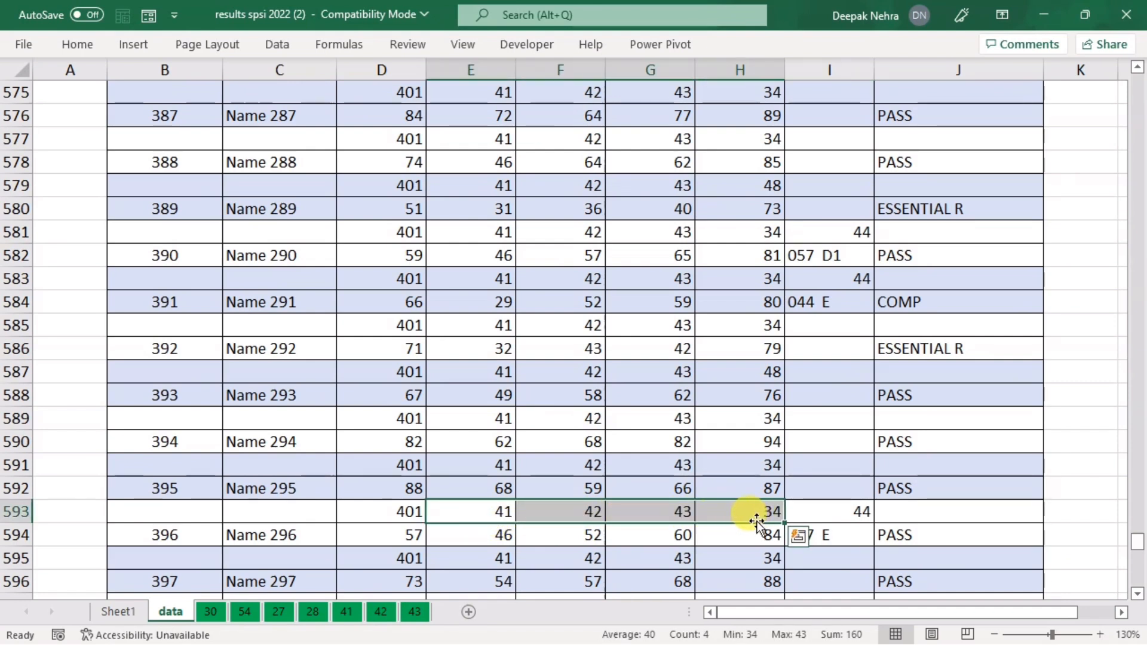
left_click(825, 517)
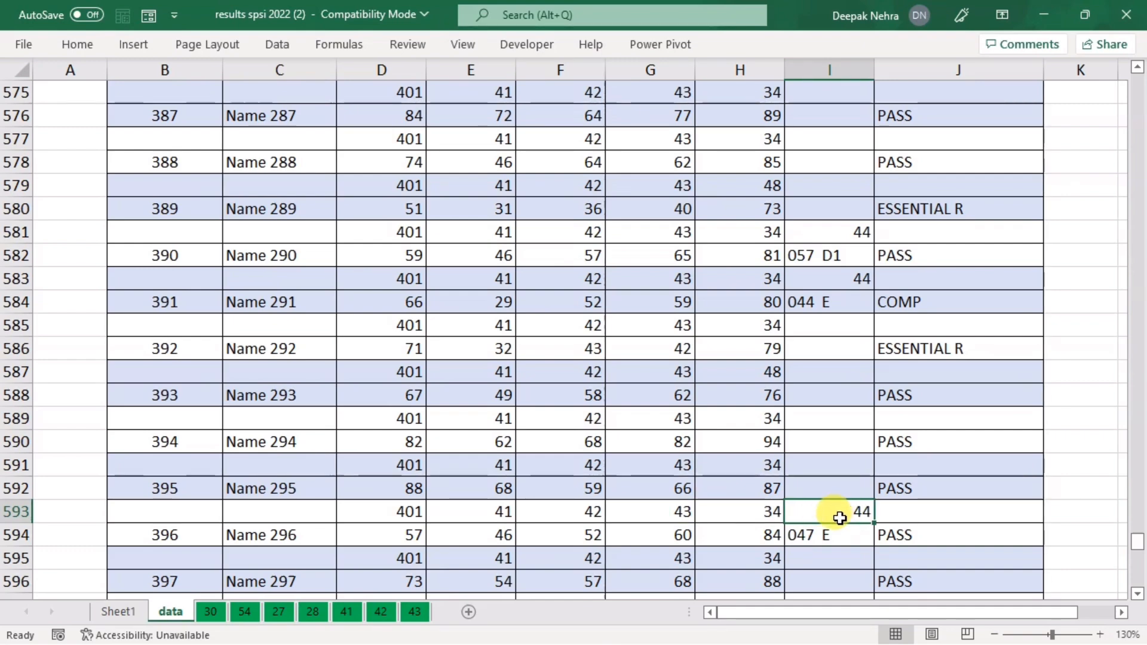
left_click_drag(1139, 549, 1137, 75)
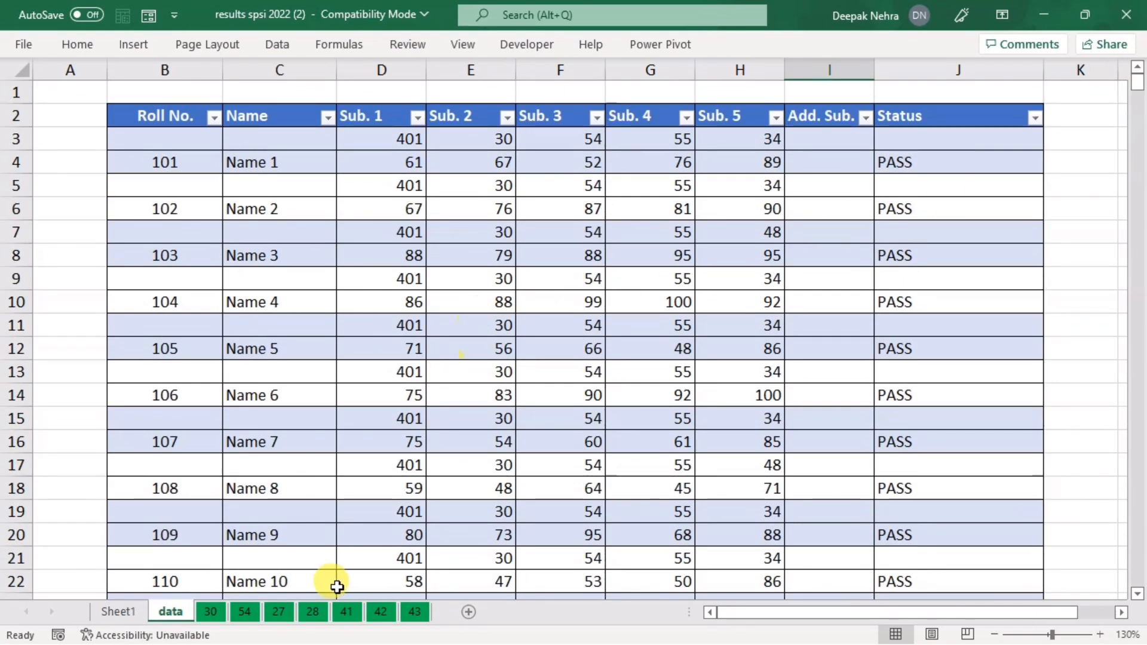
left_click(210, 611)
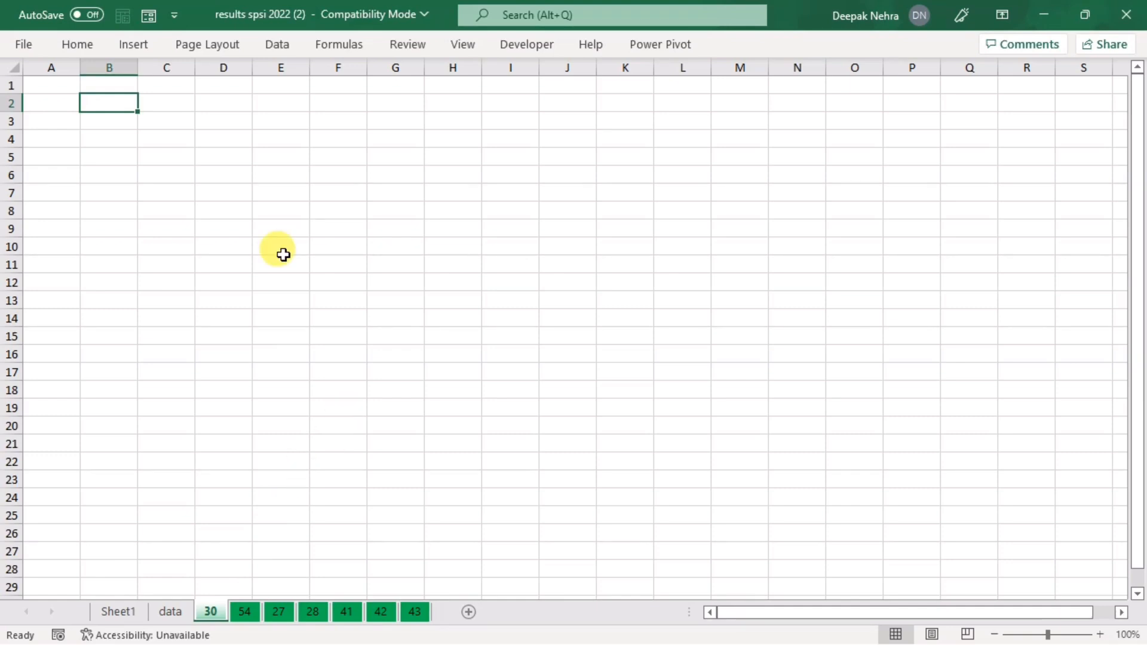
Step: Confirm sheet 54 is empty, then go back to the data sheet
left_click(248, 617)
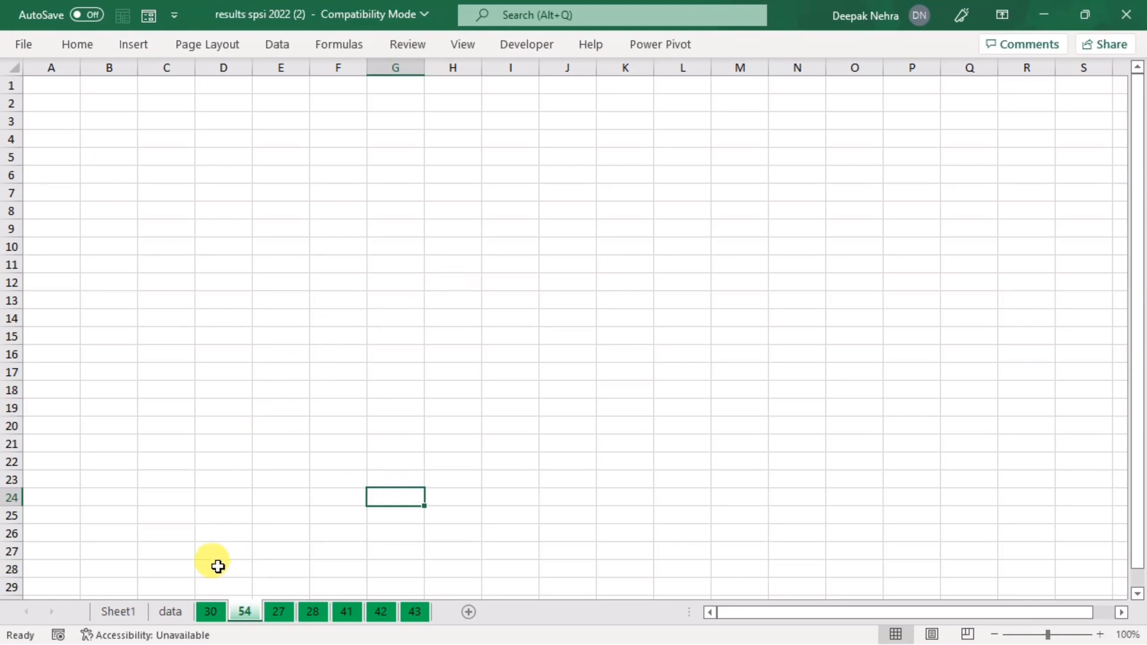
left_click(172, 613)
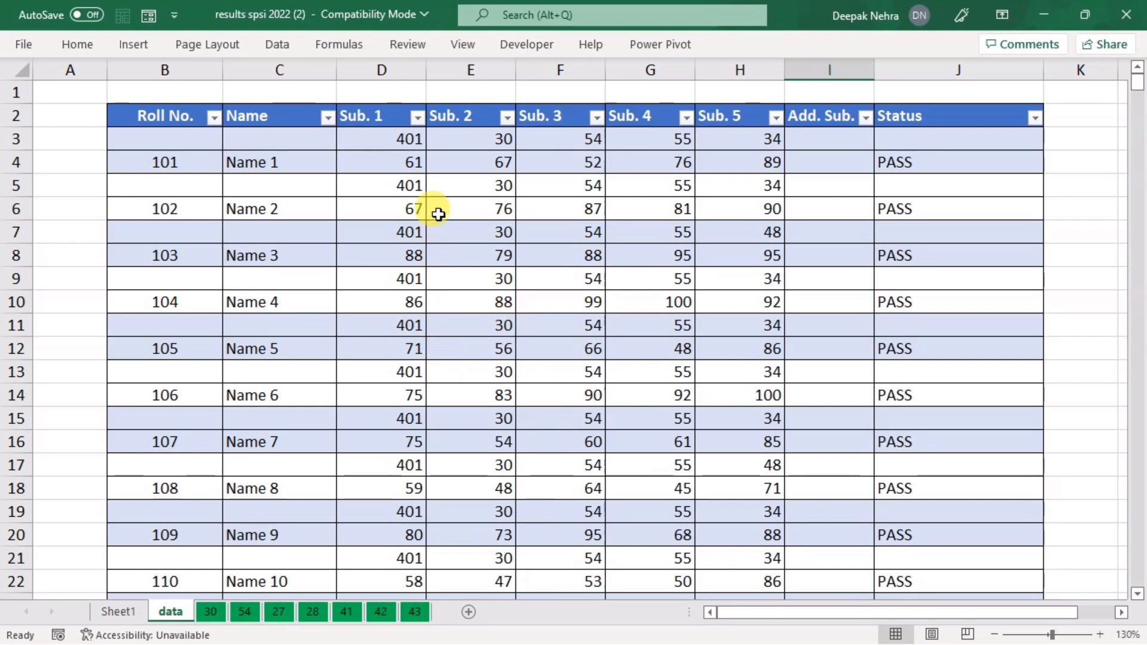
Step: Peek at the Sub. 2 filter without changing it, then view the empty sheet 30
left_click(507, 119)
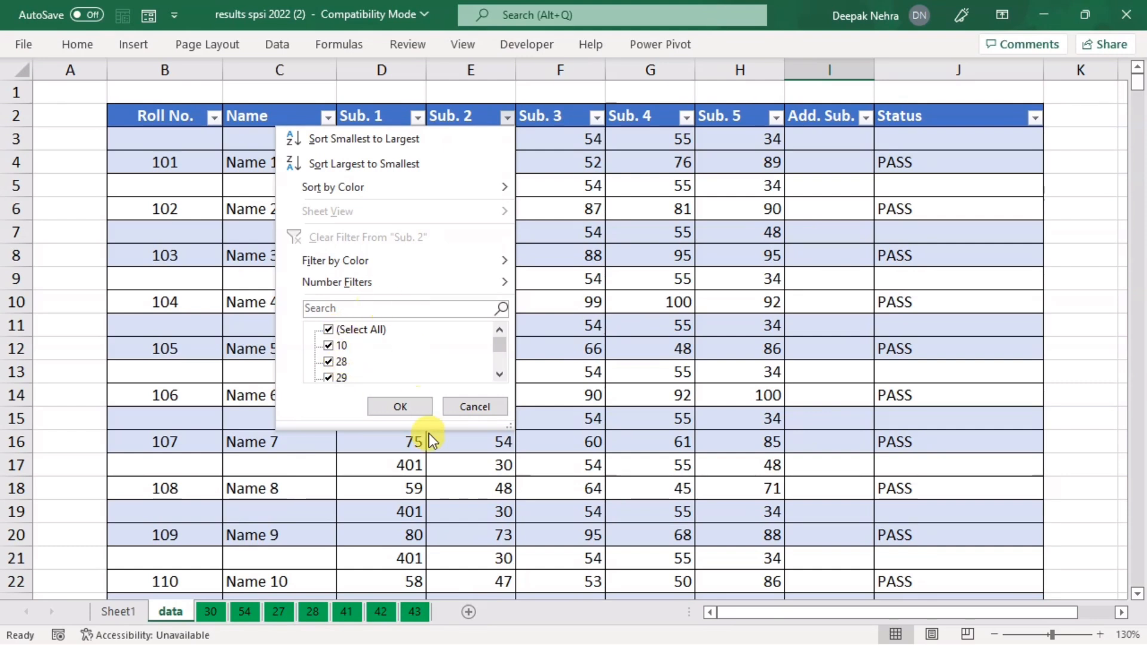
left_click(433, 488)
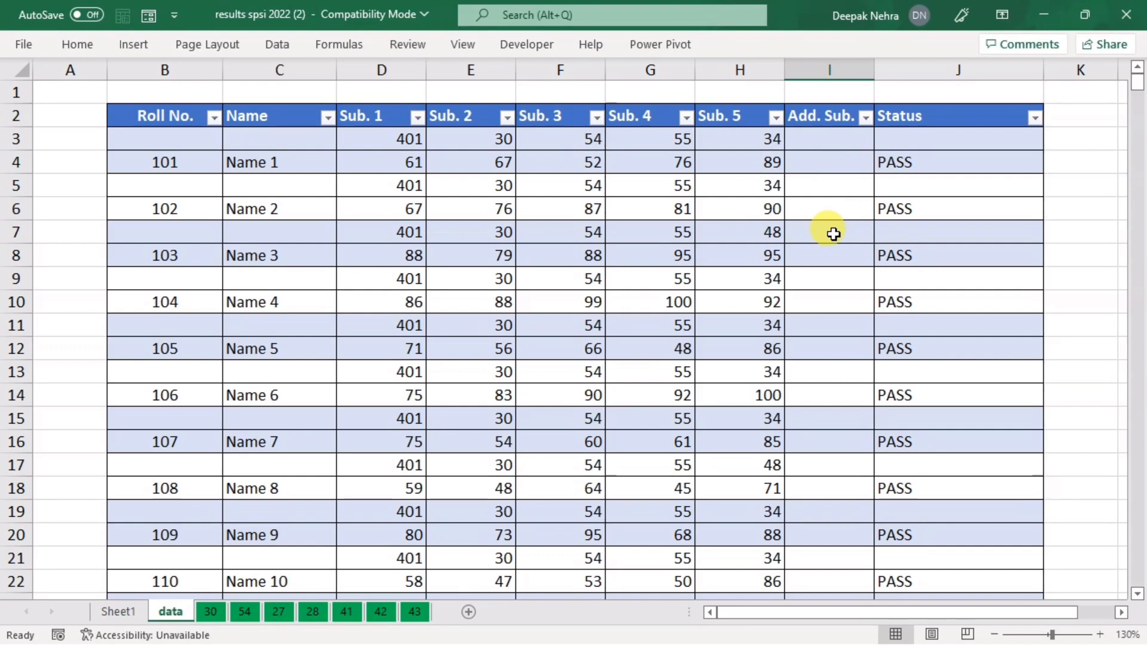
scroll(834, 236, "down", 4)
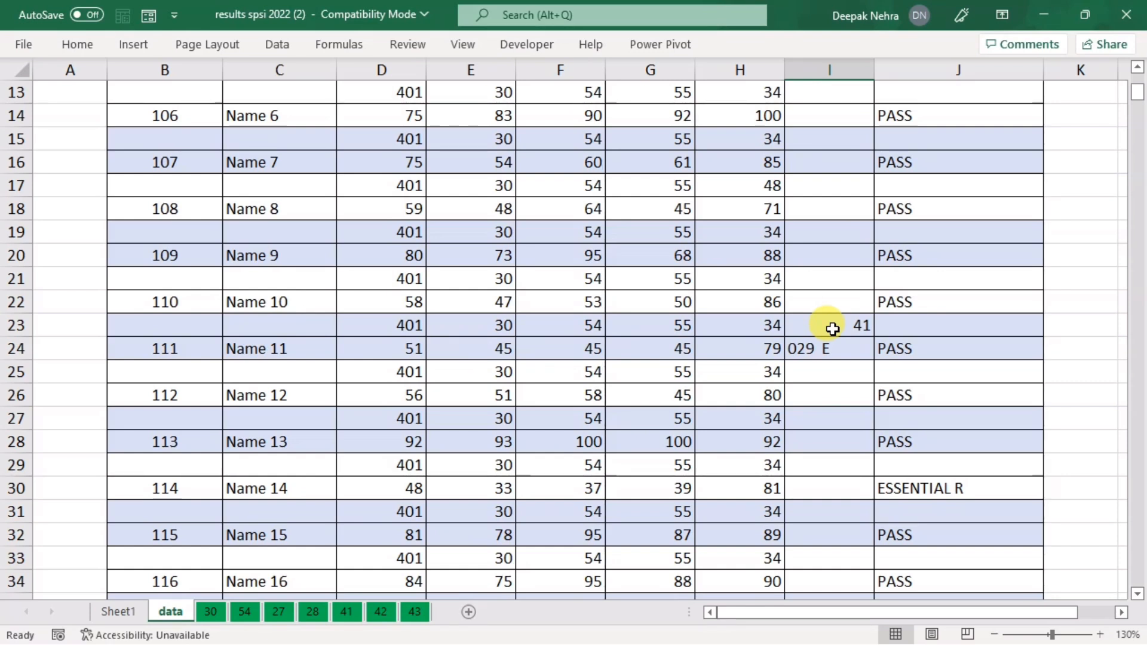
left_click(209, 612)
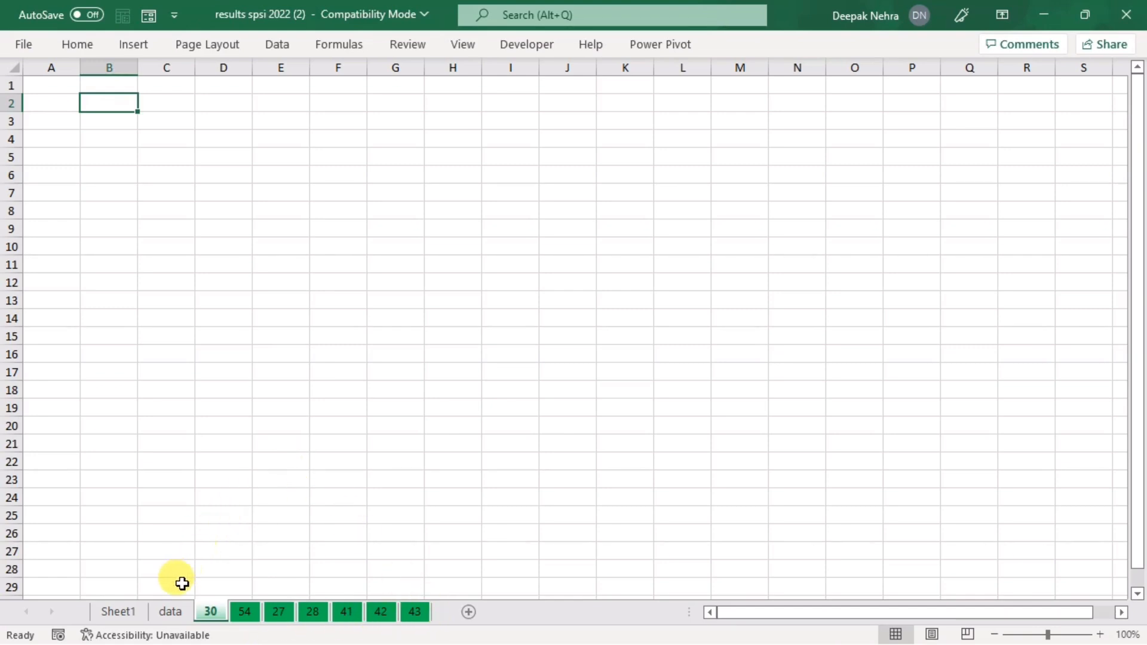
Step: On the data sheet, filter Sub. 2 to show only 30, then clear the filter
left_click(172, 611)
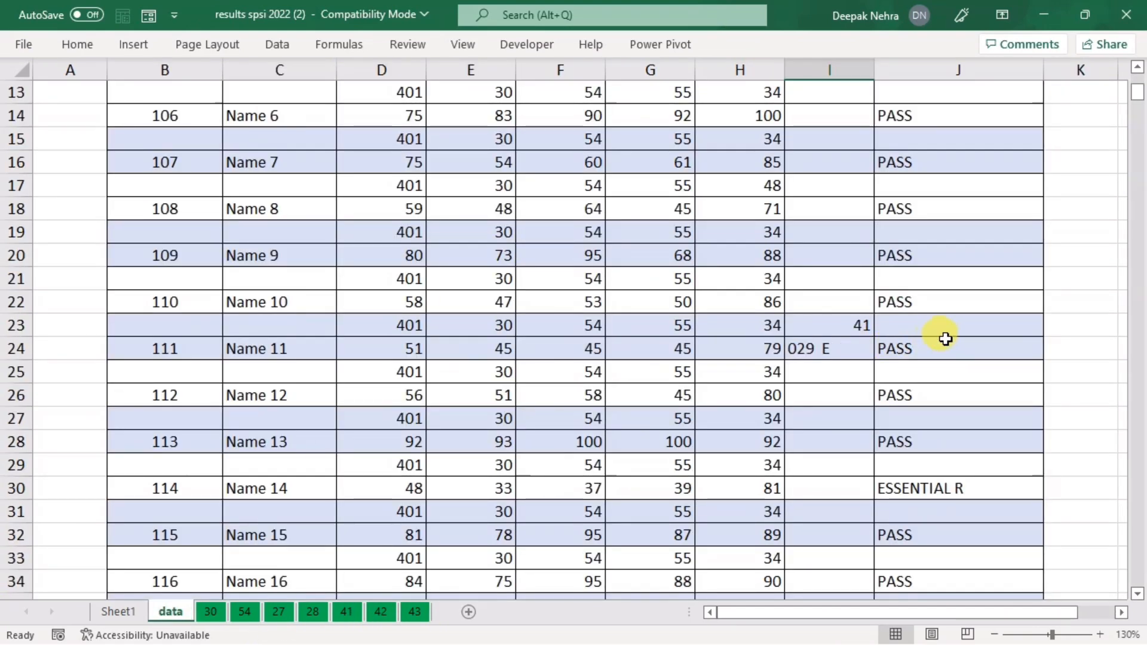
scroll(328, 325, "up", 4)
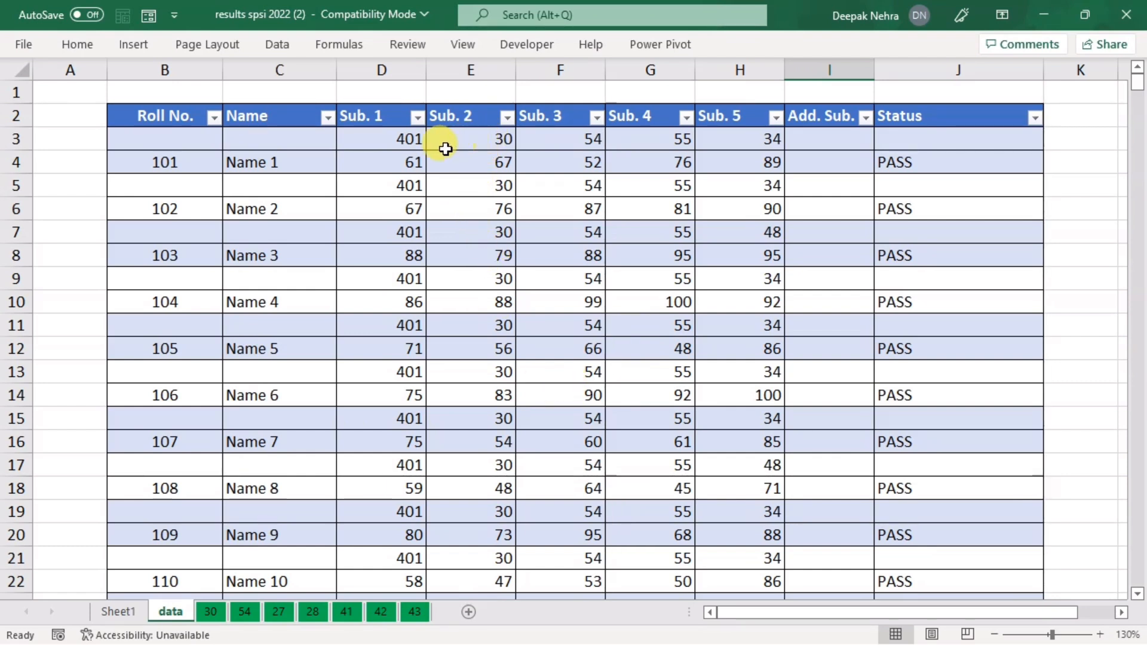
left_click(506, 140)
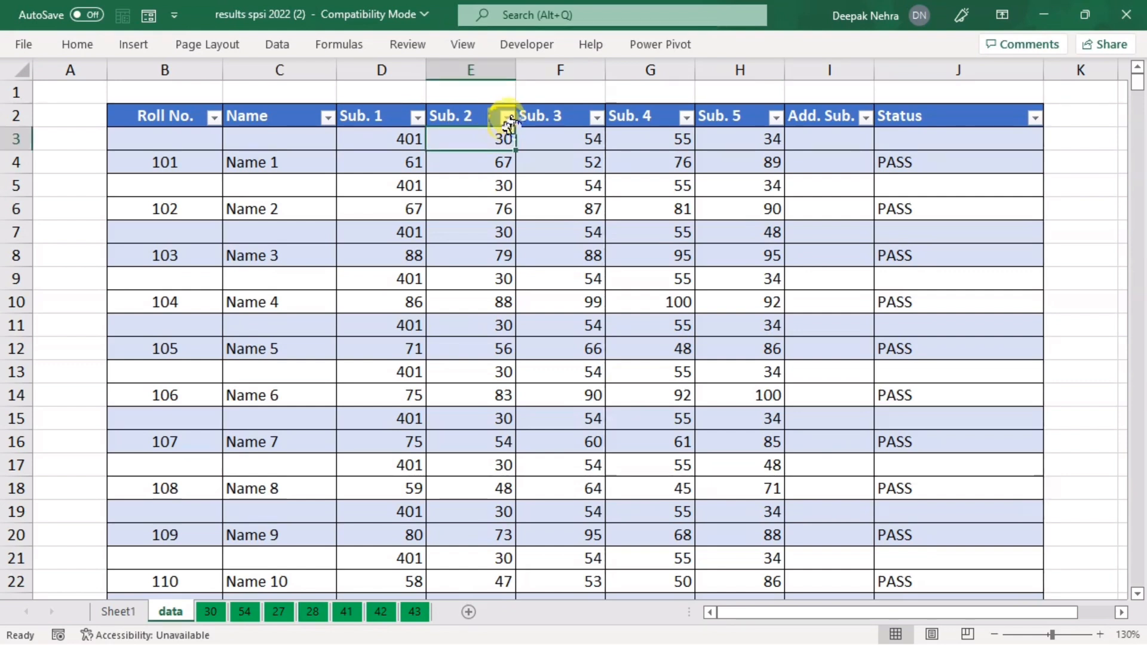
left_click(505, 118)
left_click(327, 325)
scroll(342, 368, "down", 1)
left_click(336, 361)
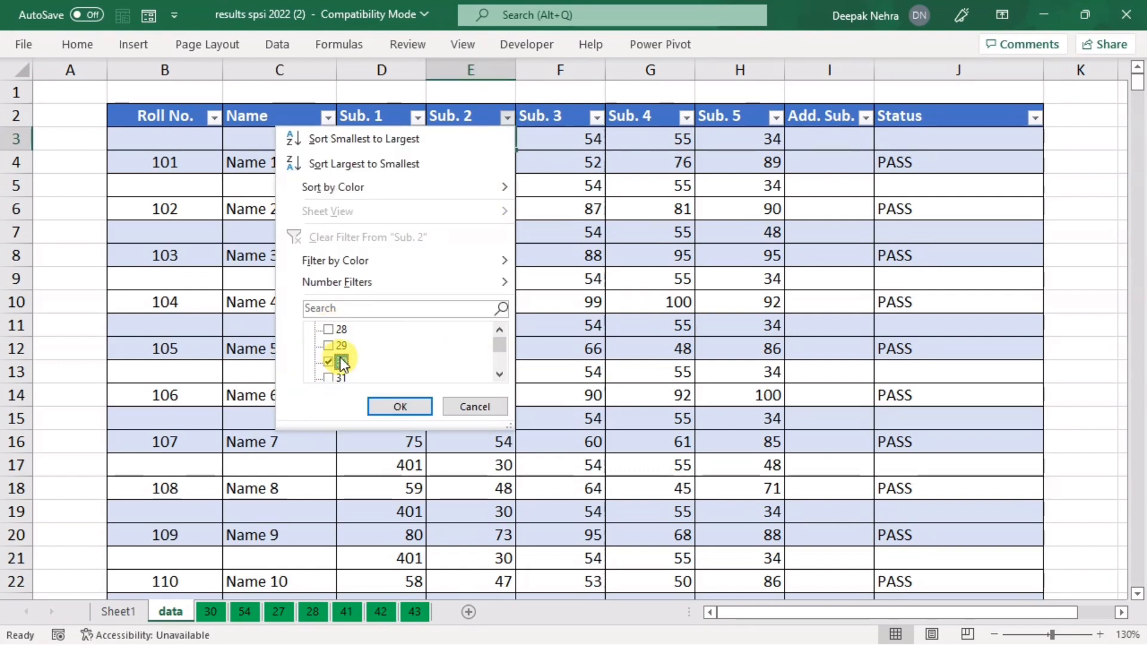
left_click(394, 406)
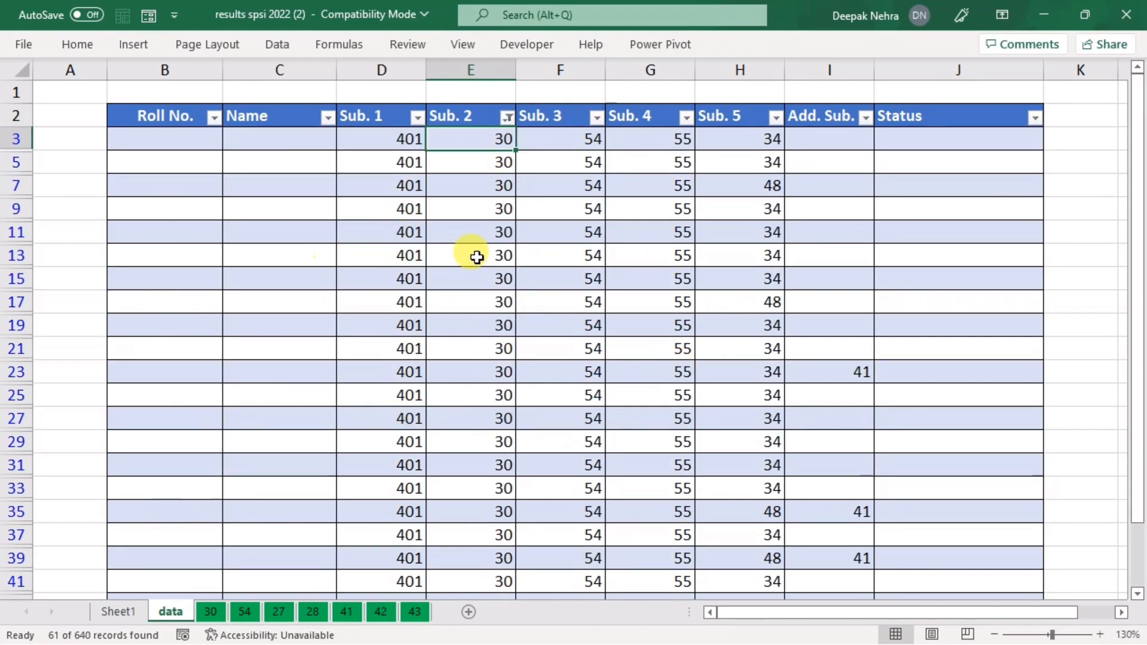
left_click(508, 118)
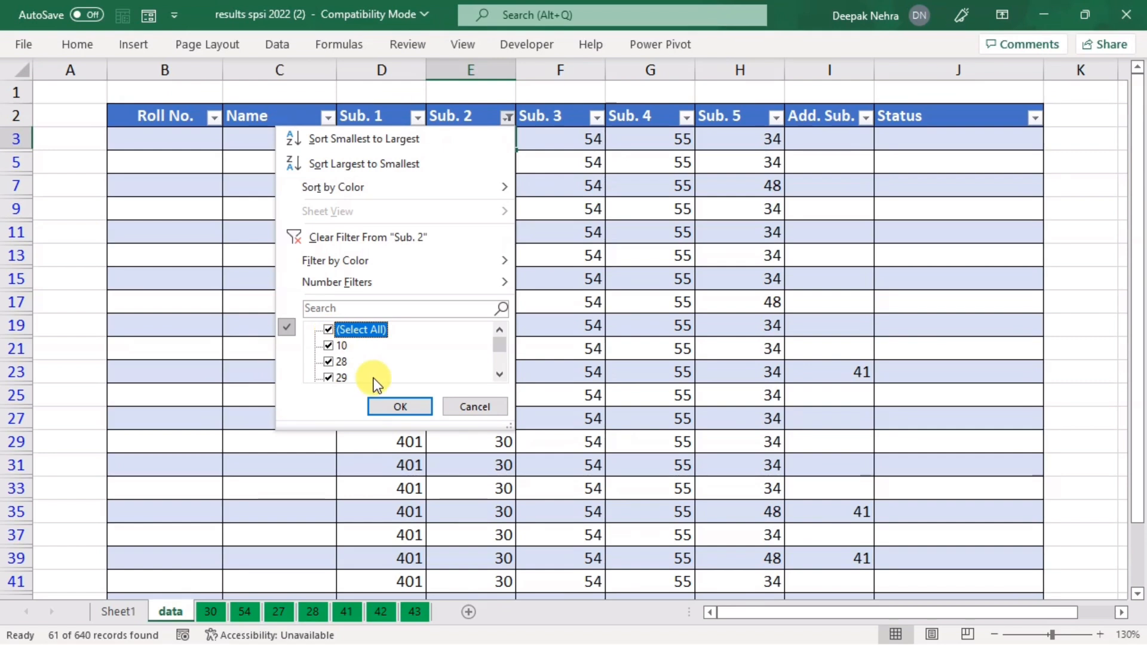
left_click(386, 404)
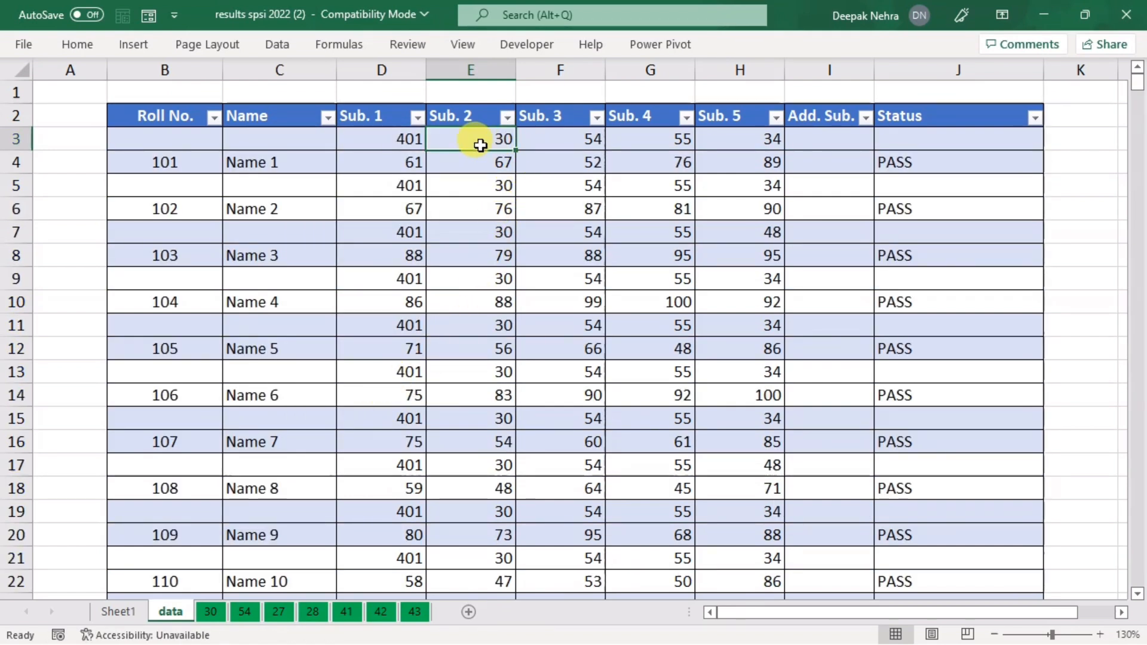
Step: Select Sub. 2 cells from the header to row 9, then the whole Sub. 3 column
left_click_drag(460, 145, 461, 158)
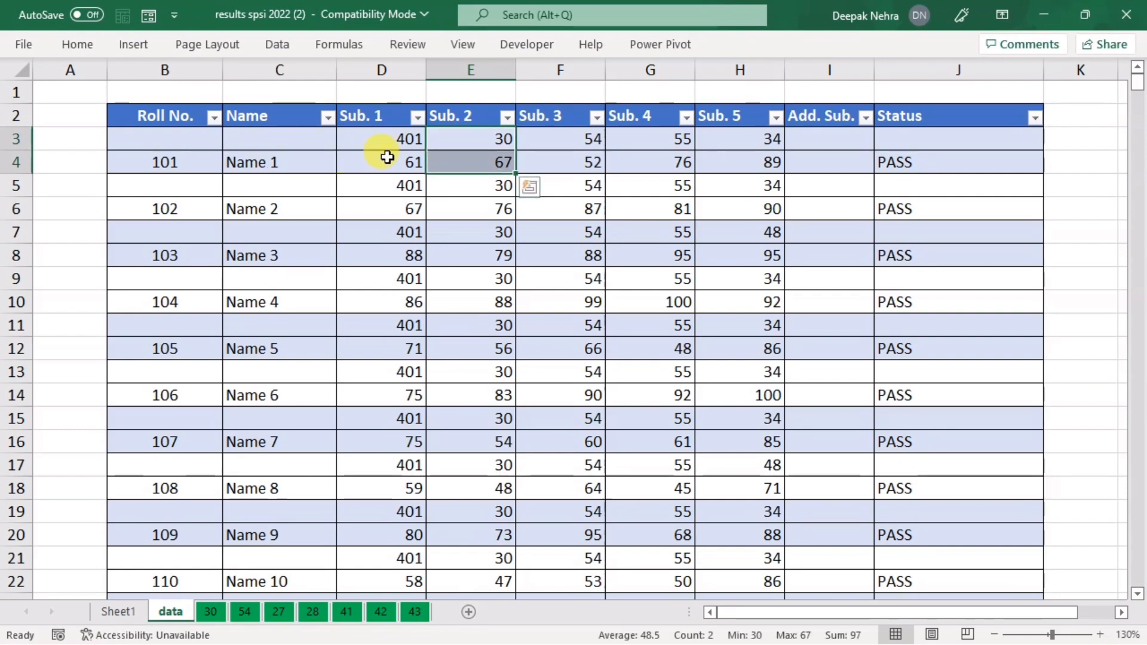
left_click(457, 161)
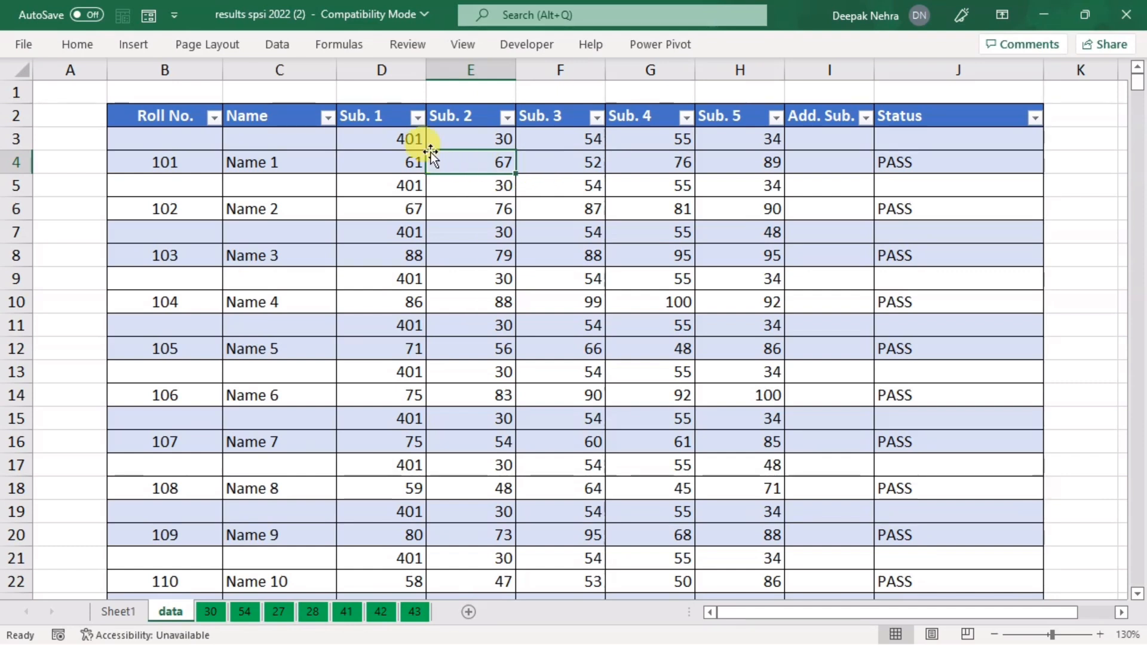
left_click_drag(459, 129, 456, 287)
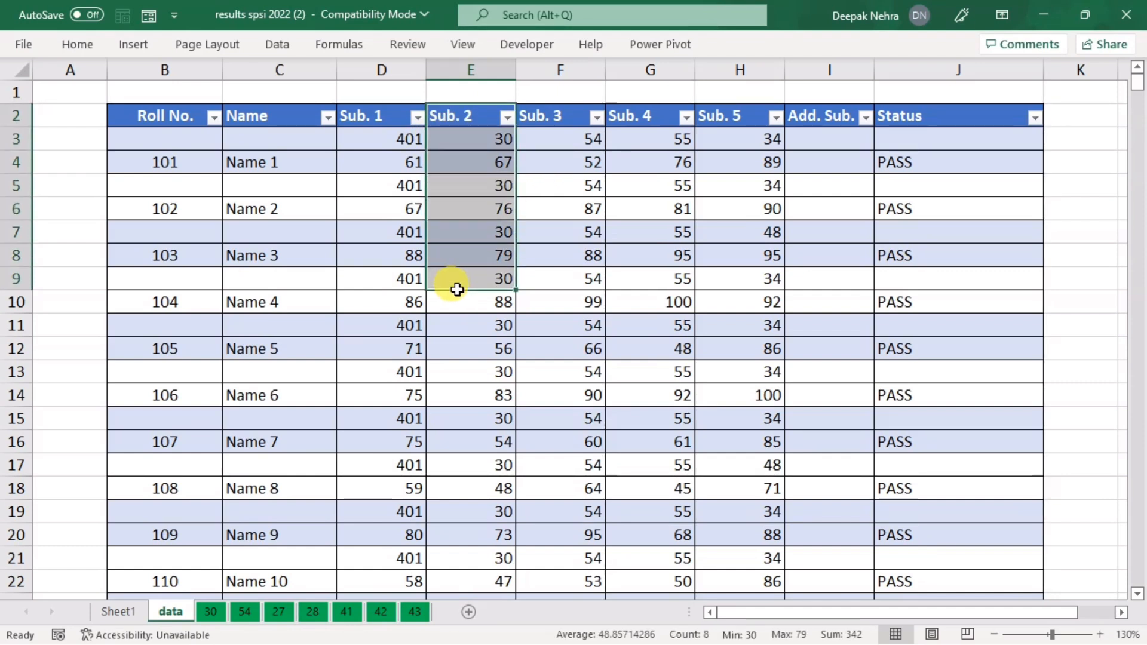
left_click(570, 70)
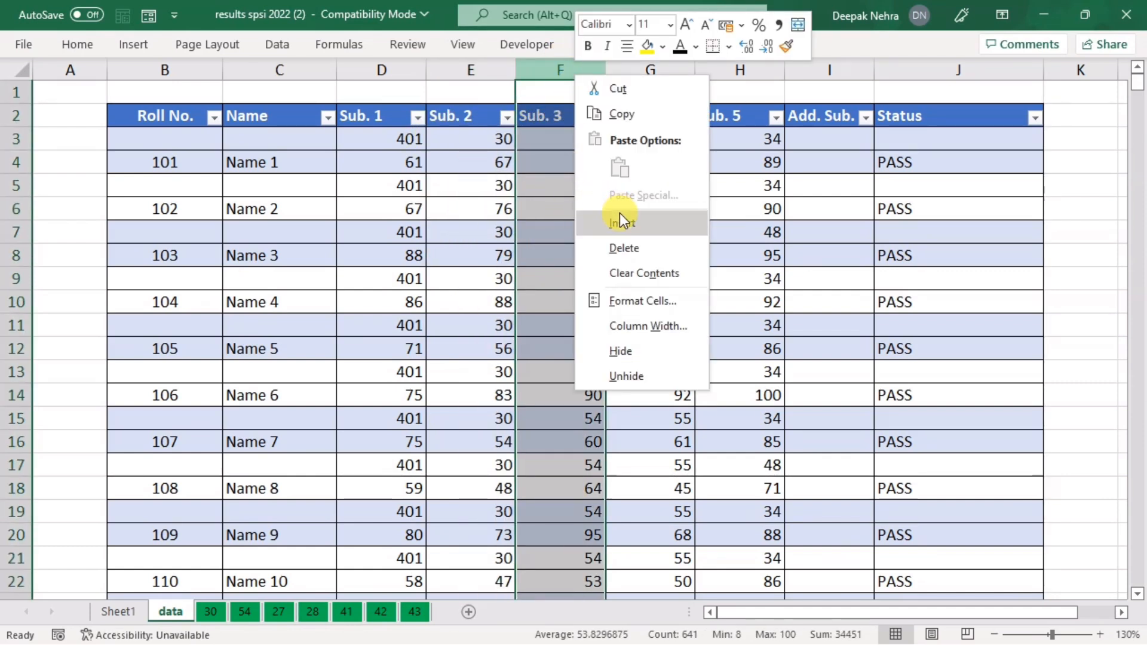
Step: Insert a yellow-filled column before Sub. 3 headed 'Helper 1'
left_click(621, 216)
right_click(574, 171)
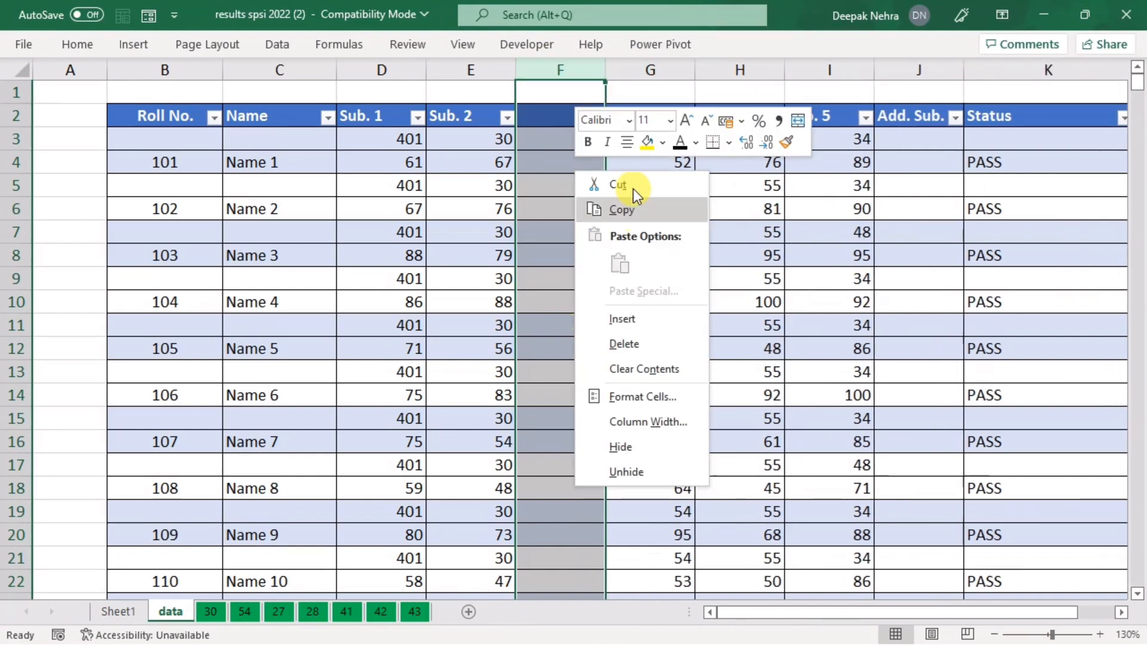
left_click(647, 141)
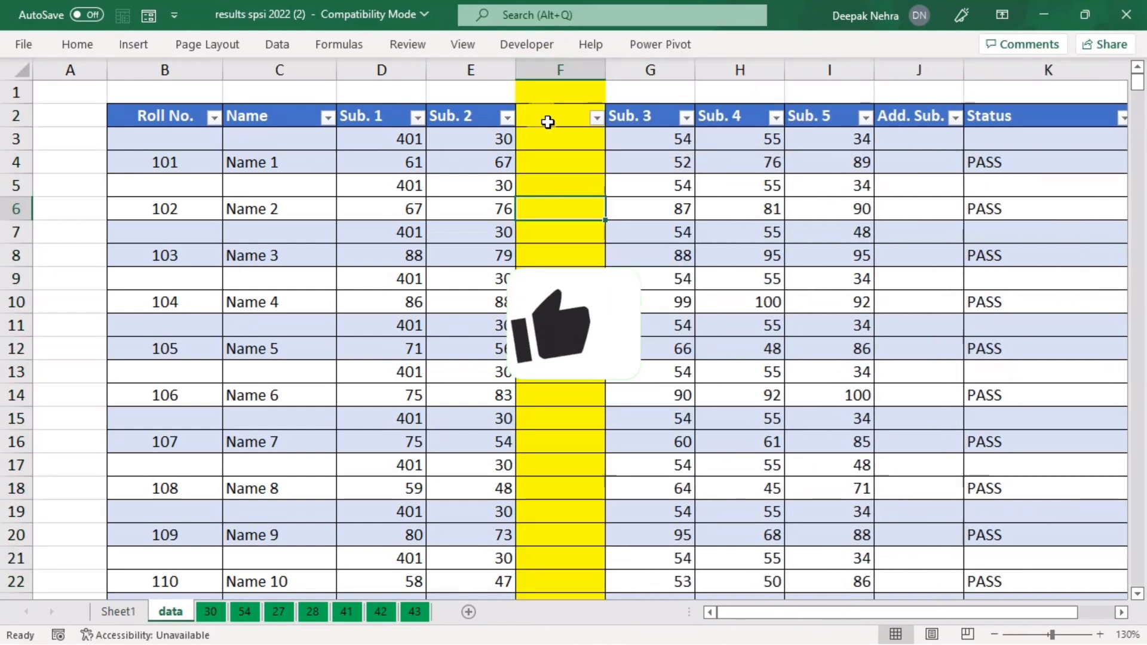
type("Helper 1")
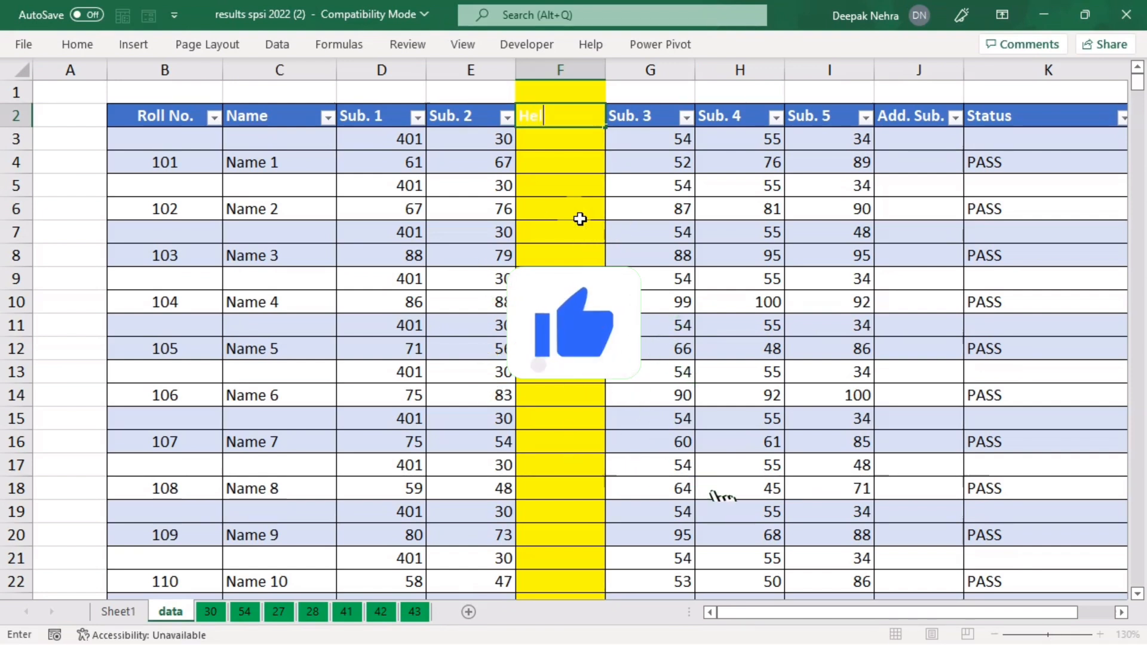
left_click(580, 223)
left_click(550, 142)
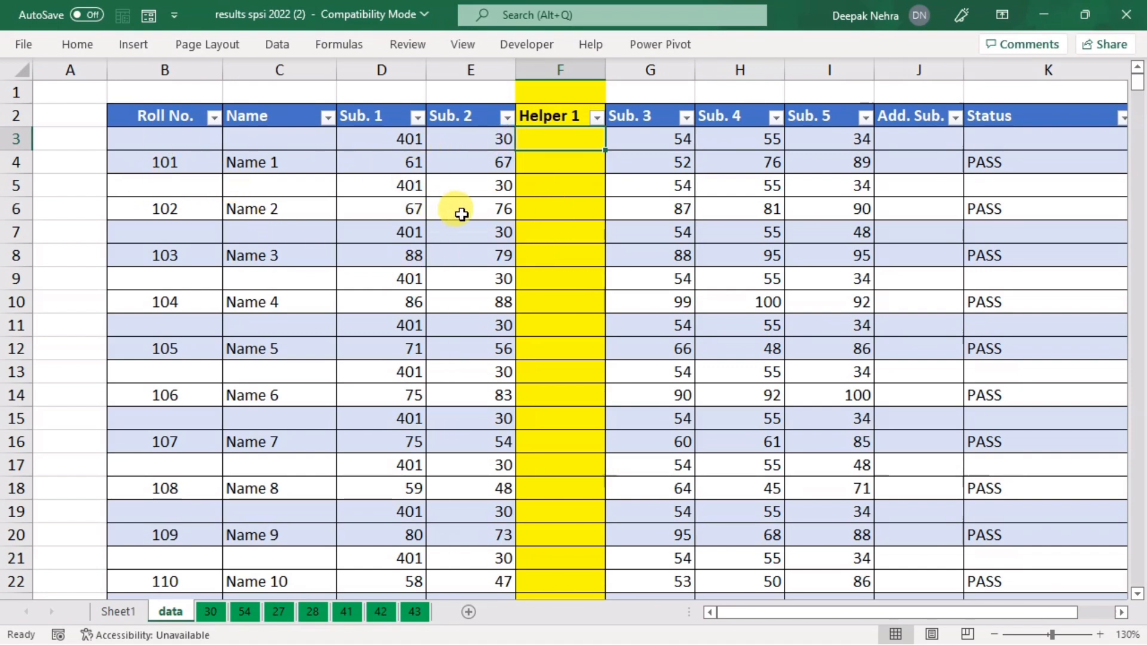
Step: Enter =IF(ISBLANK(B3),E3,E2) in Helper 1 cell F3, which returns 30
type("=if")
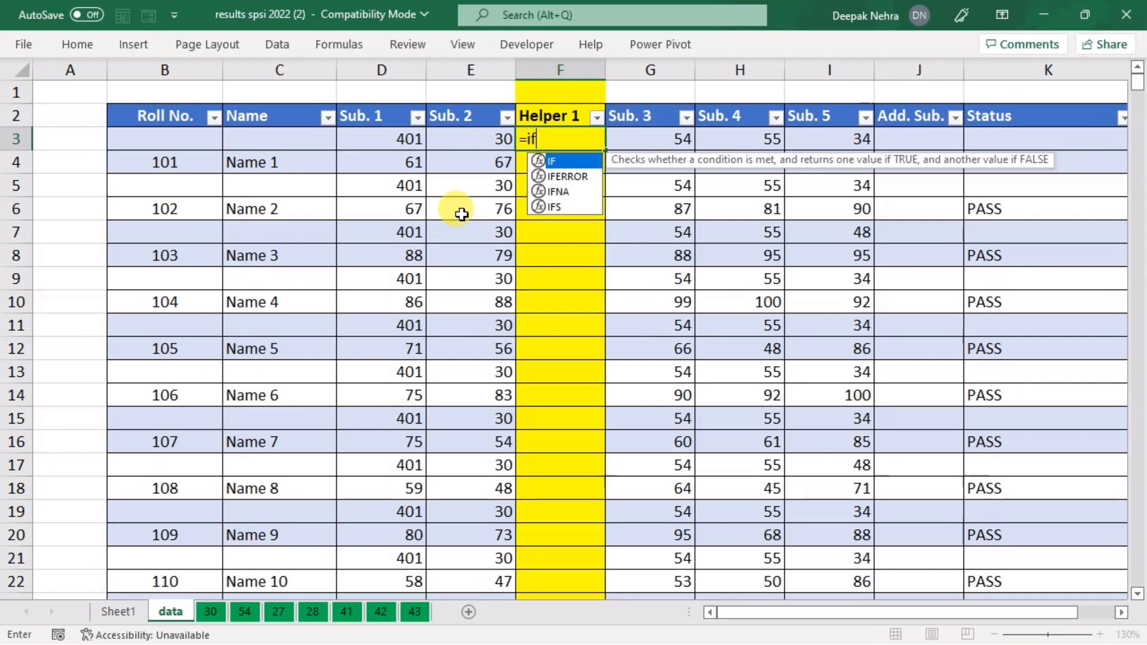
type("(isbl")
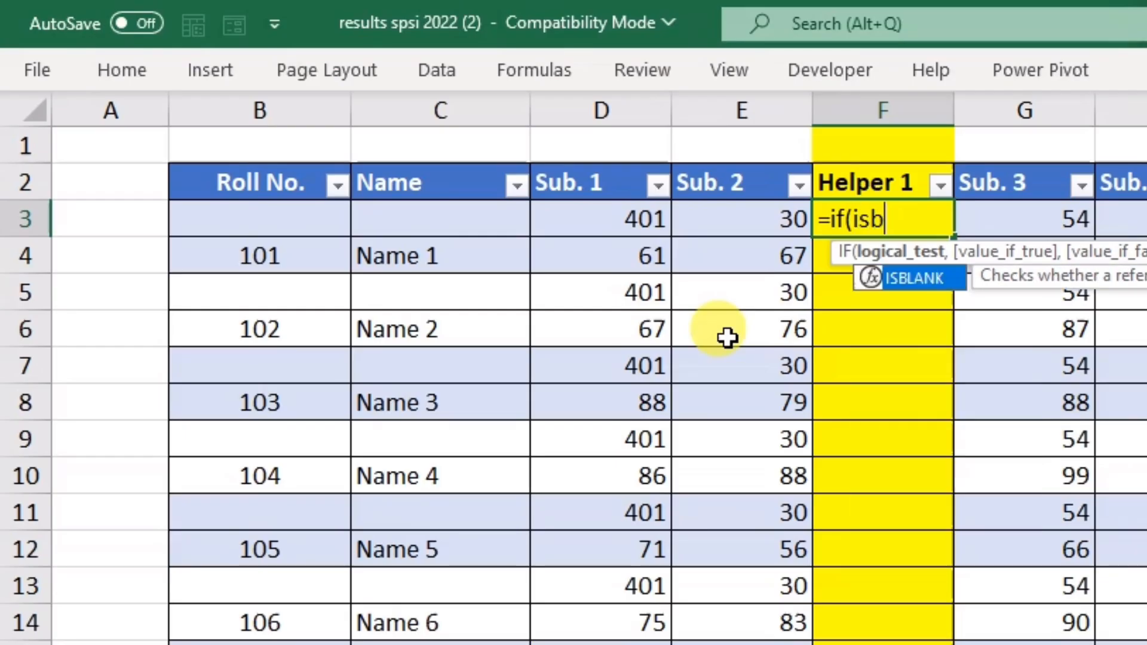
key("Tab")
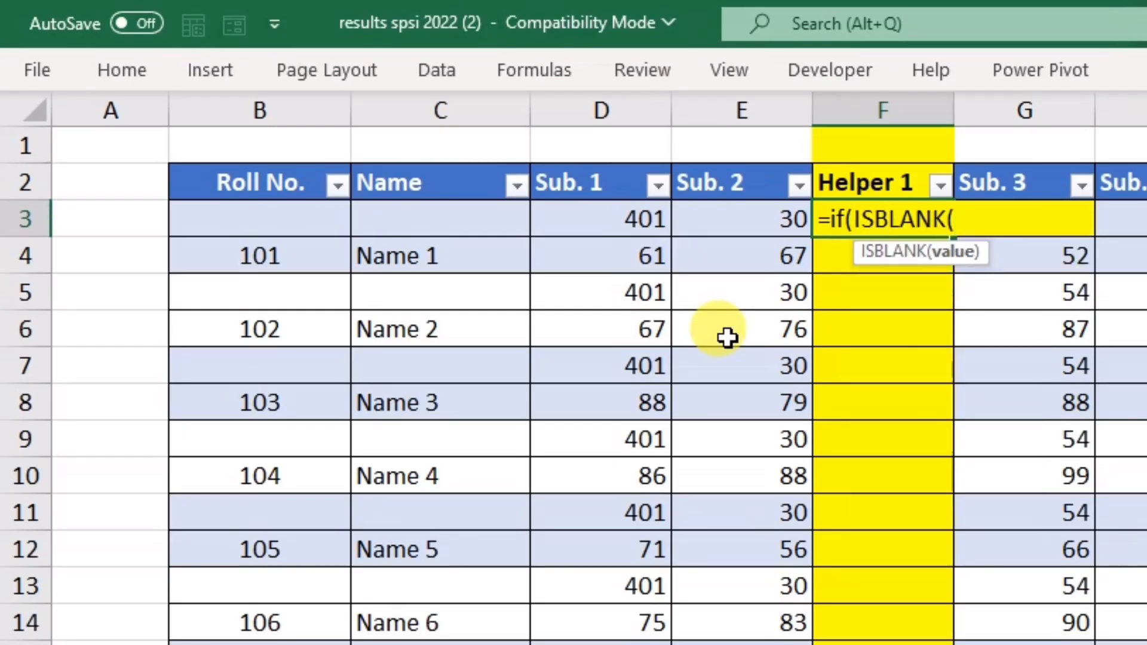
left_click(227, 222)
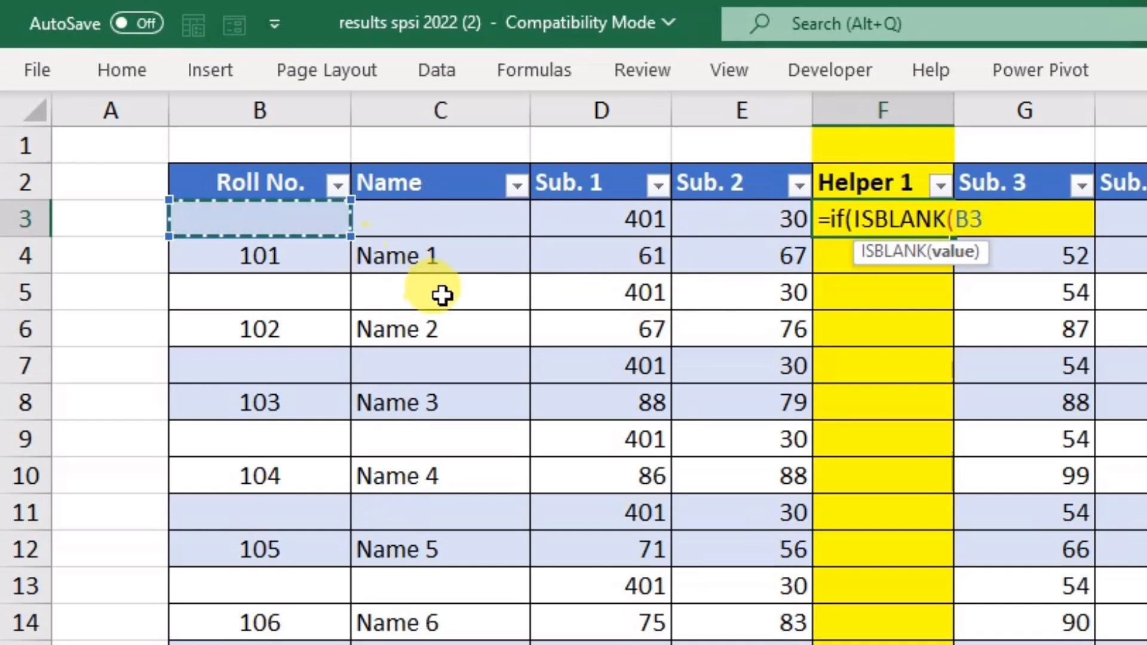
type("),")
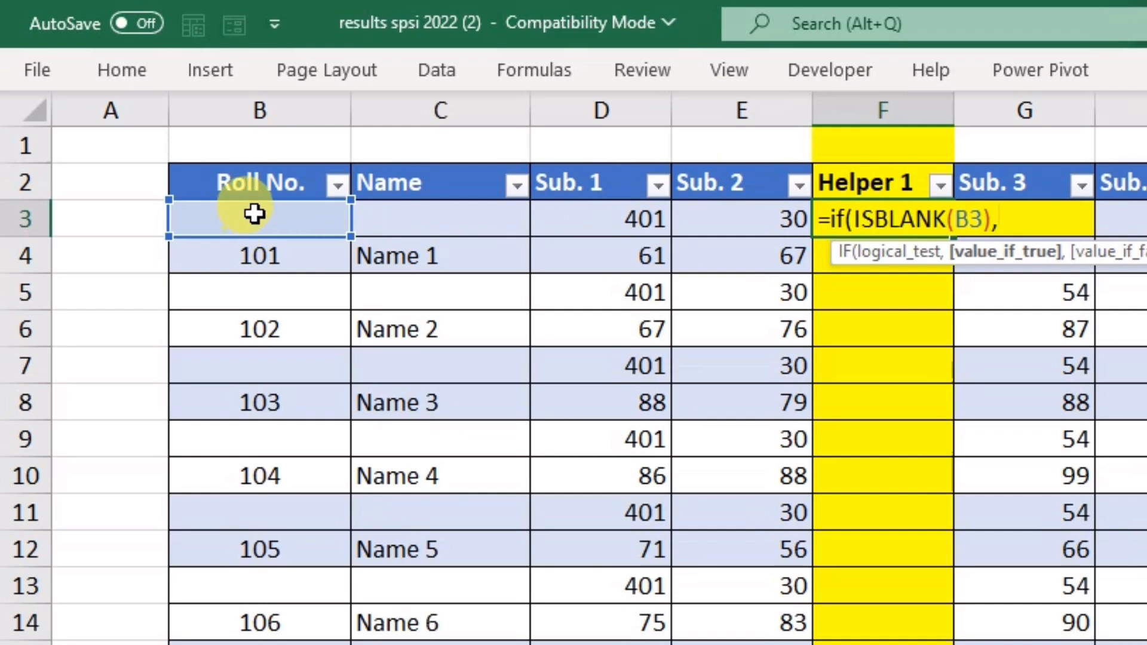
left_click(743, 222)
type(",")
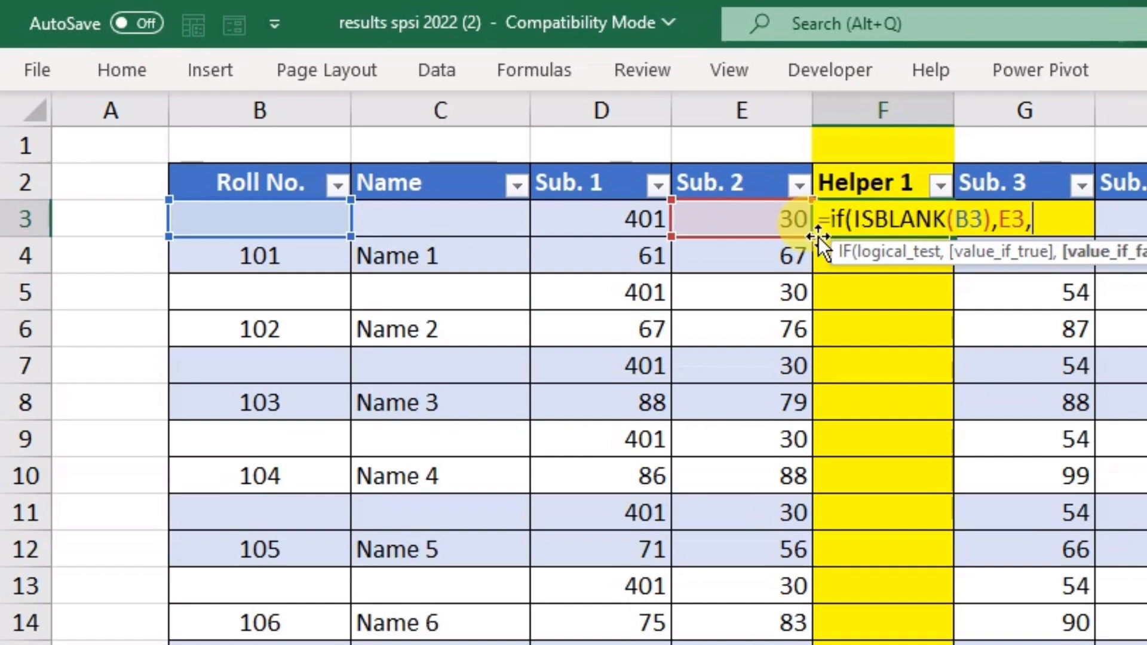
left_click(728, 186)
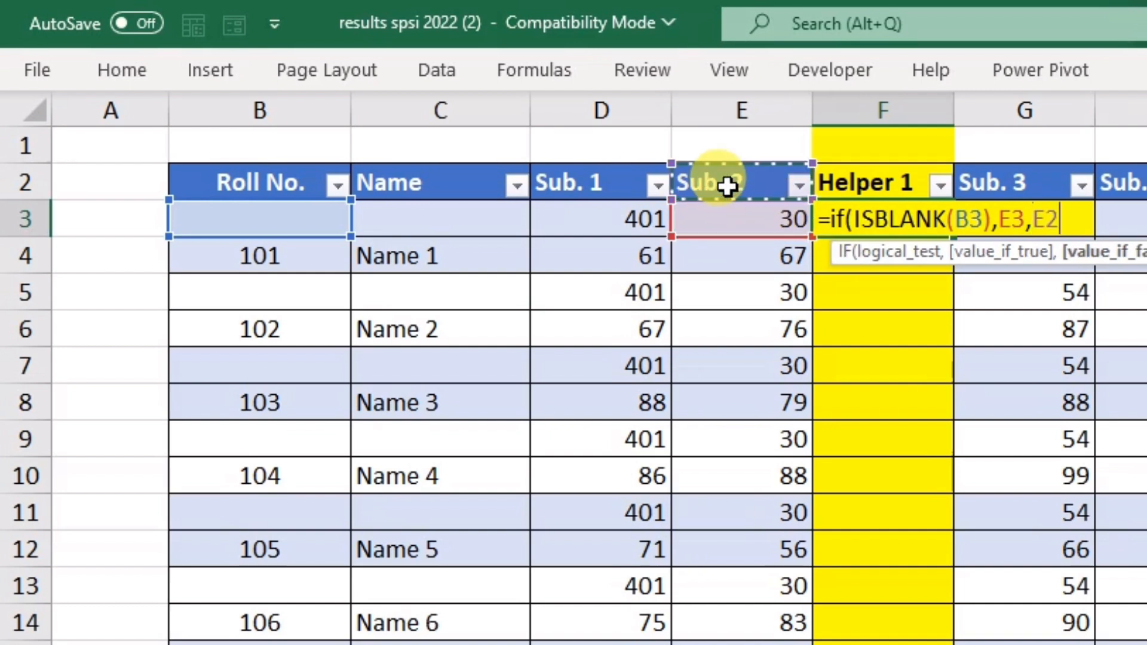
type(")")
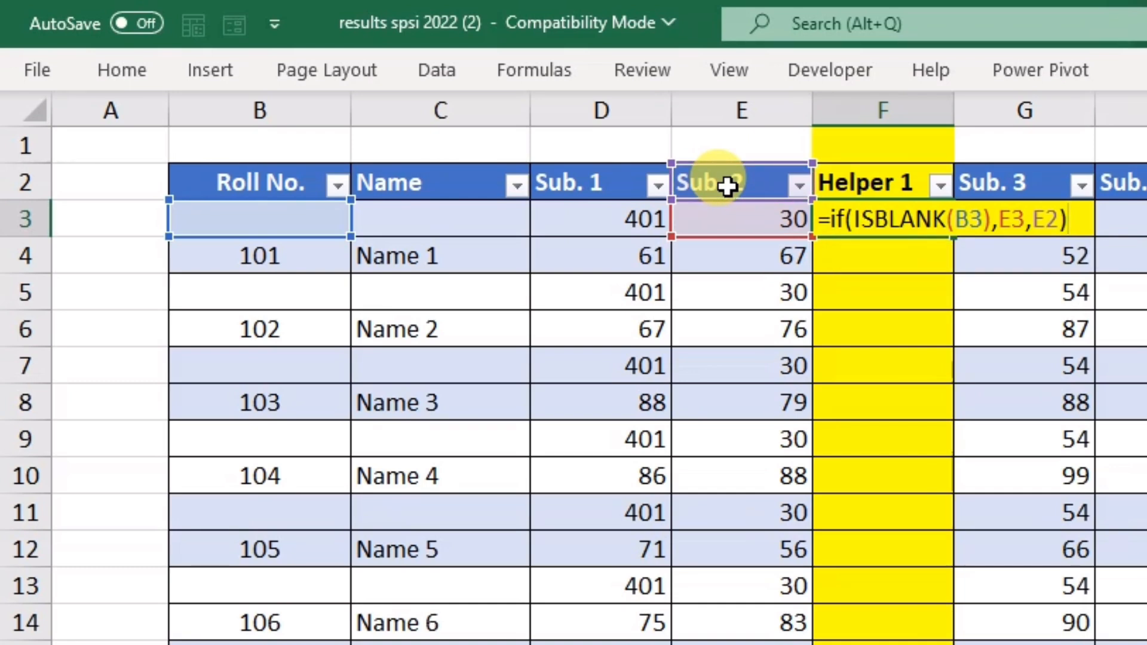
key("Return")
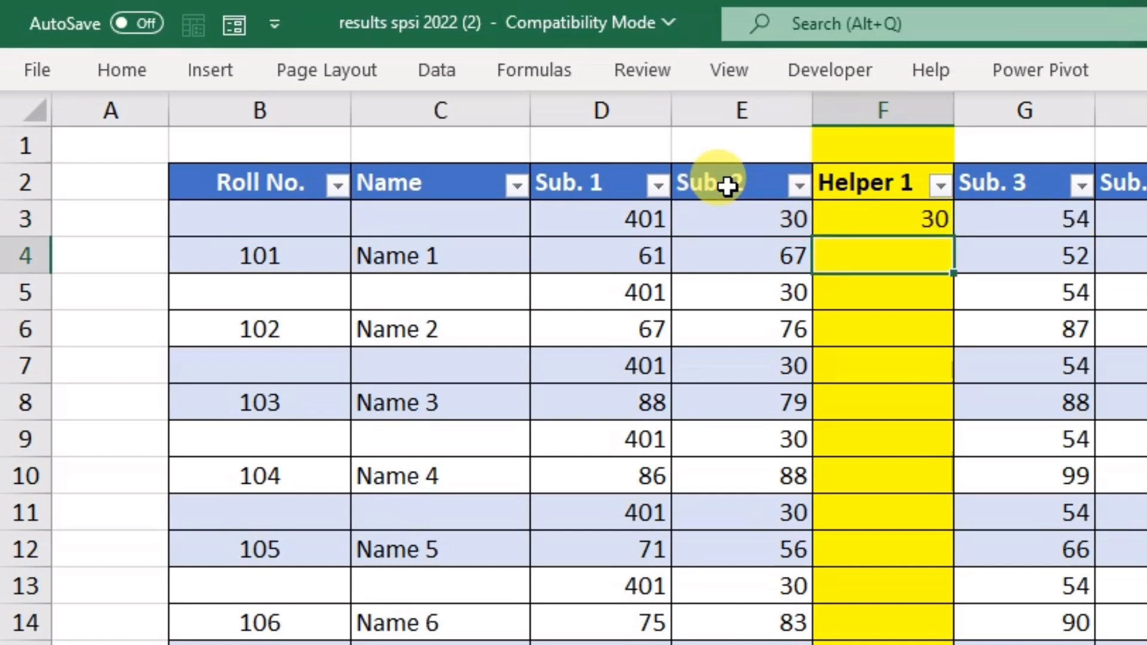
Step: Copy the F3 formula down to F11, checking the formulas in F3 and F4
left_click(909, 222)
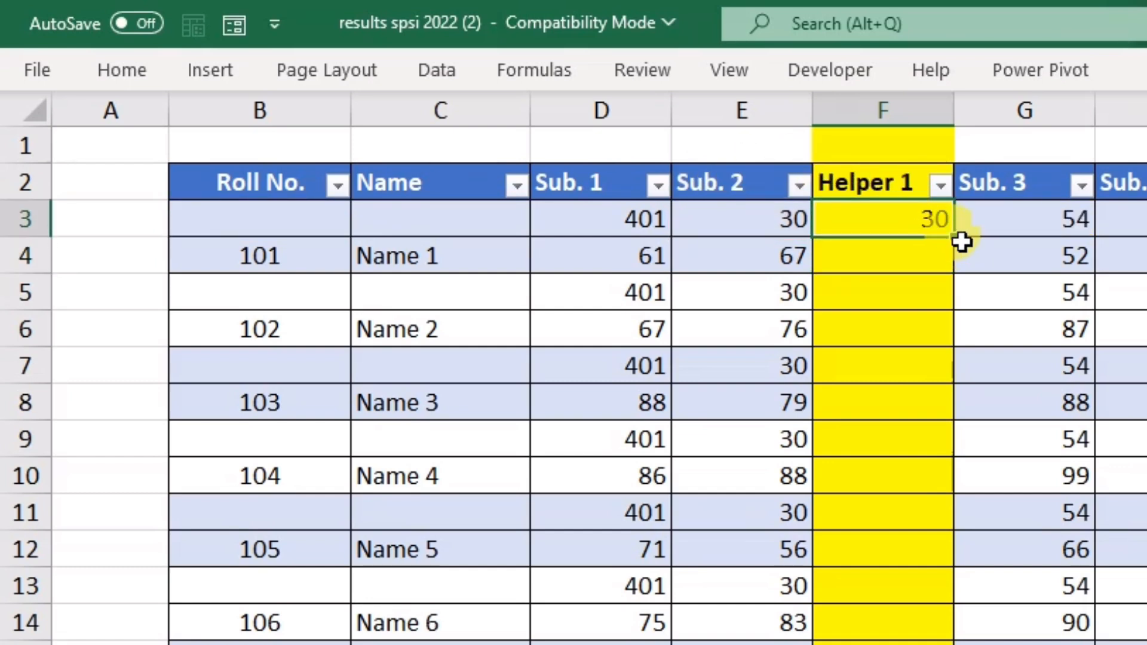
left_click_drag(955, 239, 981, 525)
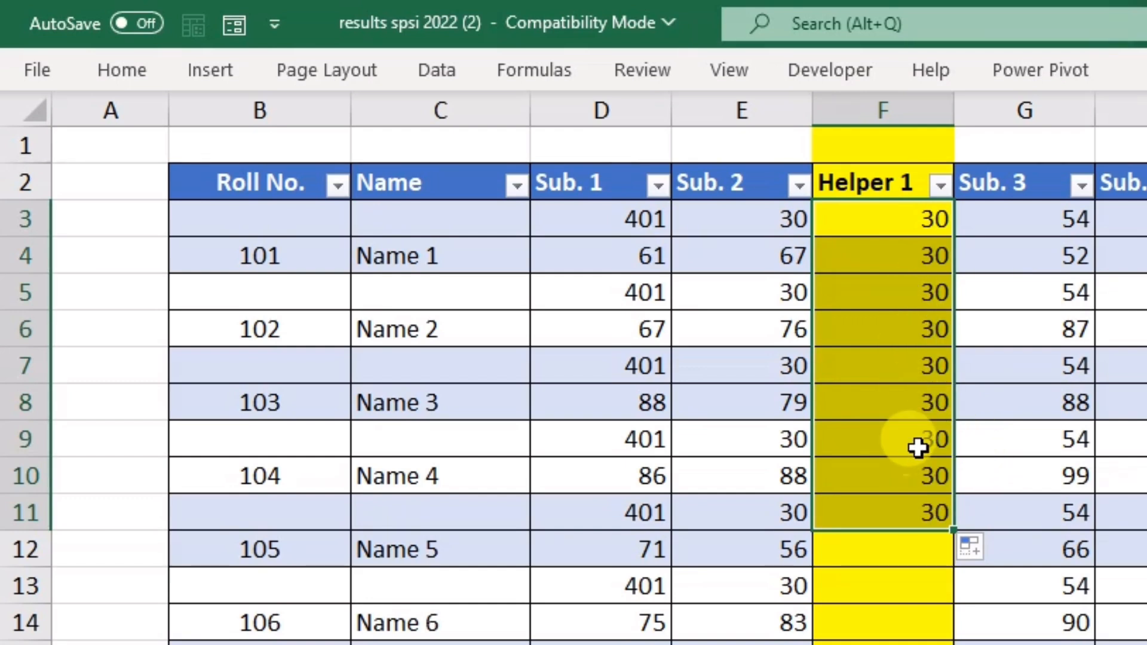
double_click(863, 217)
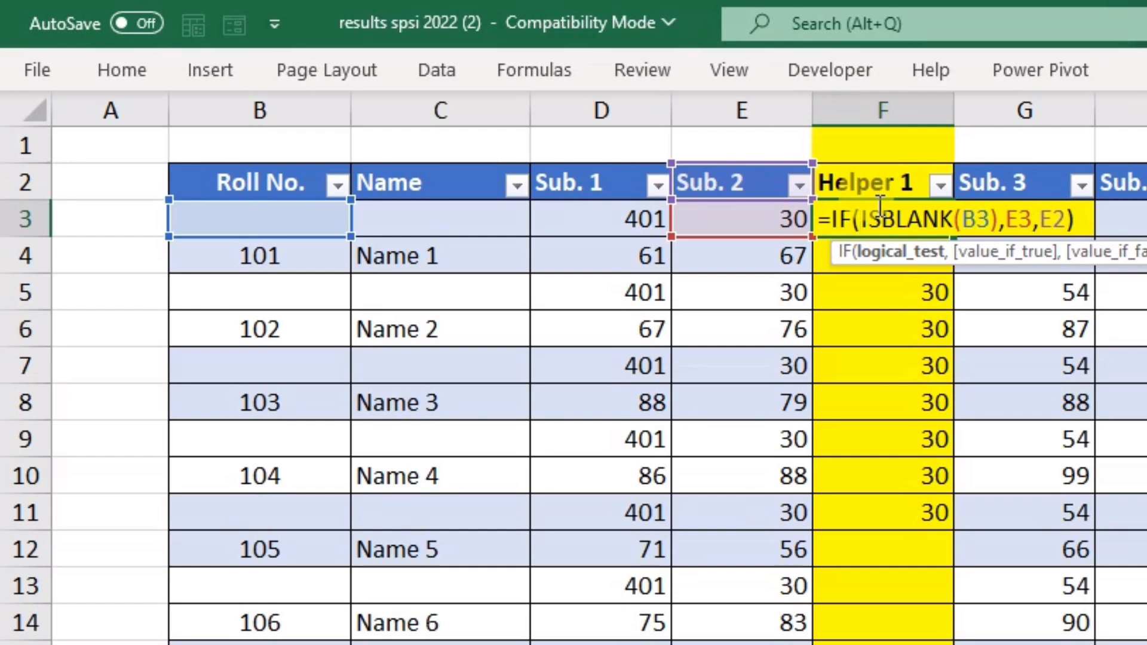
key("Return")
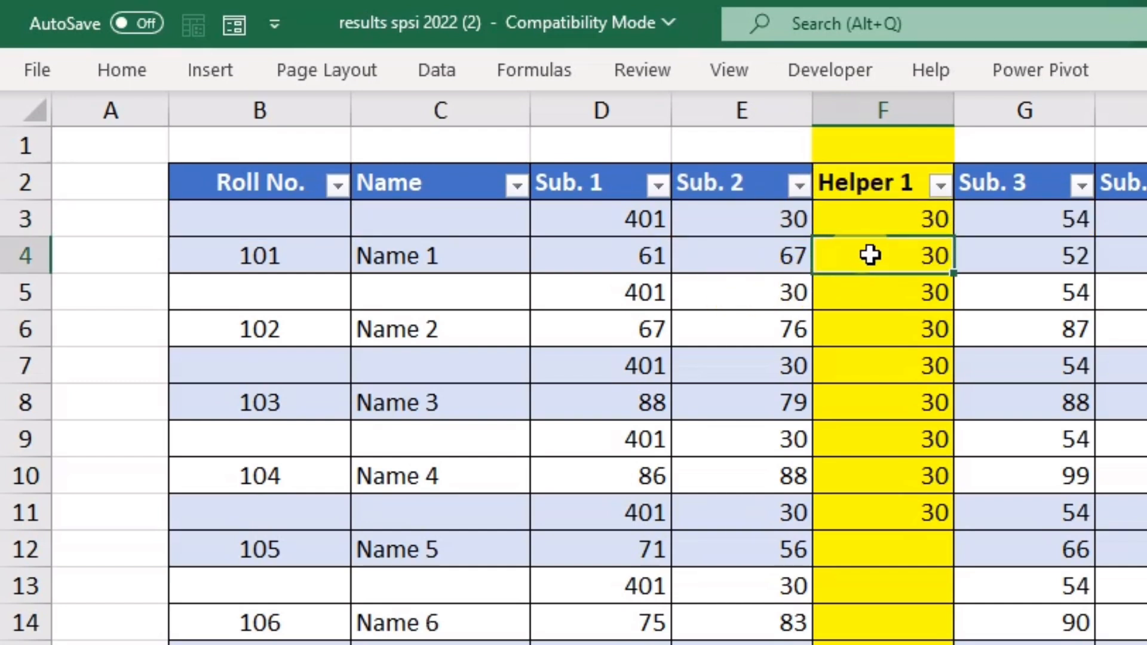
double_click(870, 255)
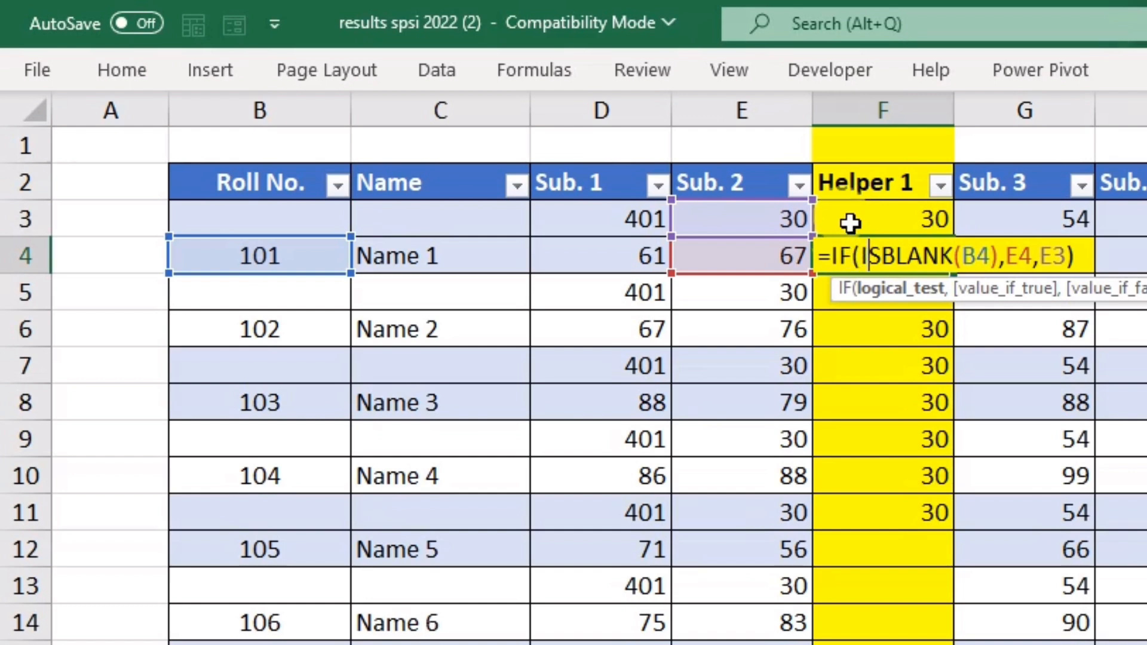
key("Return")
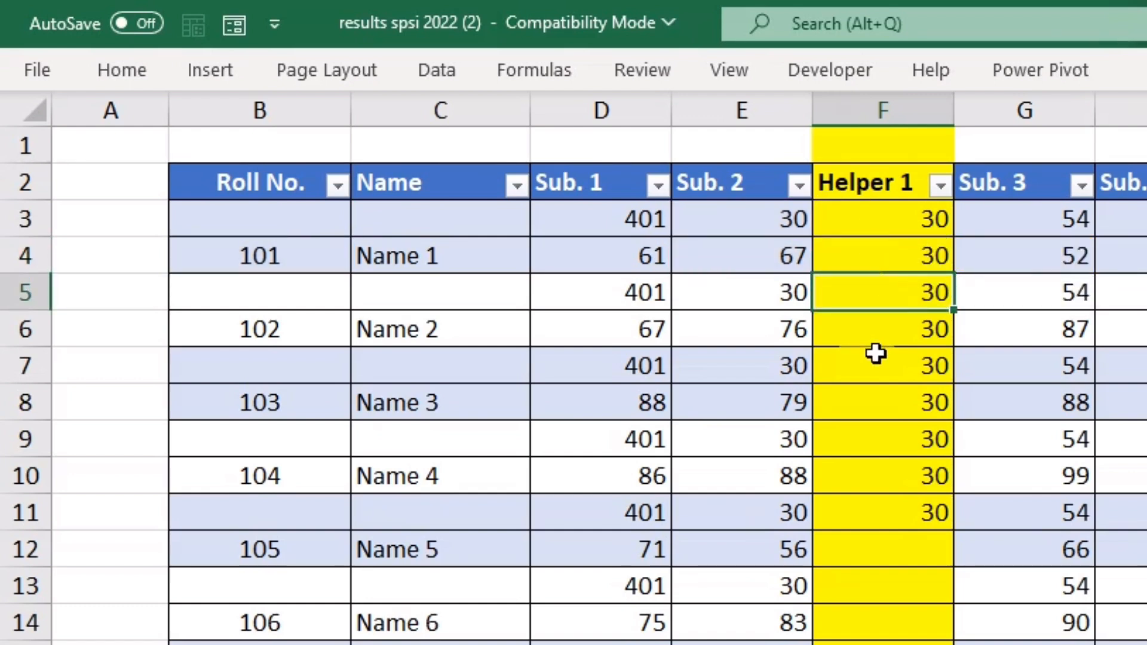
left_click(884, 508)
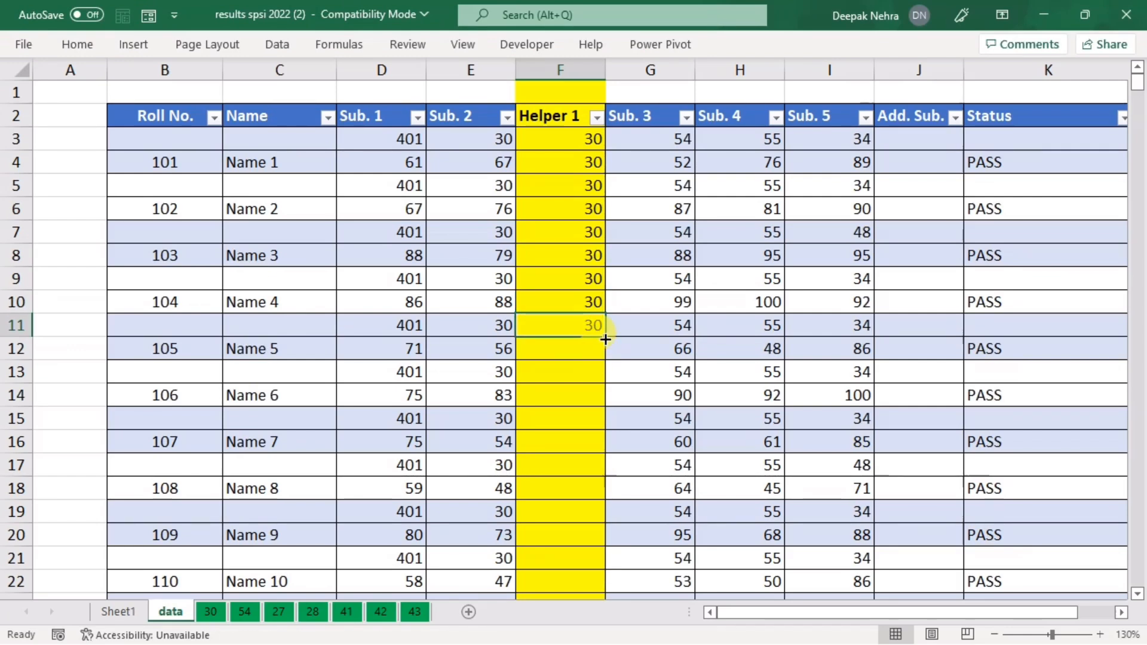
Step: Fill Helper 1 down the whole table from F11, then check the 302 codes in rows 137–140
double_click(607, 338)
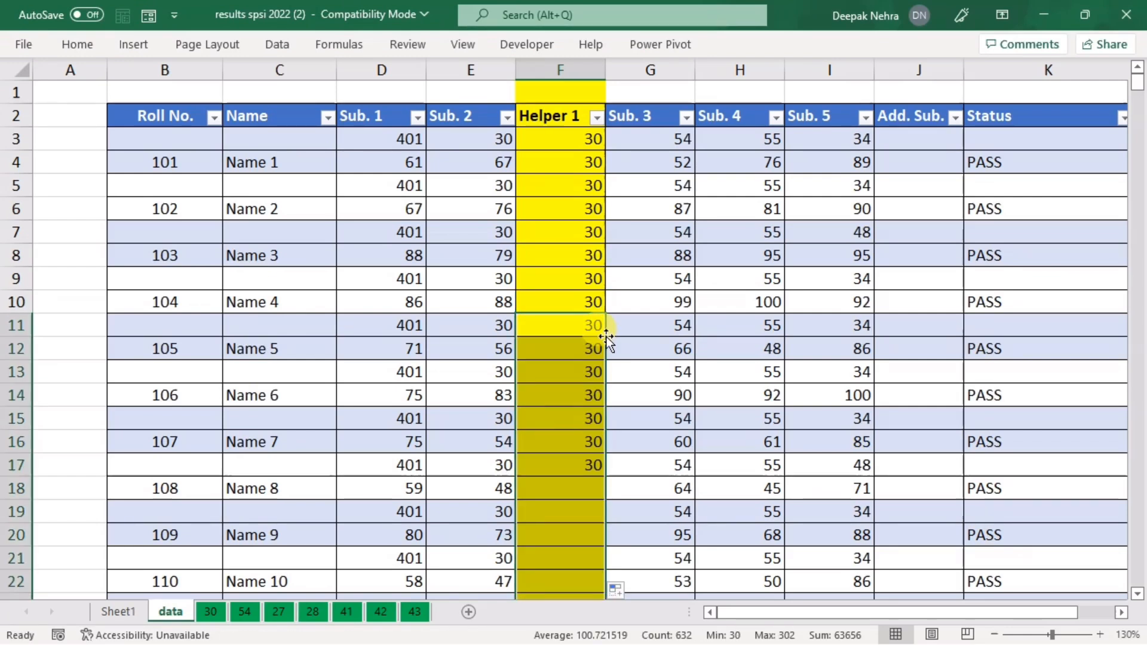
left_click(654, 279)
left_click_drag(1137, 81, 1134, 184)
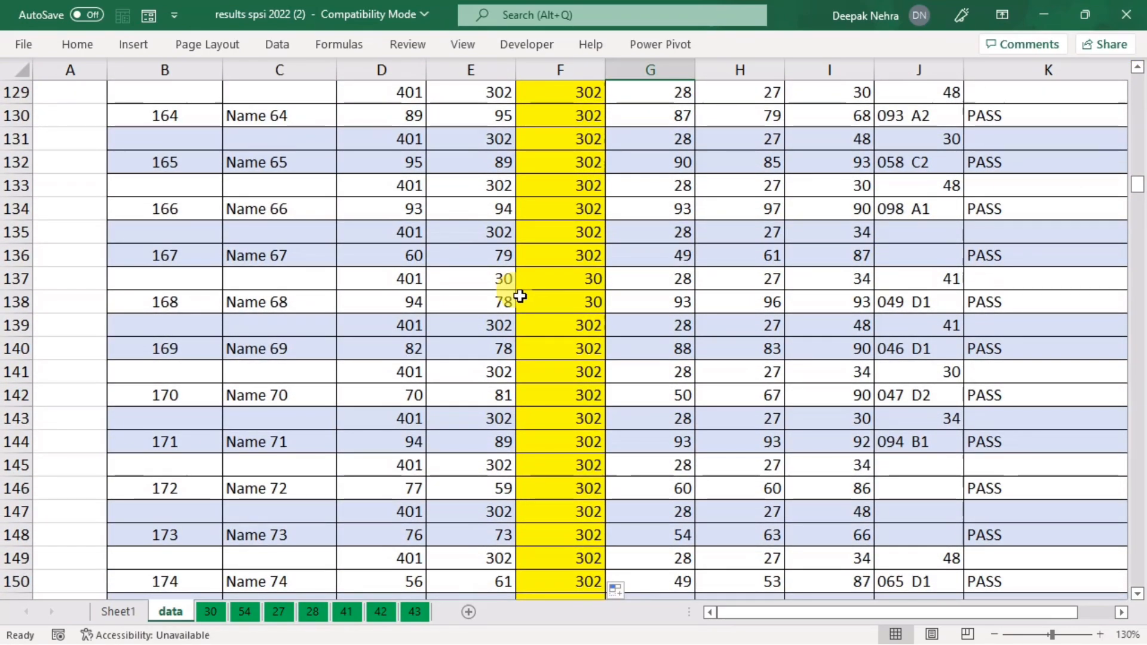
left_click(497, 281)
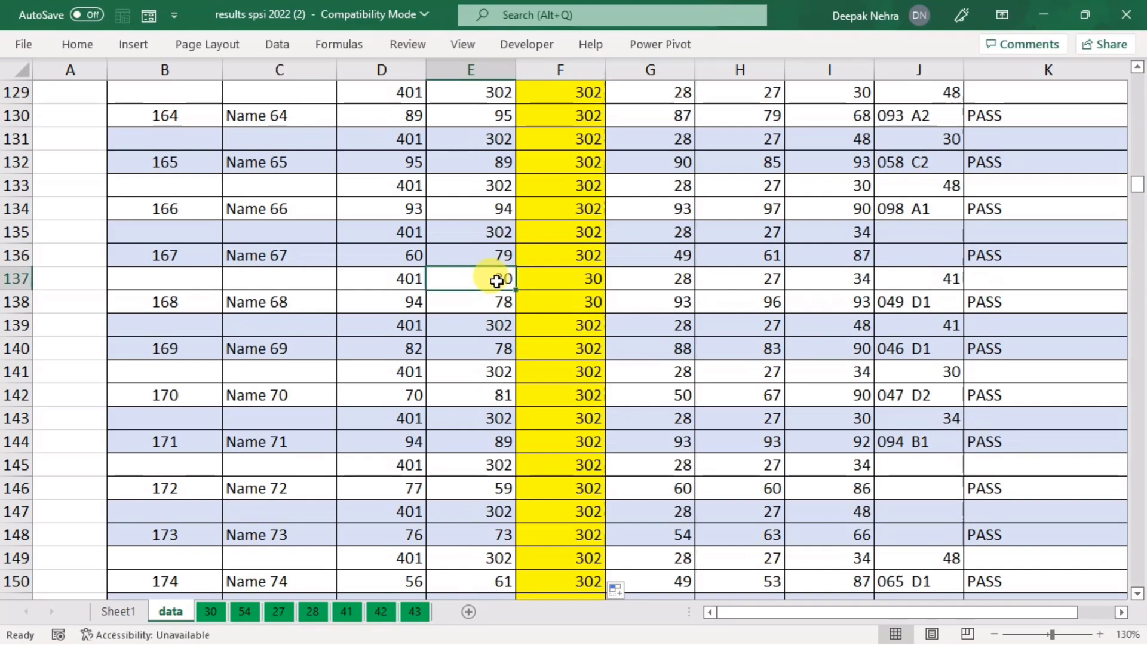
left_click(499, 324)
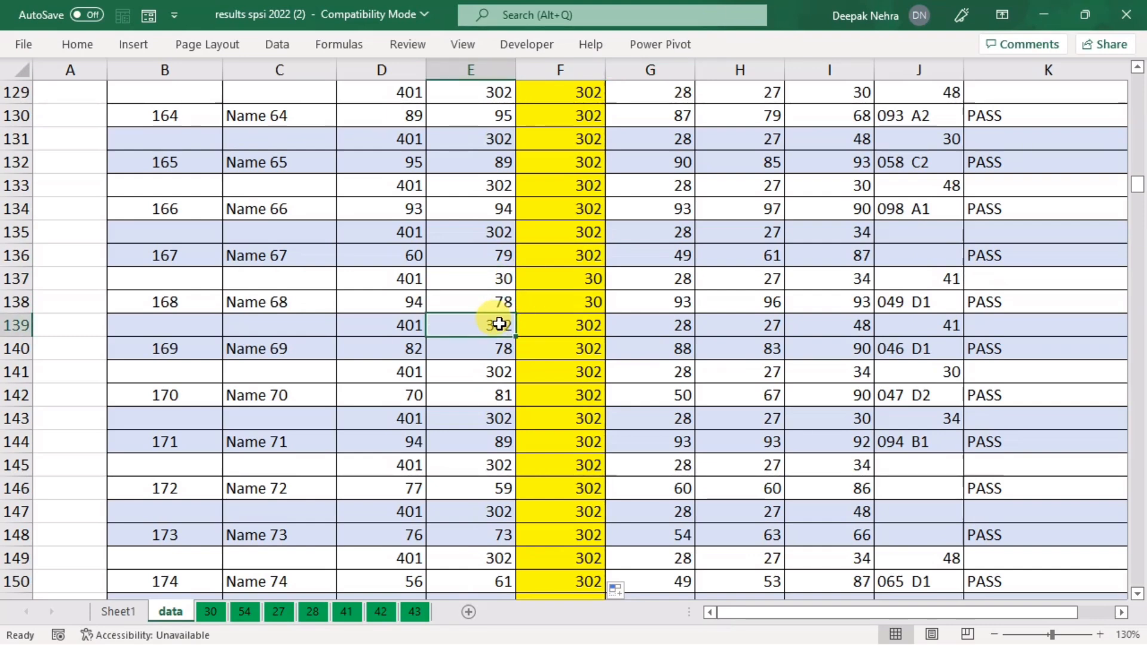
left_click(553, 325)
left_click(550, 350)
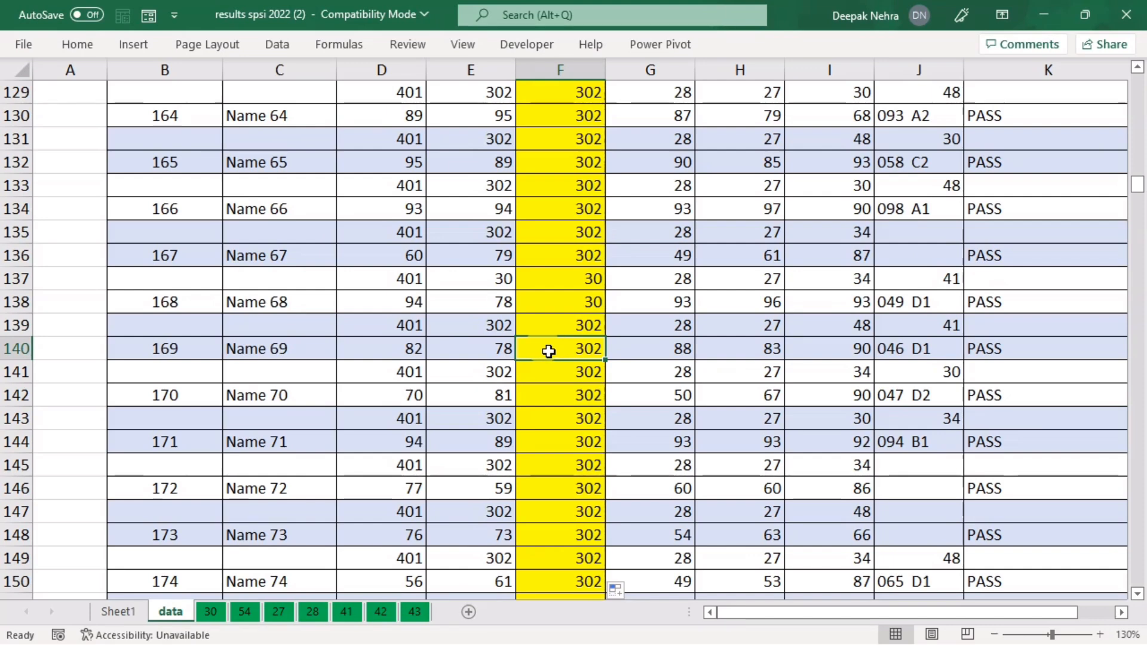
left_click_drag(540, 322, 525, 351)
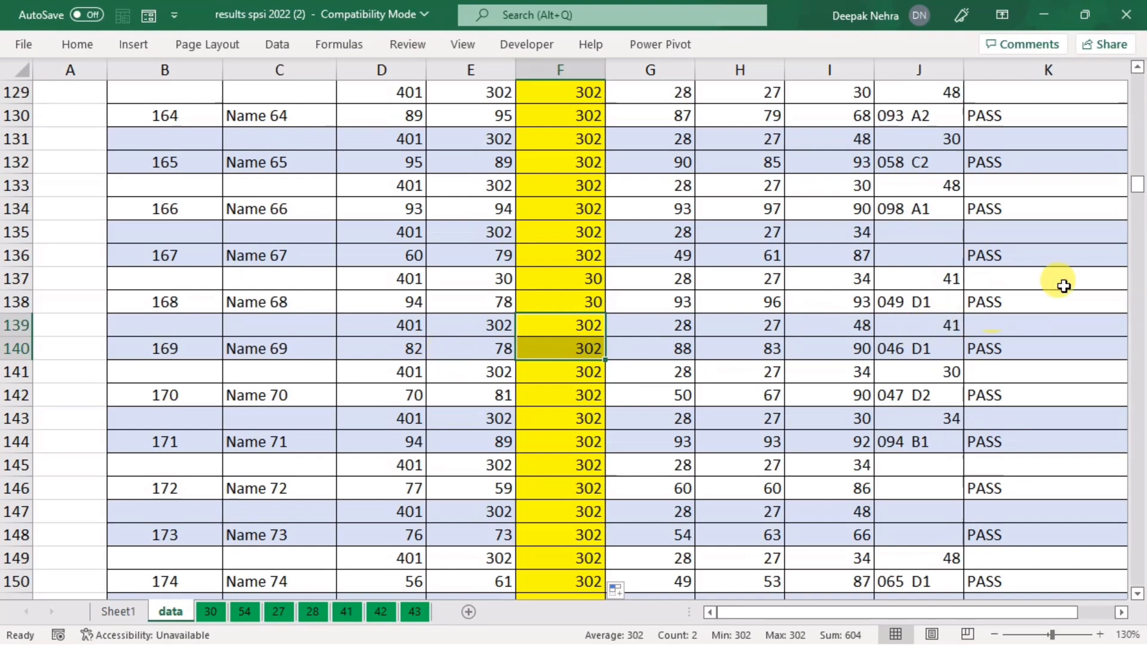
left_click_drag(1140, 192, 1138, 81)
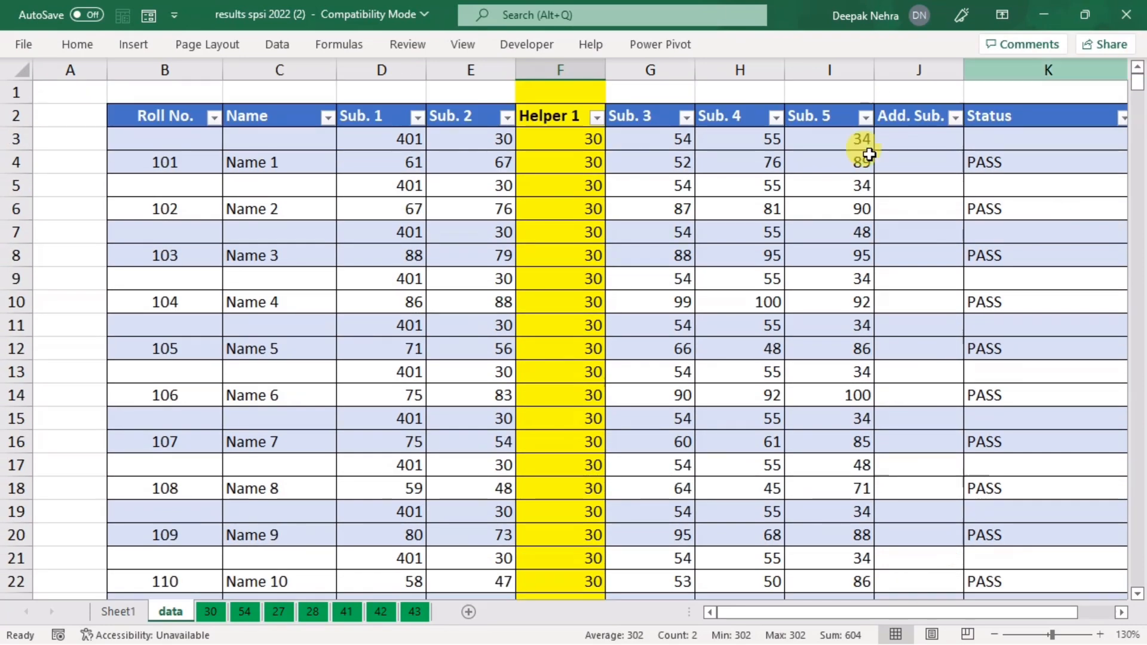
Step: Filter the Helper 1 column to show only rows with value 30
left_click(595, 118)
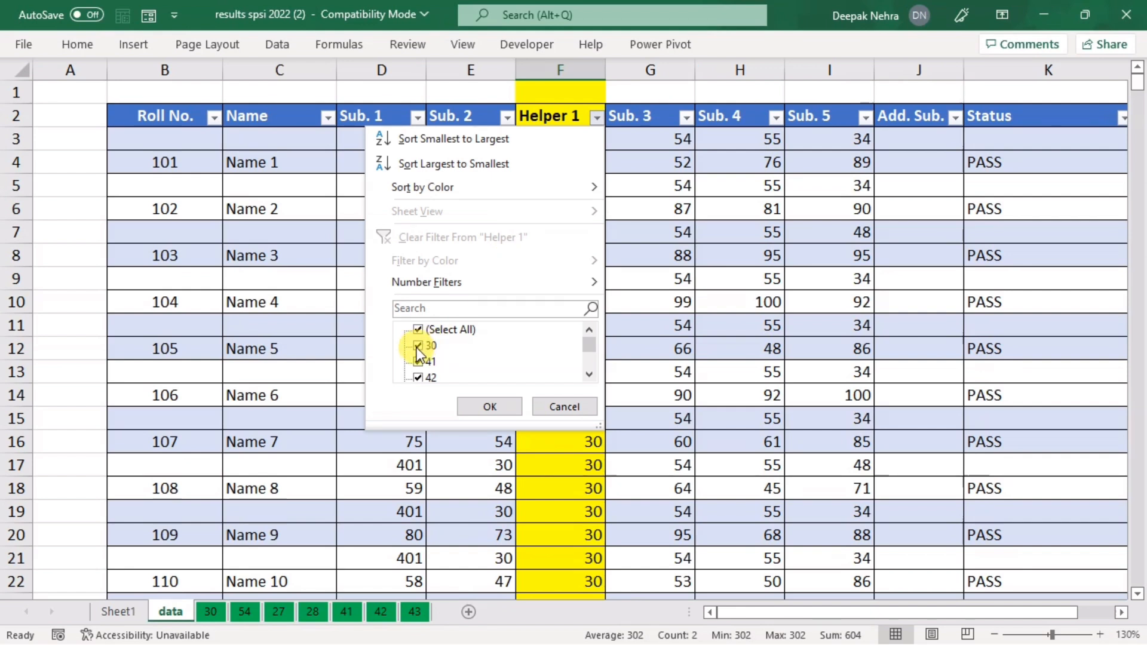
left_click(419, 330)
left_click(426, 349)
left_click(483, 404)
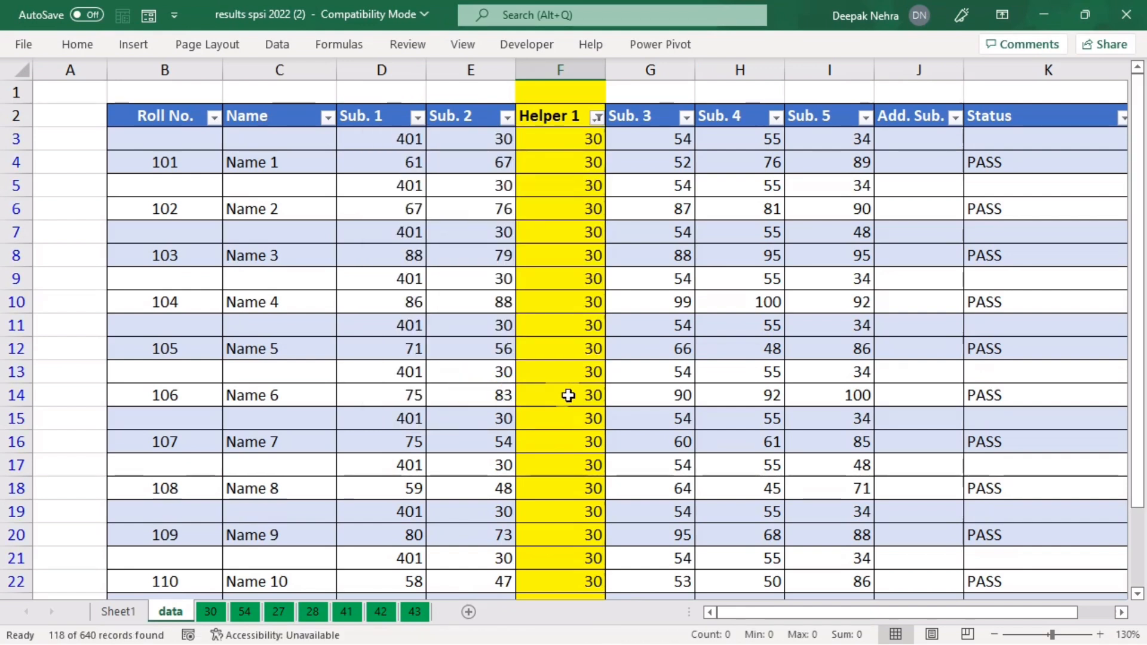
left_click_drag(1136, 143, 1135, 334)
Step: Copy all filtered rows and paste them onto sheet 30, then return to the data sheet
left_click(485, 352)
key("ctrl+a")
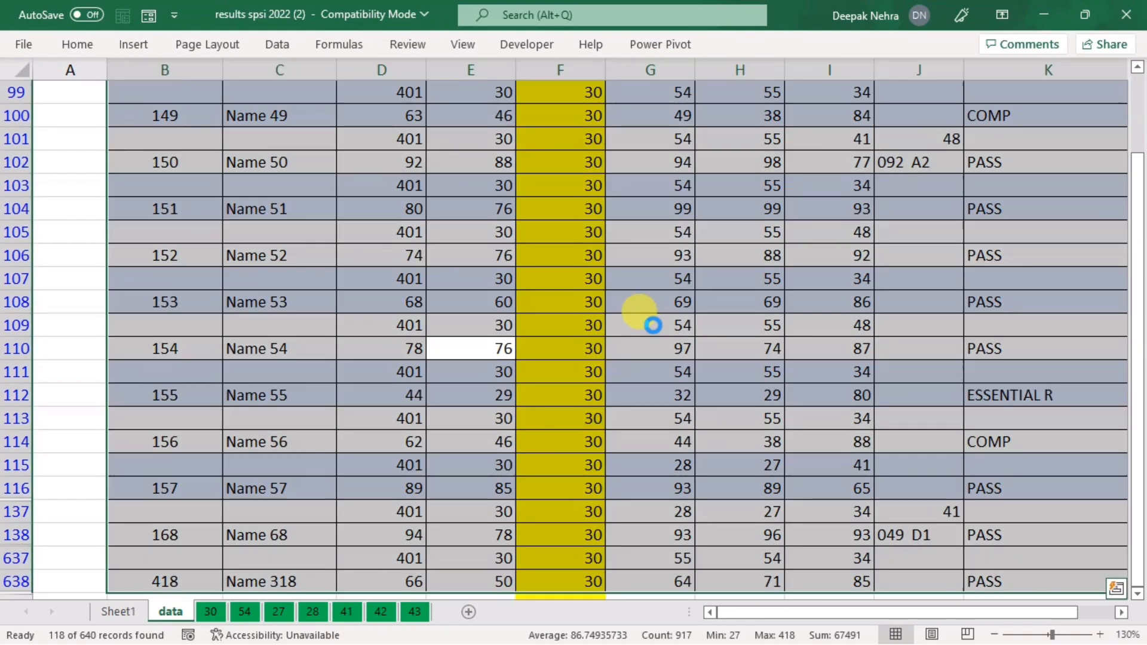
key("ctrl+c")
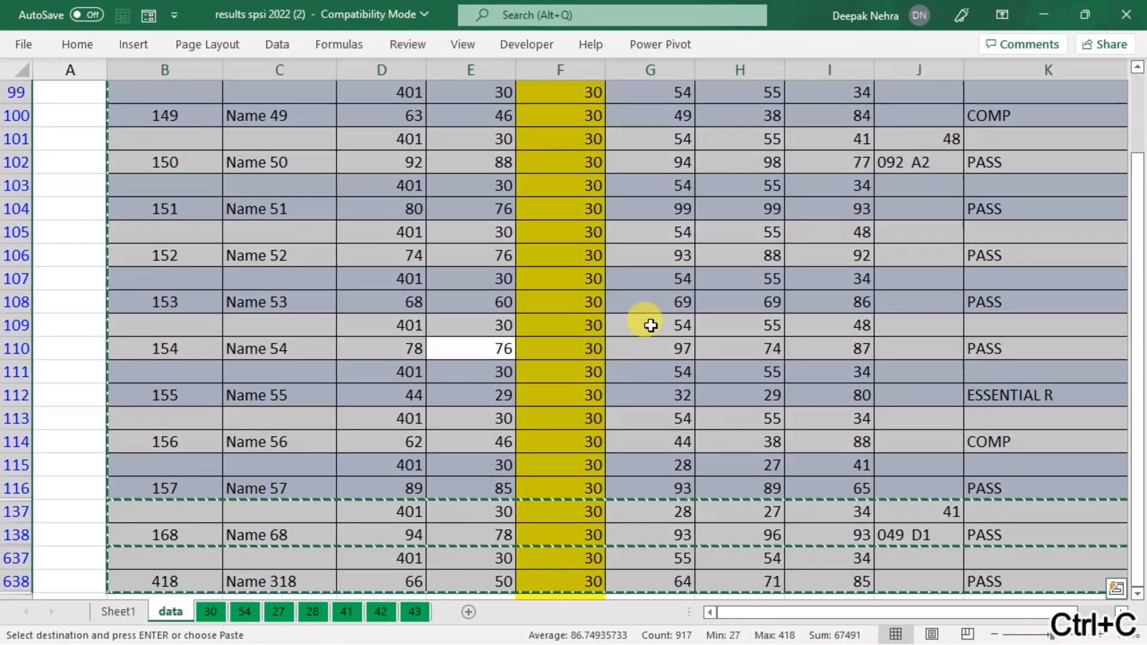
left_click(209, 612)
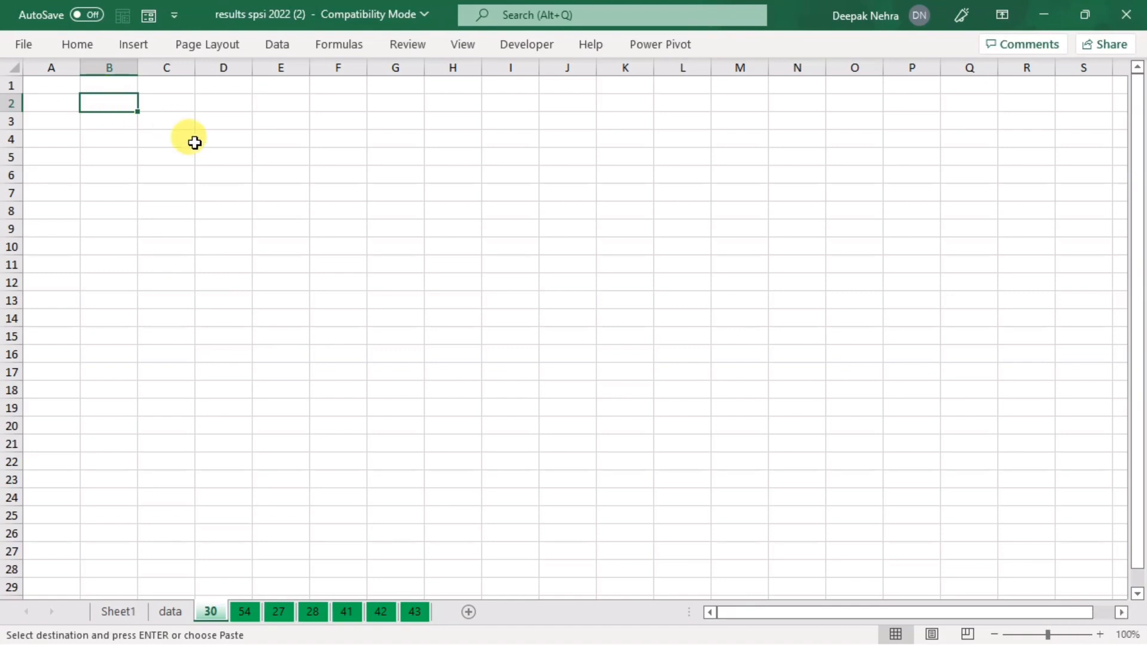
key("ctrl+v")
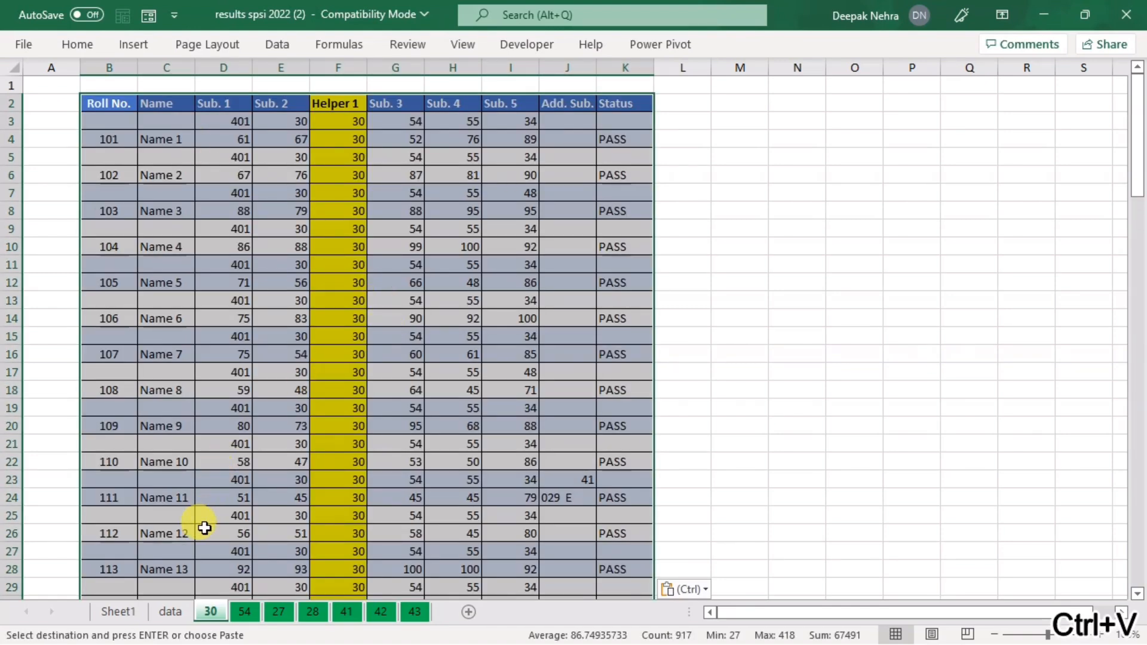
left_click(168, 611)
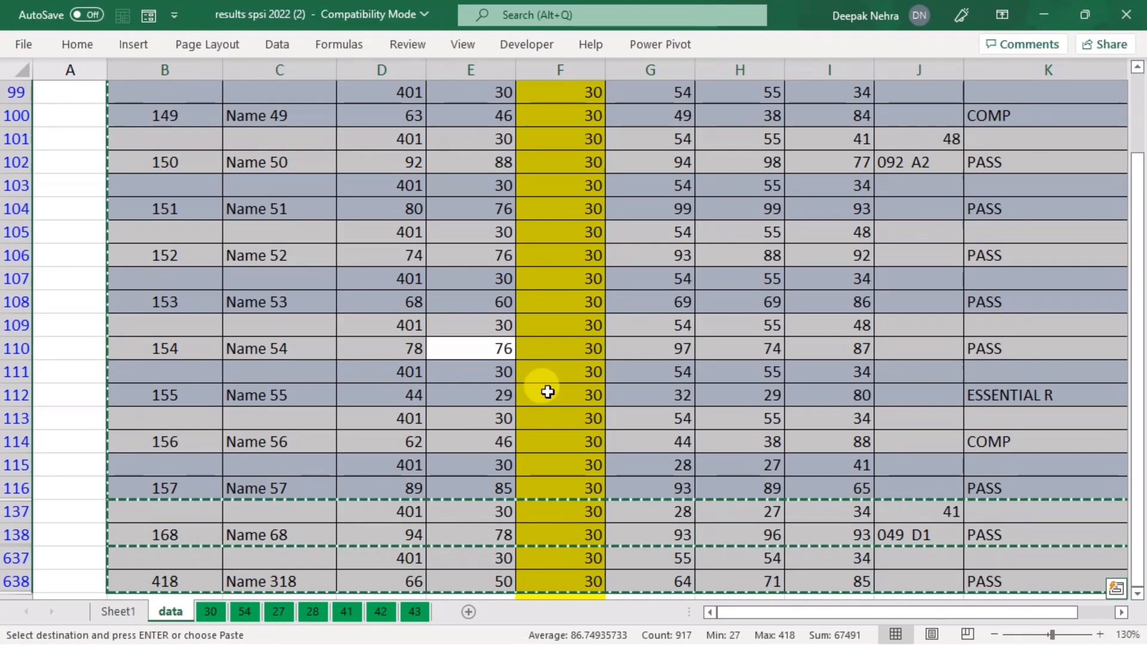
left_click(575, 364)
scroll(574, 364, "up", 20)
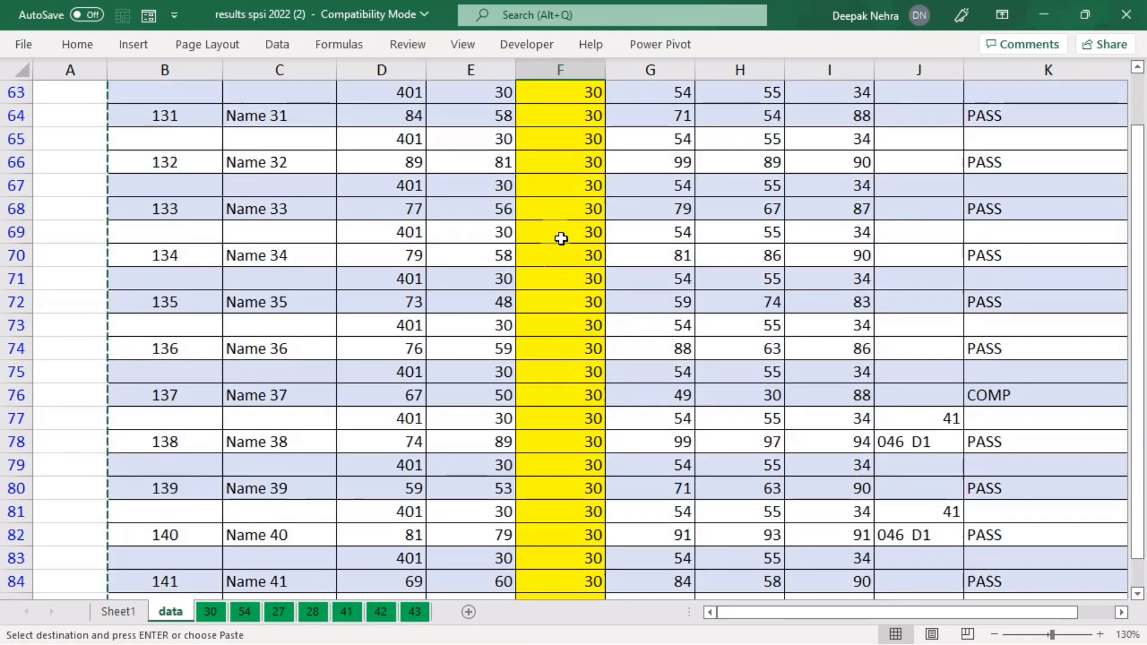
left_click_drag(1140, 258, 1139, 165)
Step: Tick (Select All) in the Helper 1 filter so every row shows again
left_click(597, 119)
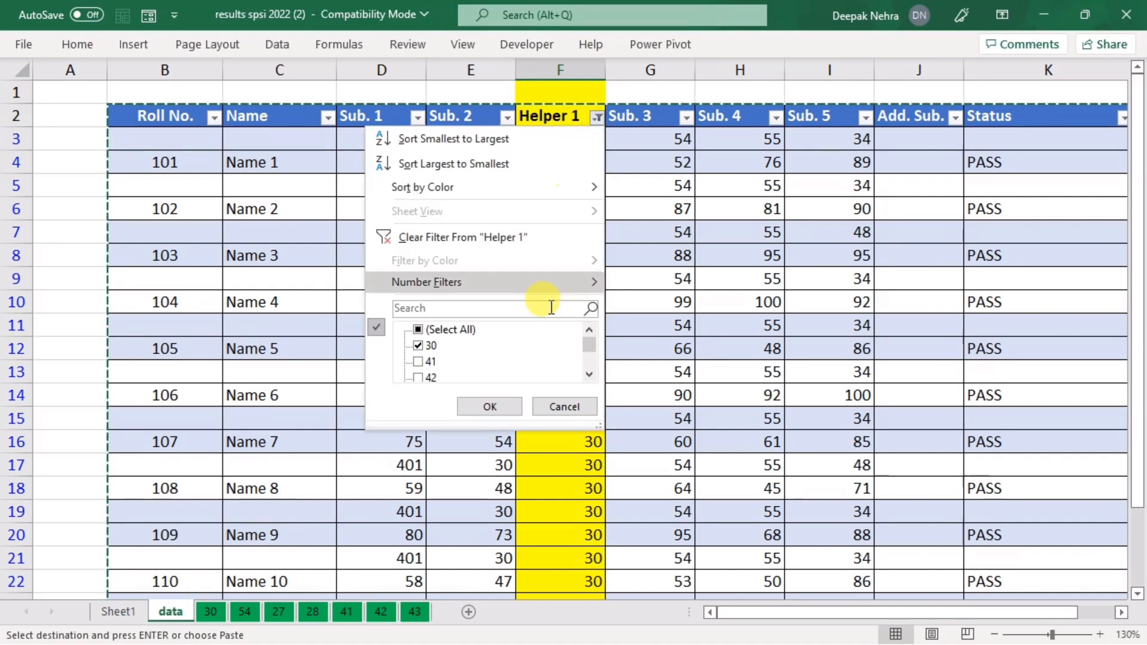
left_click(420, 330)
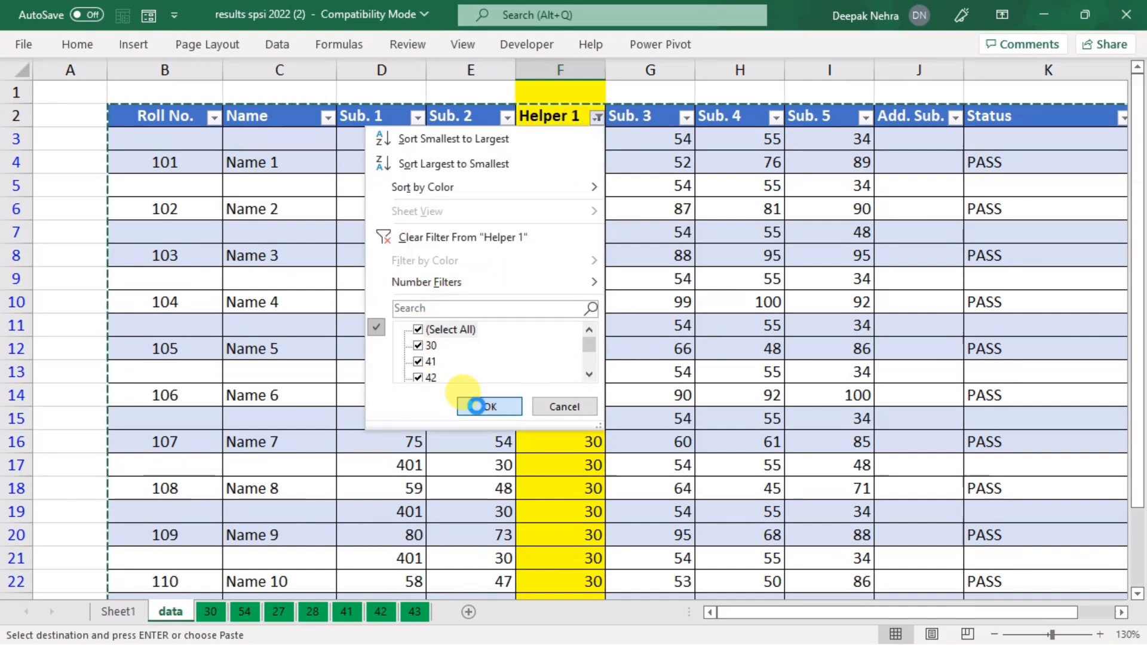
left_click(481, 410)
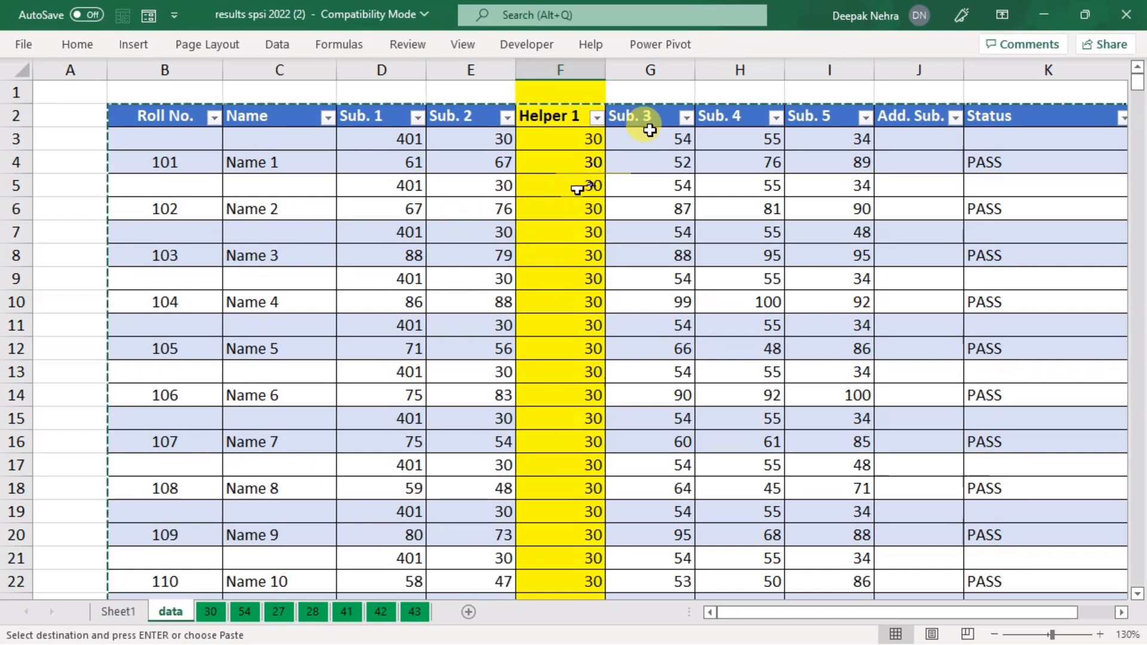
Step: Insert a blank column before Sub. 4 and fill it yellow
left_click(753, 66)
right_click(739, 70)
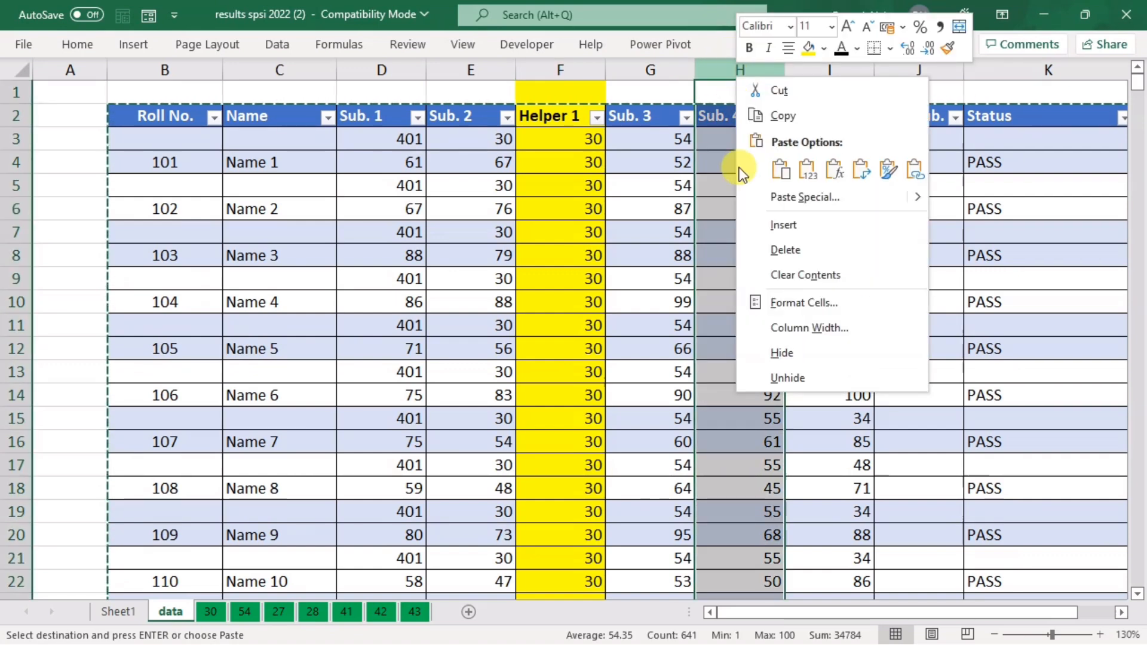
left_click(777, 230)
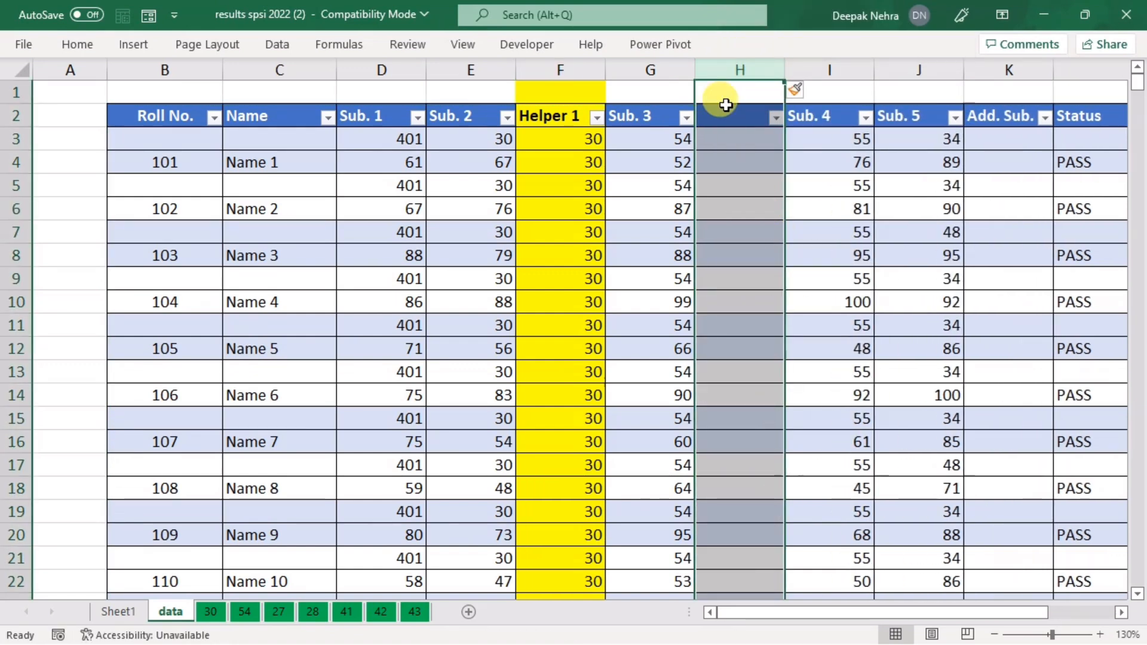
right_click(744, 163)
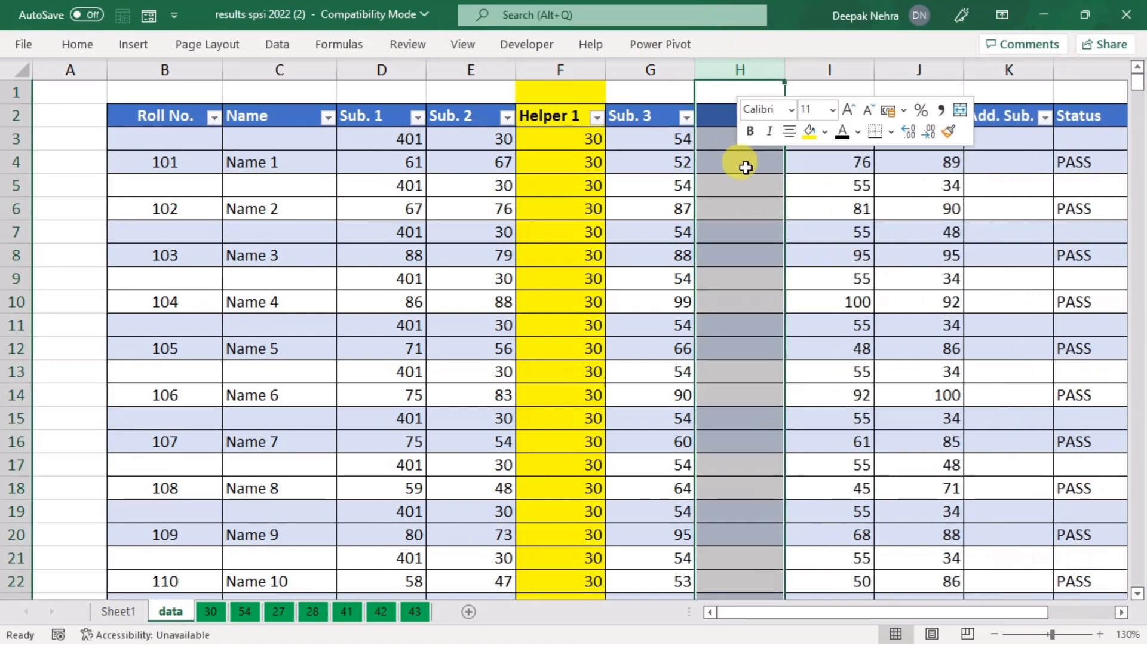
left_click(809, 130)
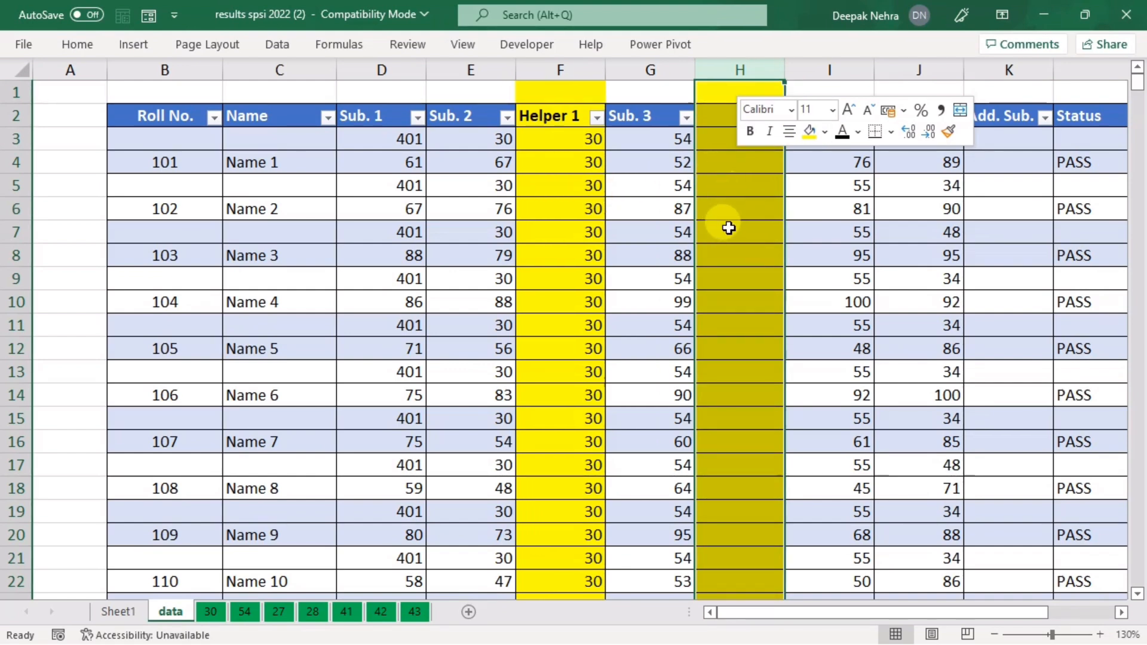
Step: Title the new column's H2 header 'Helper 2' and start an =IF(ISBLANK formula in H3
left_click(555, 121)
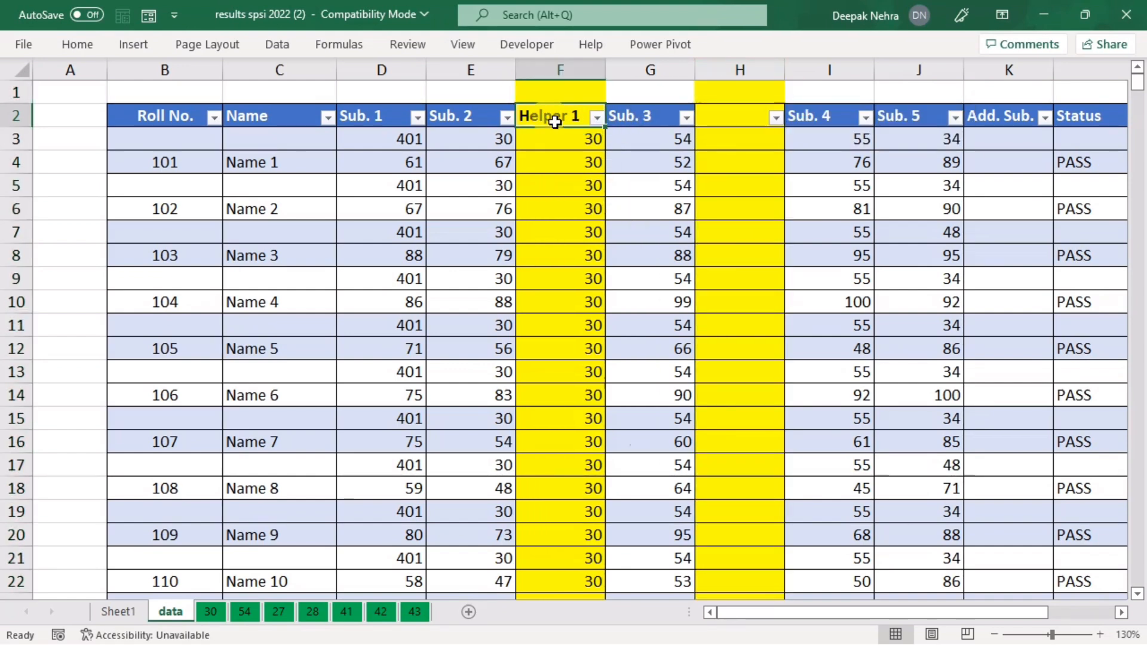
key("ctrl+c")
left_click(705, 118)
key("ctrl+v")
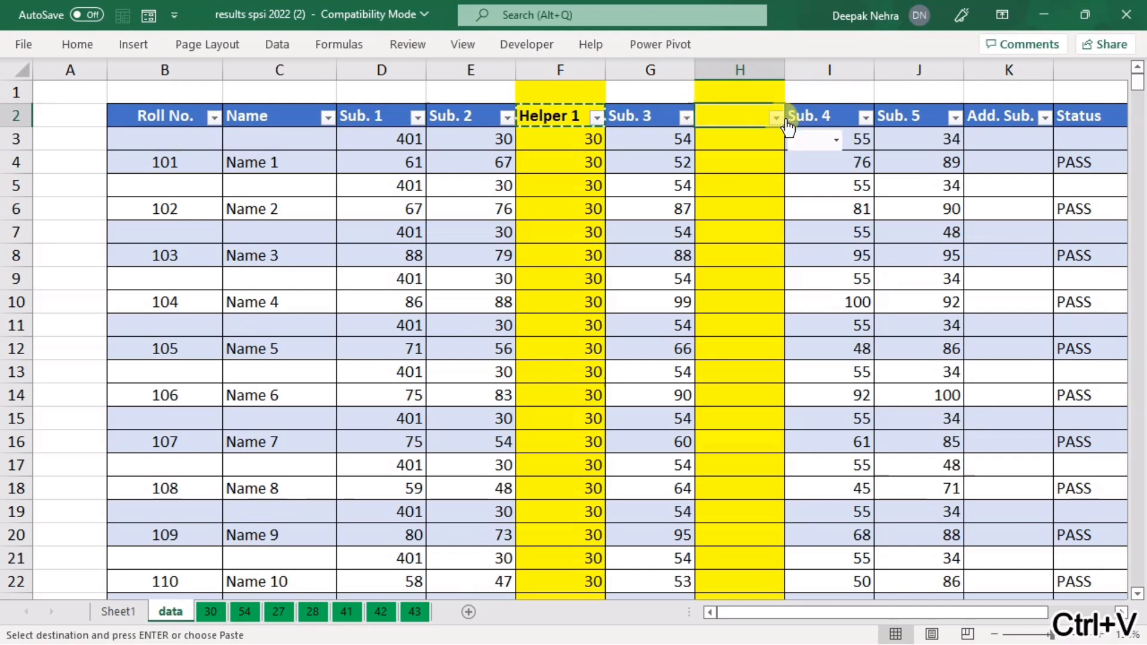
key("F2")
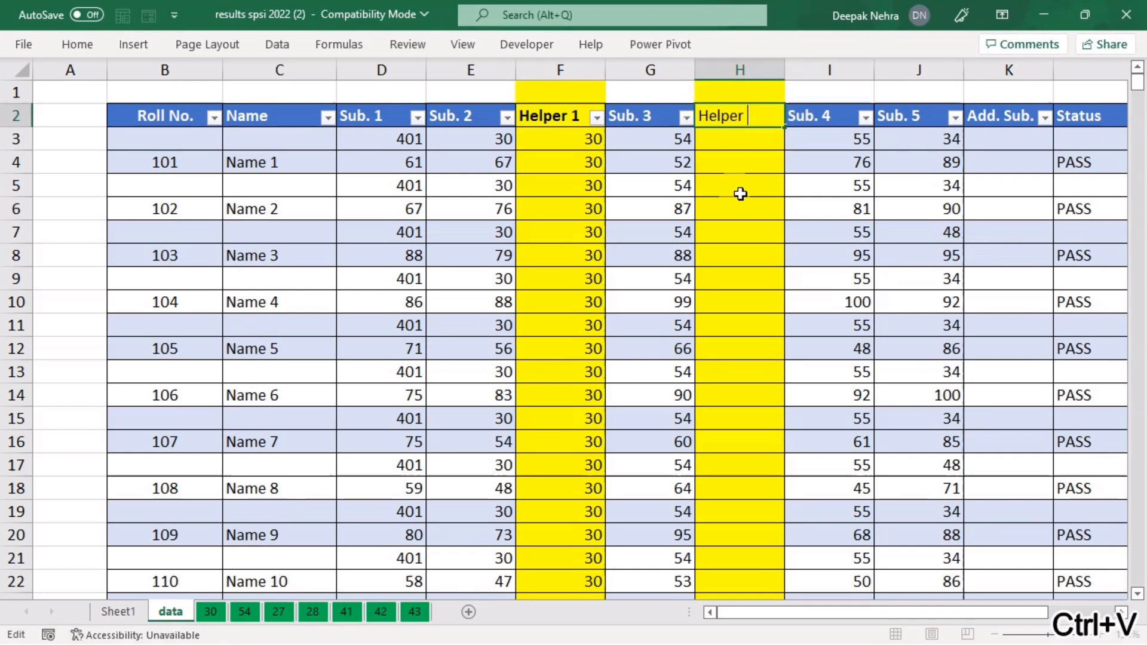
type("2")
key("Return")
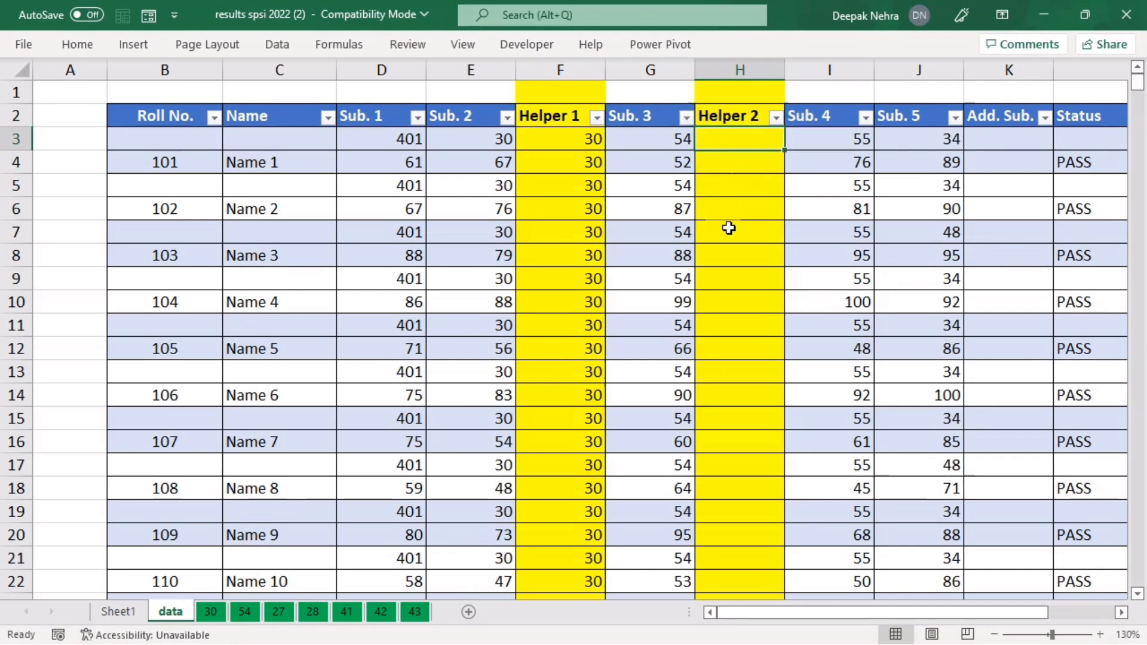
type("=if(")
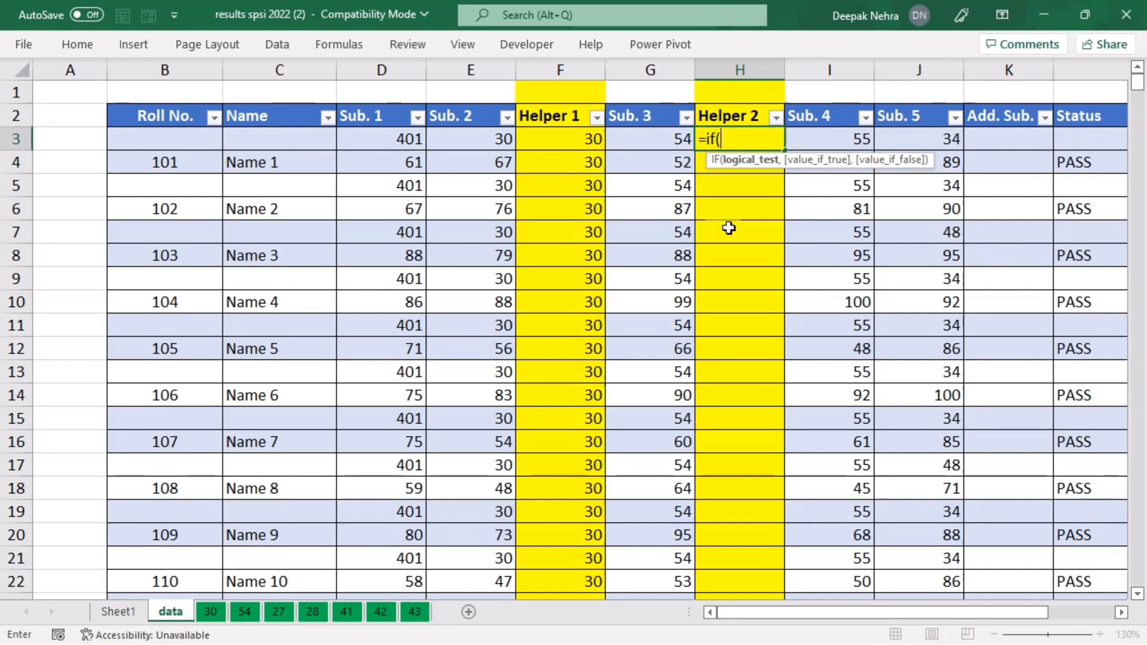
type("isb")
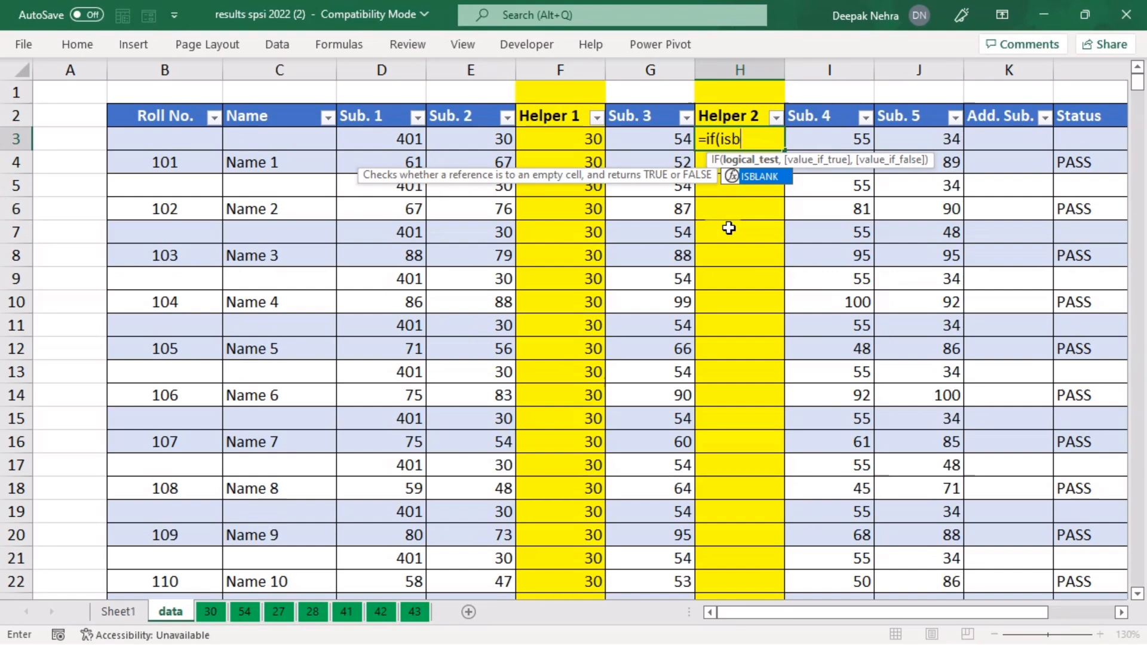
Step: Add ISBLANK(B3) to the H3 formula, dismissing a missing-parenthesis warning
key("Tab")
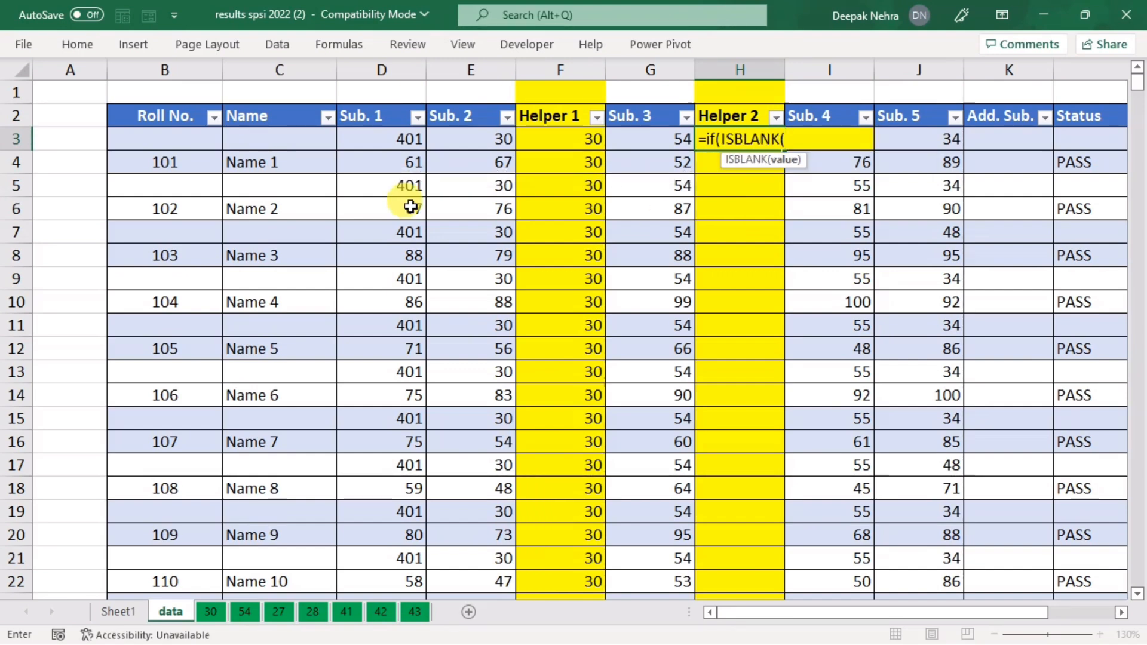
left_click(145, 139)
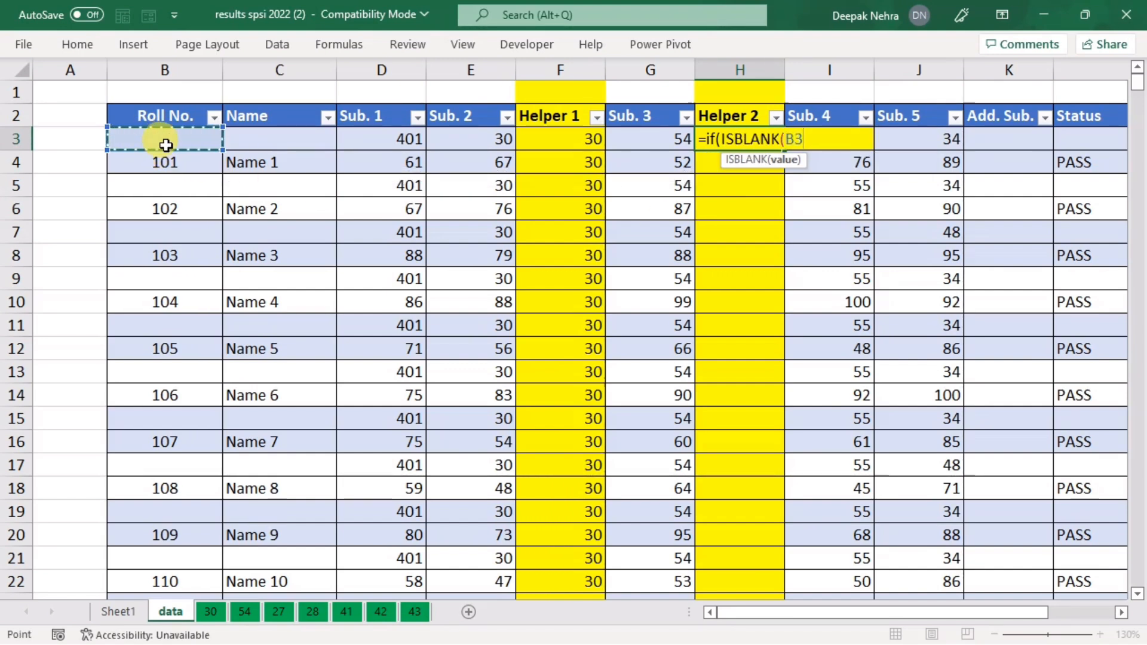
type(")")
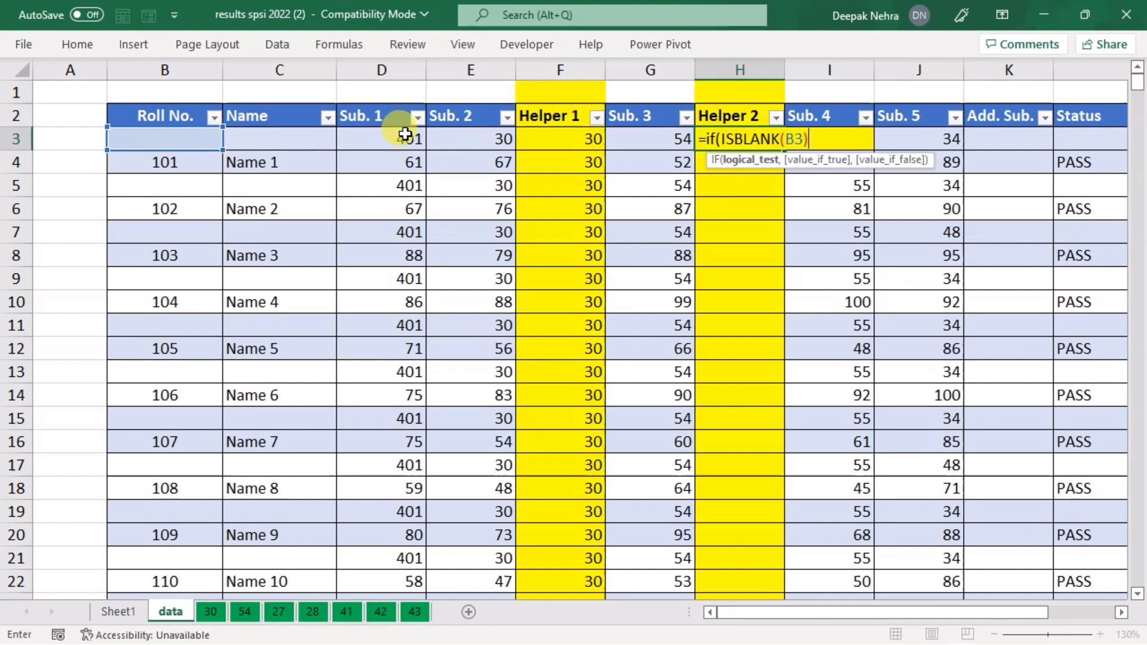
left_click(660, 139)
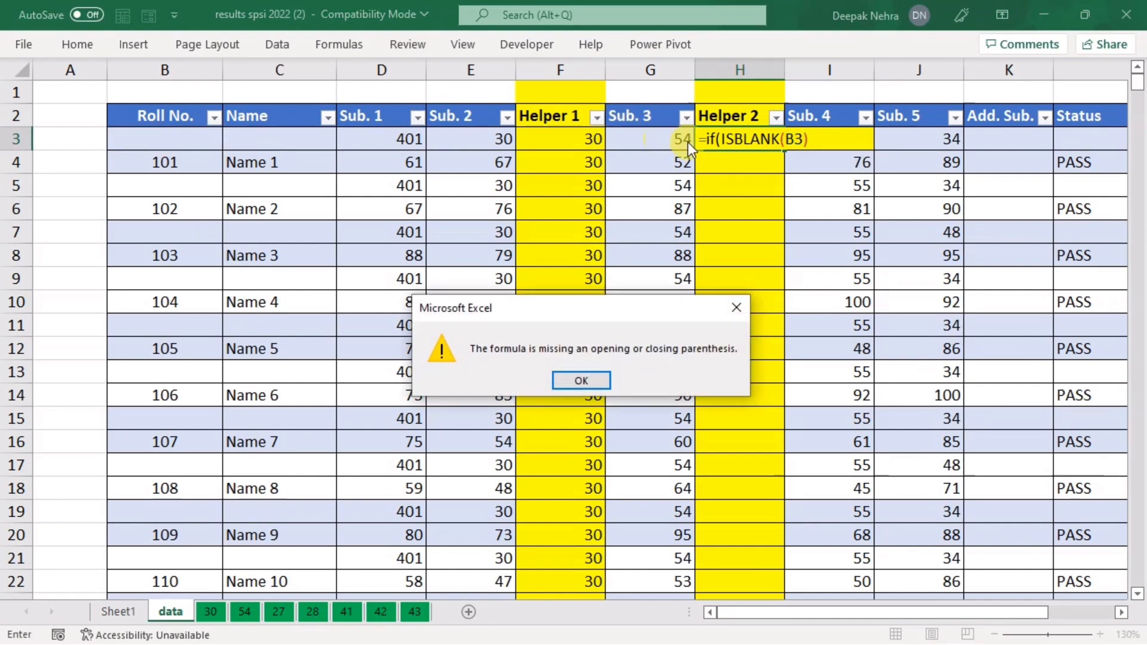
key("Return")
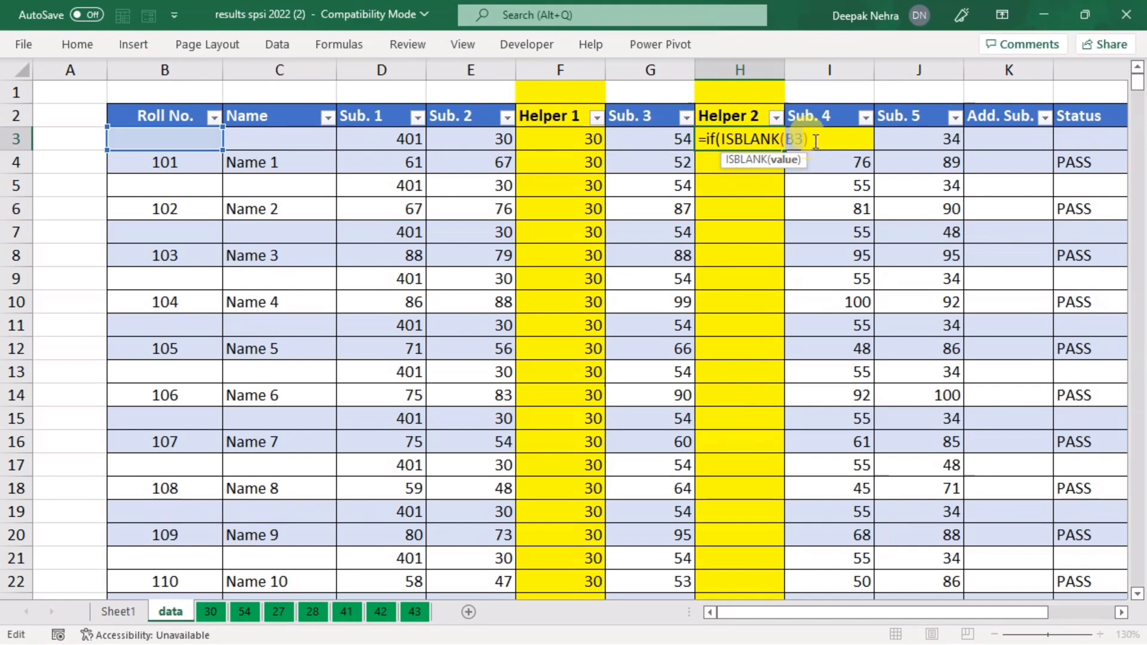
Step: Finish H3 as =IF(ISBLANK(B3),G3,G2) so it returns 54
left_click(816, 141)
type(",")
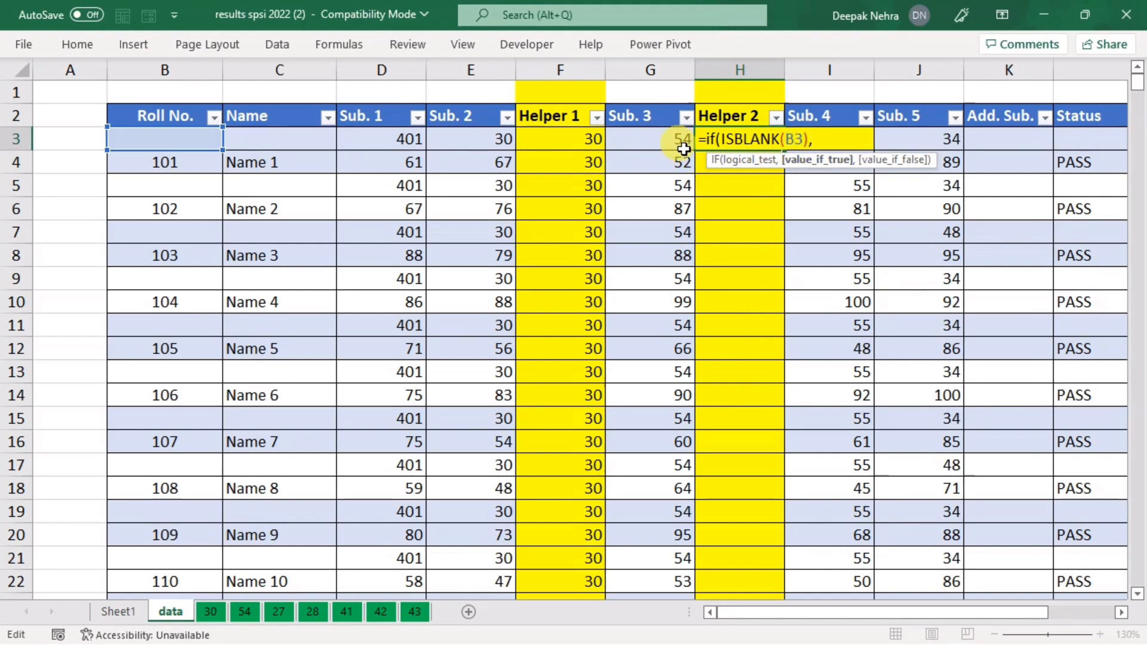
left_click(644, 145)
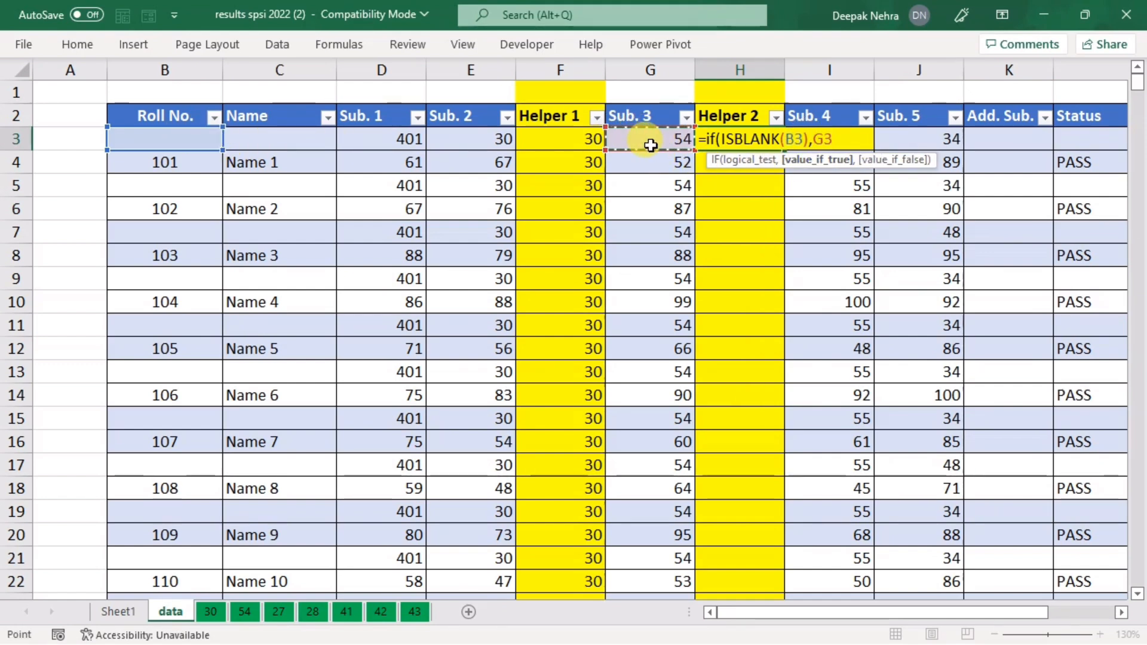
type(",")
left_click(643, 116)
type(")")
key("Return")
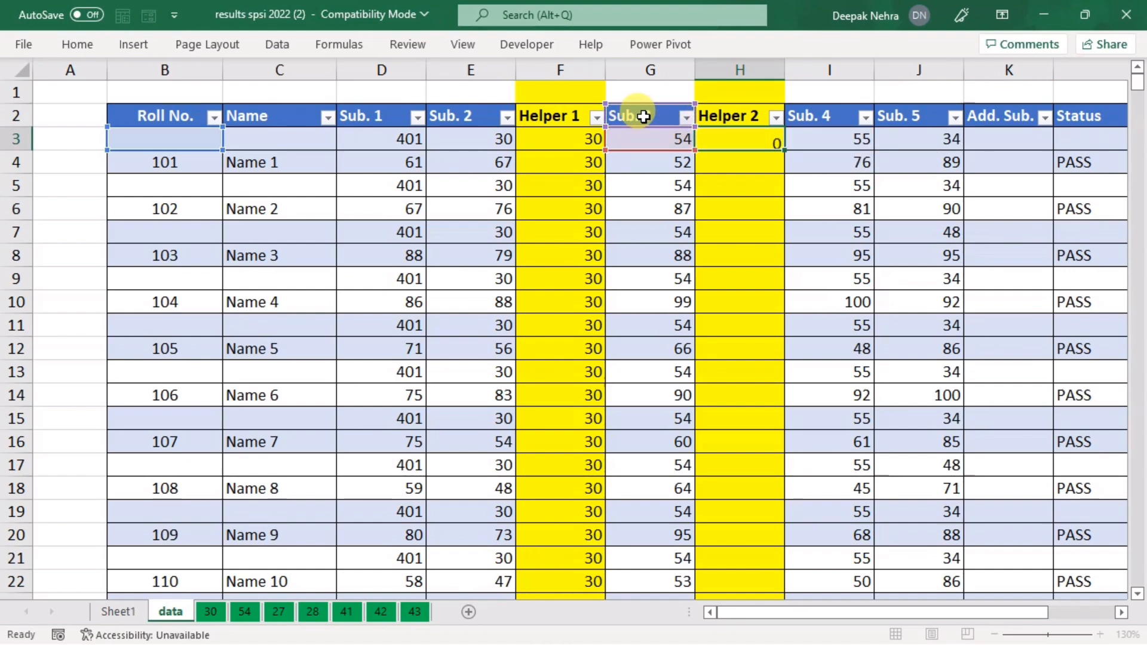
left_click(773, 148)
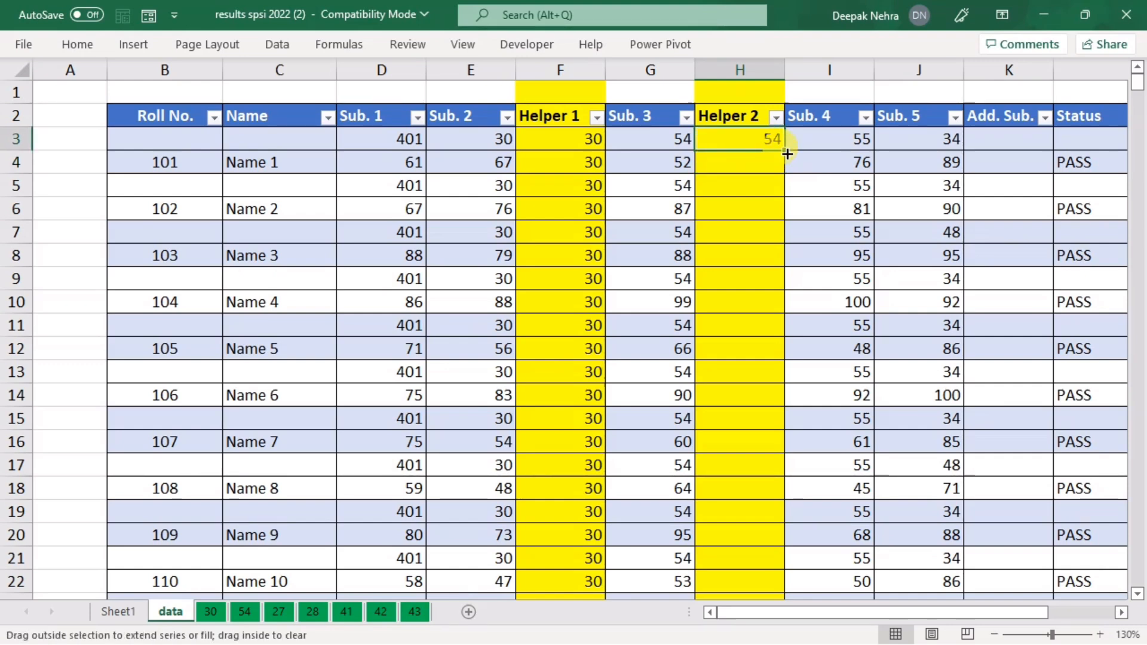
Step: Fill the Helper 2 formula down column H and check it shows 28 around row 115
double_click(787, 153)
scroll(755, 397, "down", 5)
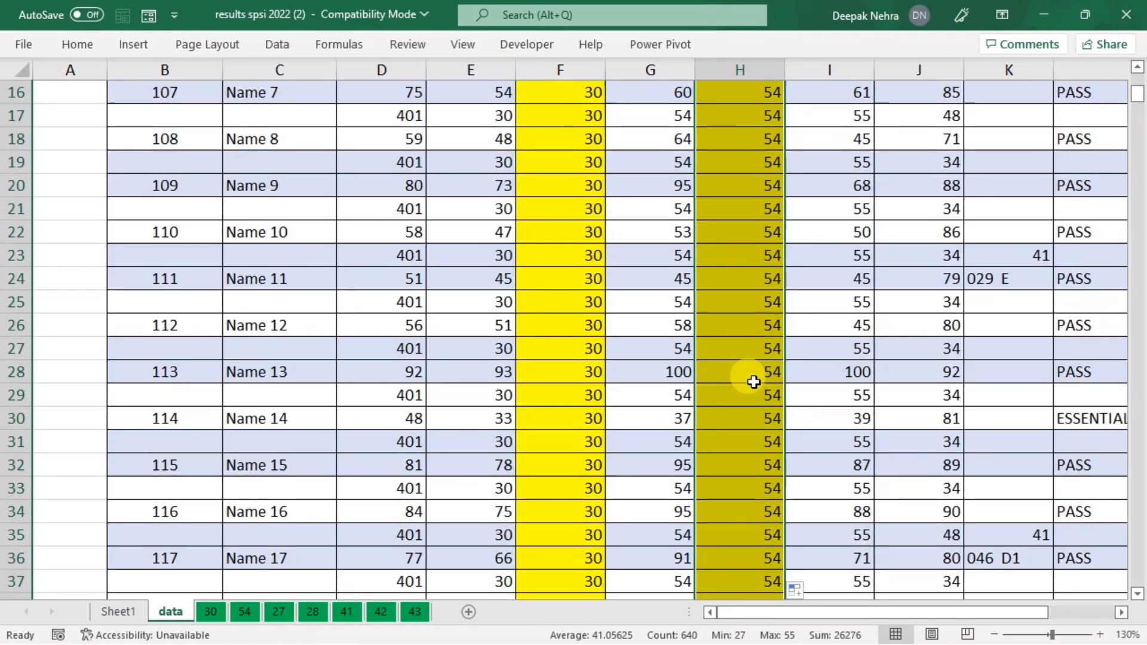
scroll(759, 376, "down", 20)
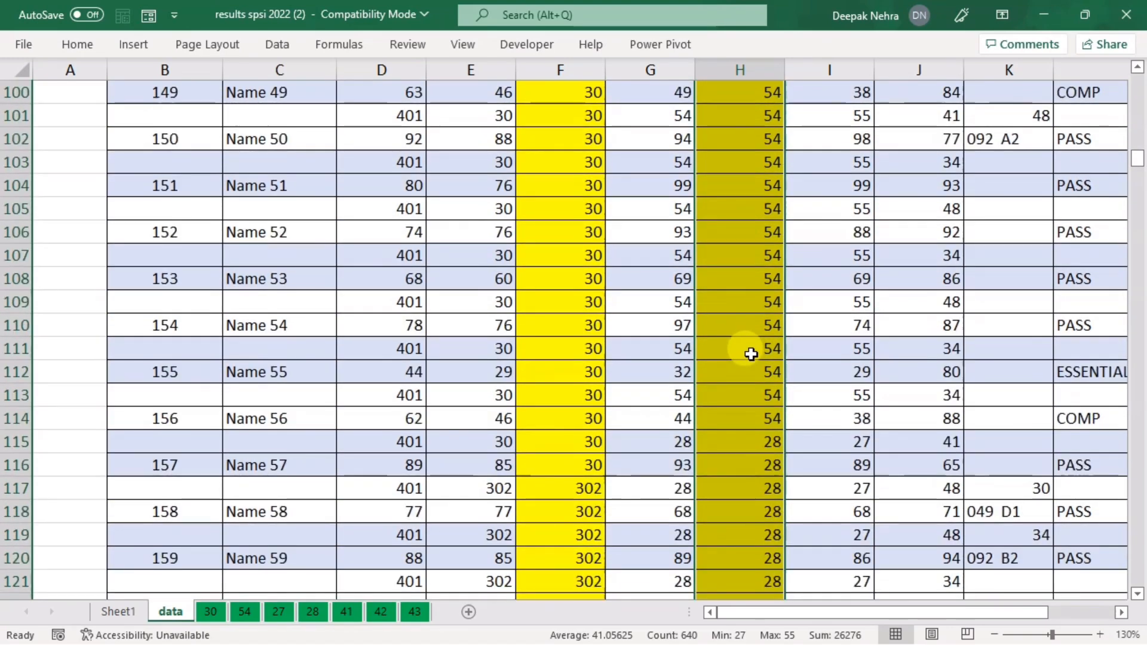
scroll(746, 357, "down", 2)
scroll(747, 357, "up", 9)
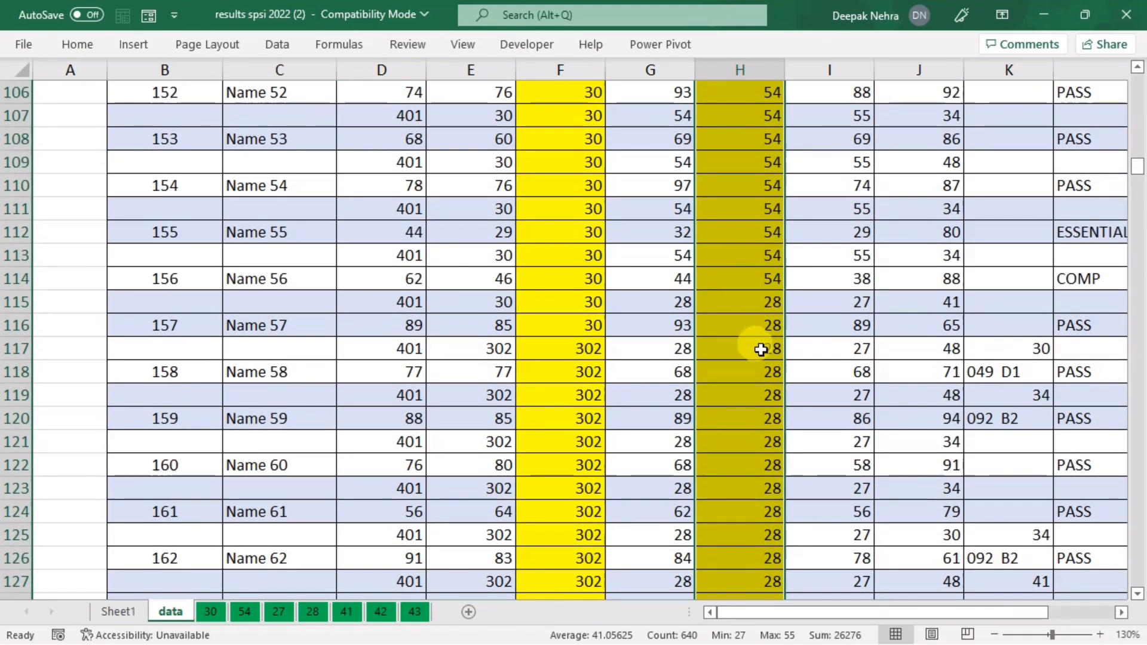
left_click(669, 301)
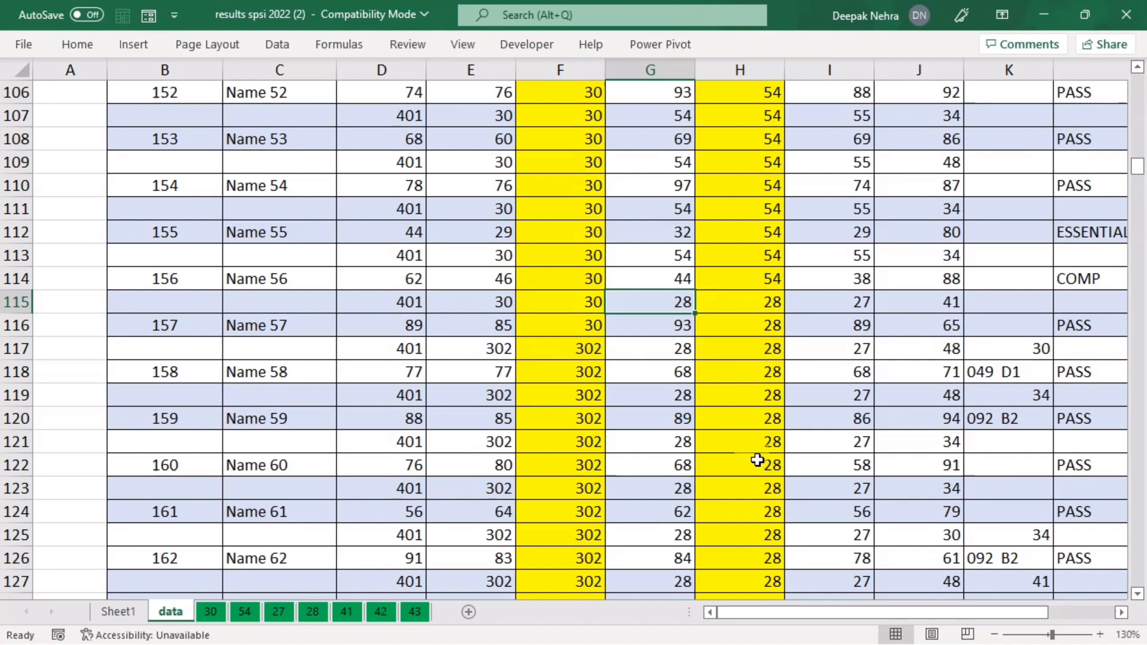
scroll(1130, 293, "up", 4)
left_click_drag(1137, 158, 1142, 41)
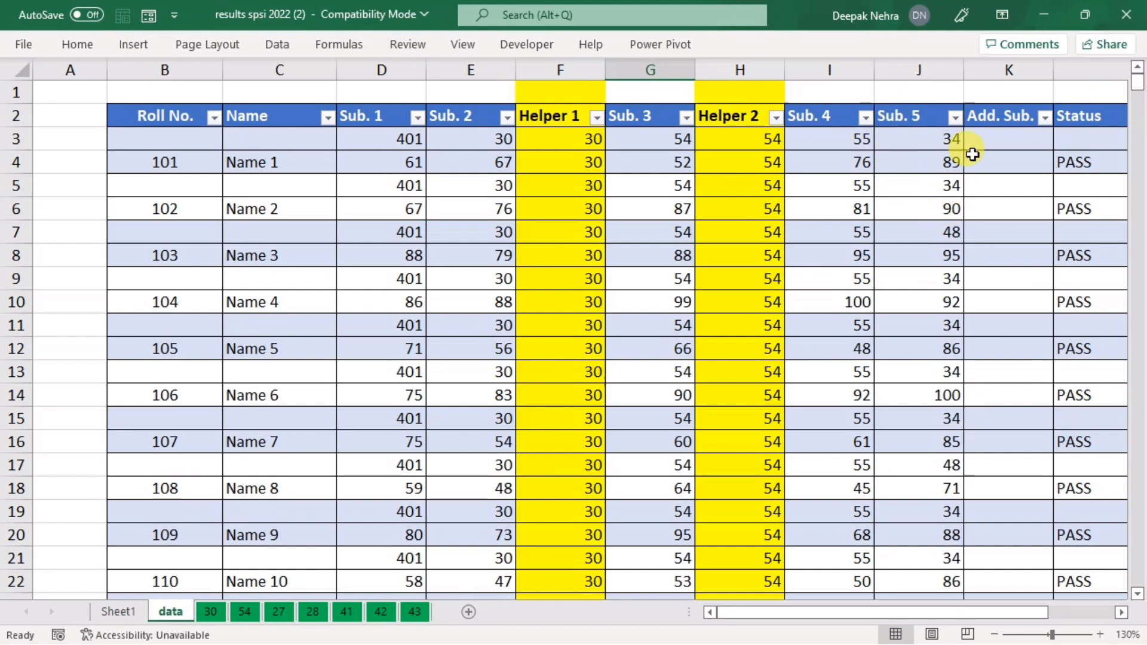
Step: Insert column J before Sub. 5, give it the helper header, and start =IF(ISBLANK(B3) there
left_click(895, 75)
right_click(896, 75)
left_click(933, 224)
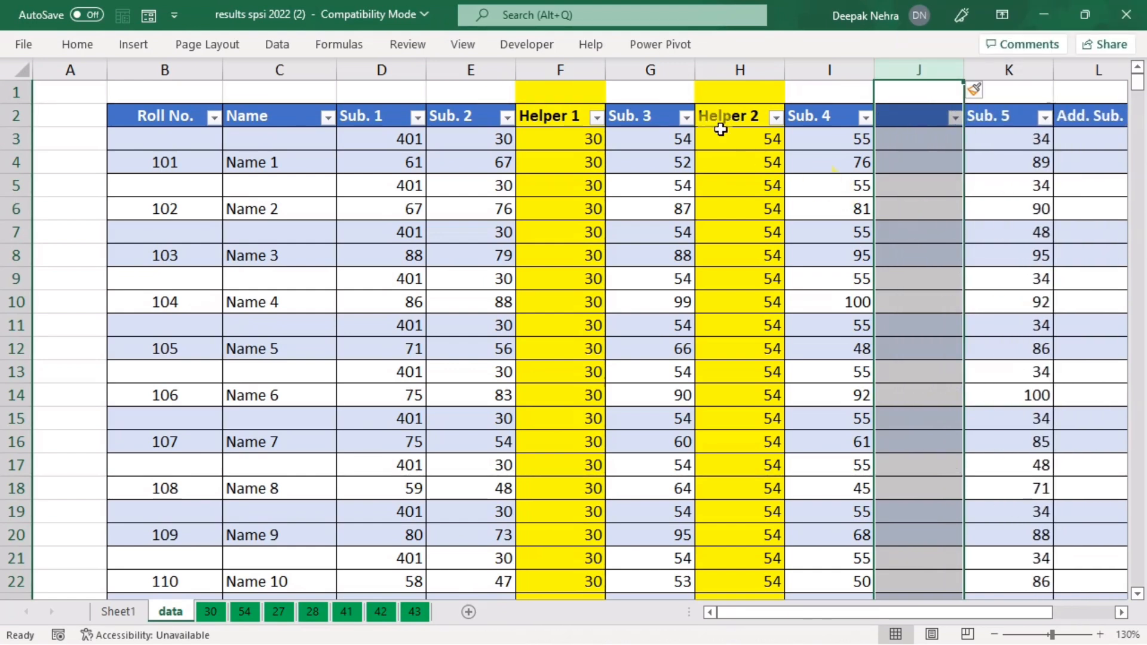
left_click(711, 115)
key("ctrl+c")
left_click(908, 115)
key("ctrl+v")
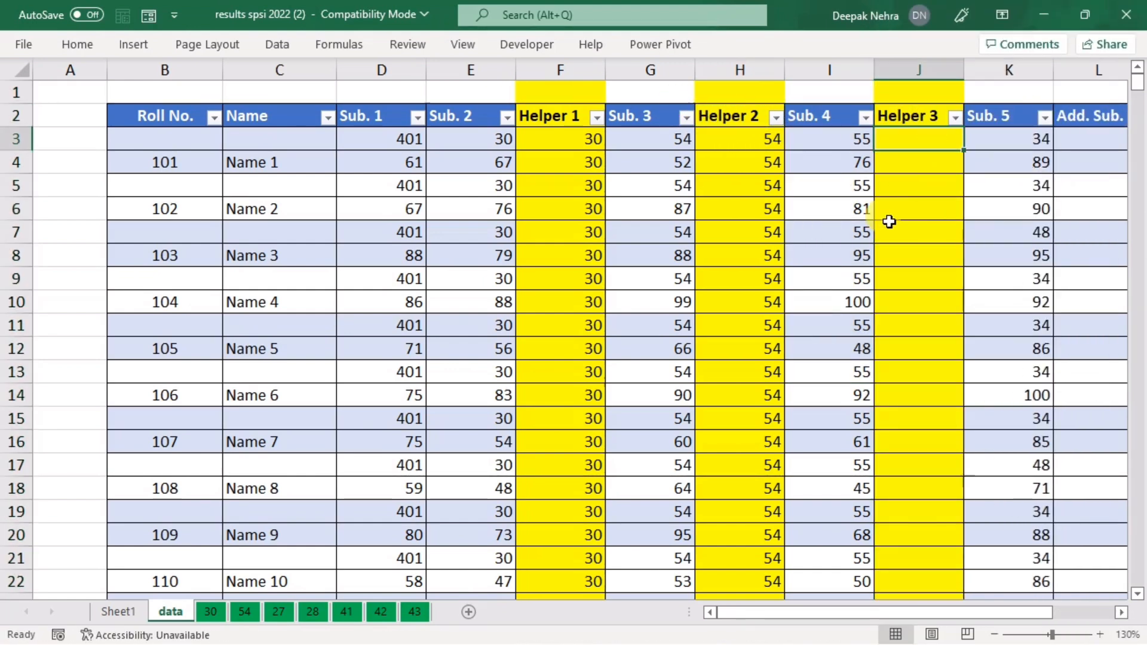
type("=IF(ISBLANK(B3")
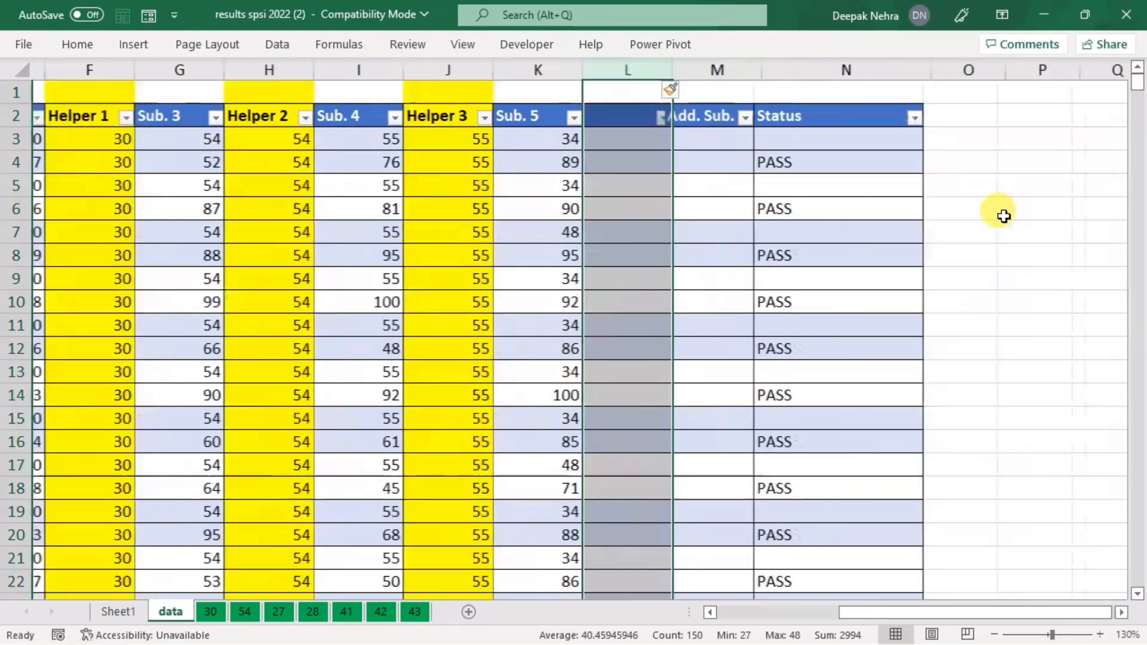
Step: Copy the helper header into L2 as Helper 4 and start its IF(ISBLANK formula
left_click(448, 115)
key("ctrl+c")
left_click(623, 117)
key("ctrl+v")
type("4=if(ISBLANK(")
Step: Complete =IF(ISBLANK(B3),K3,K2) in L3 and fill it down column L
left_click(102, 140)
type("),")
left_click(935, 140)
type(",")
left_click(927, 118)
type(")")
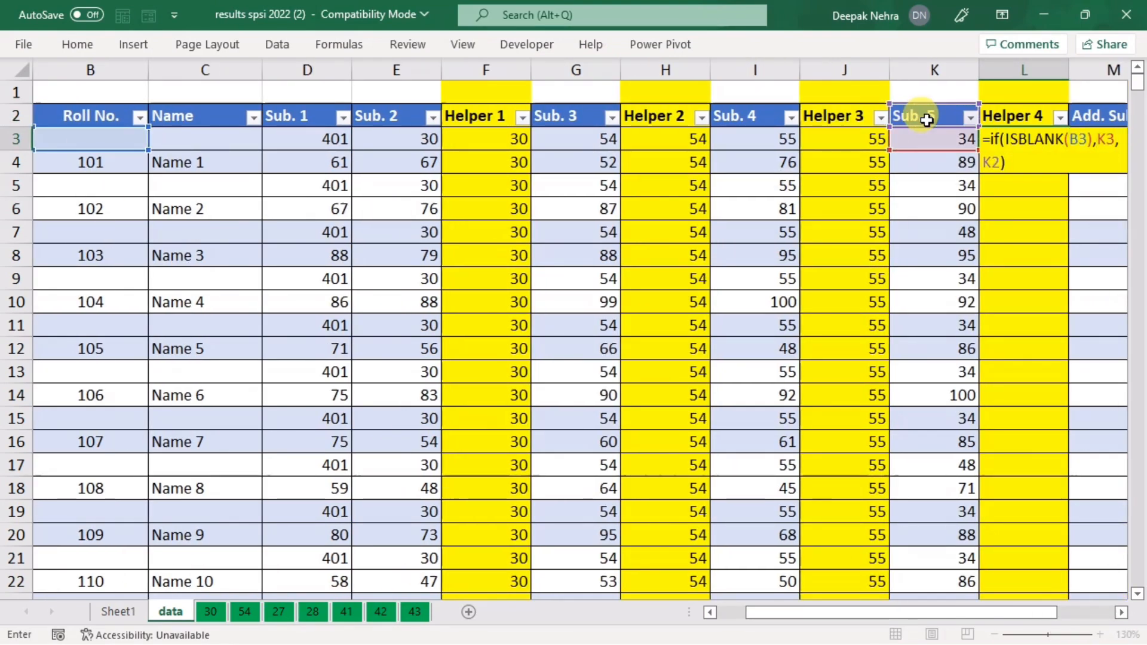
key("Return")
left_click(1024, 140)
double_click(1069, 150)
left_click_drag(785, 619, 844, 611)
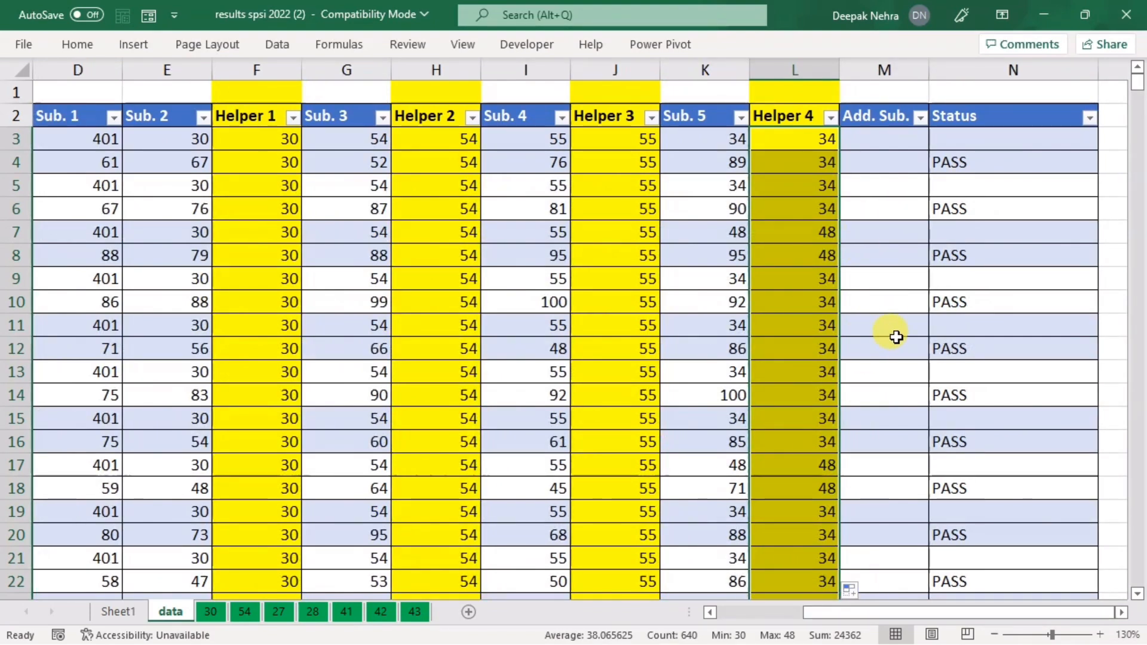
Step: Insert a blank column N before Status and fill it yellow
left_click(961, 67)
right_click(961, 67)
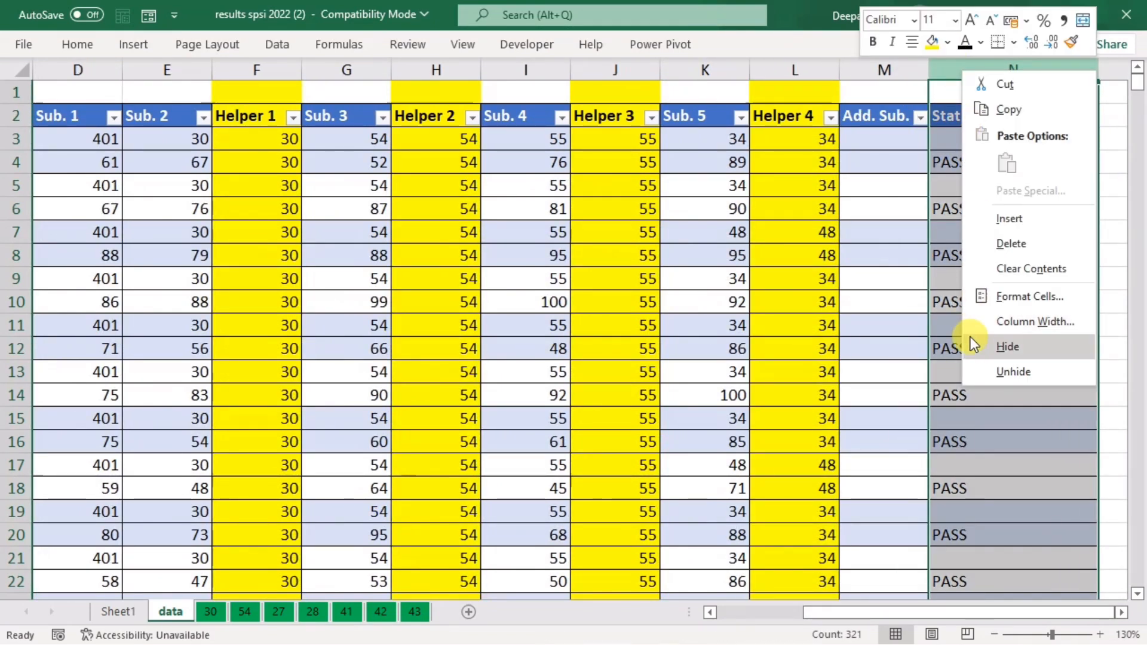
left_click(1015, 221)
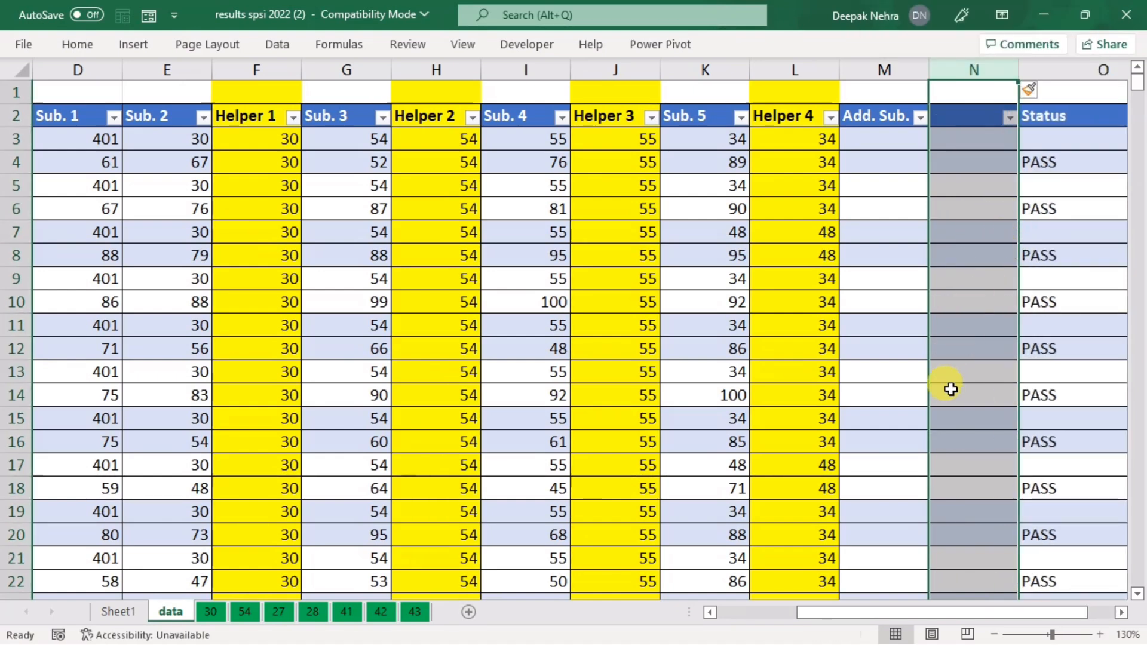
right_click(965, 133)
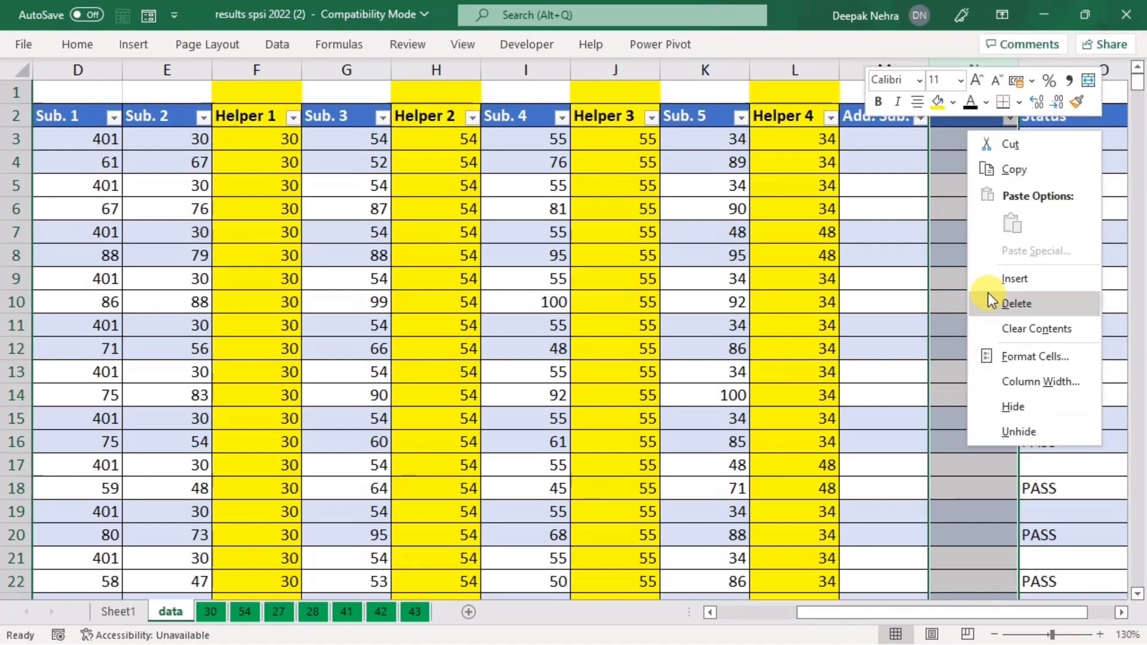
left_click(941, 110)
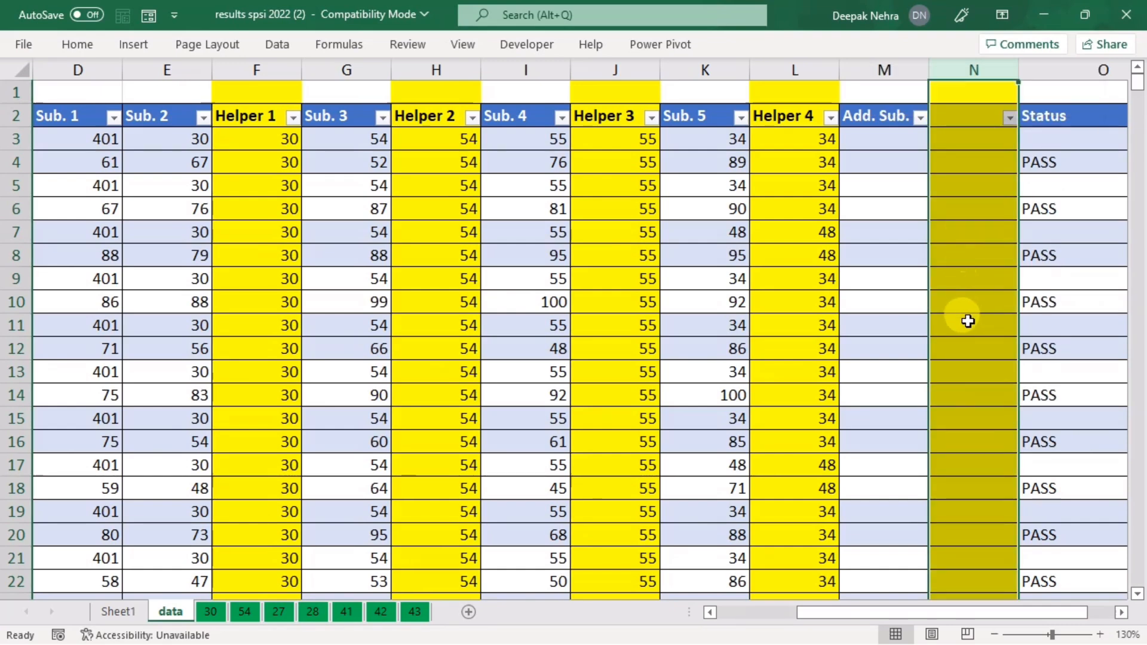
left_click(969, 325)
Step: Copy the Helper 4 header into N2 and rename it 'Helper 5'
left_click(784, 115)
key("ctrl+c")
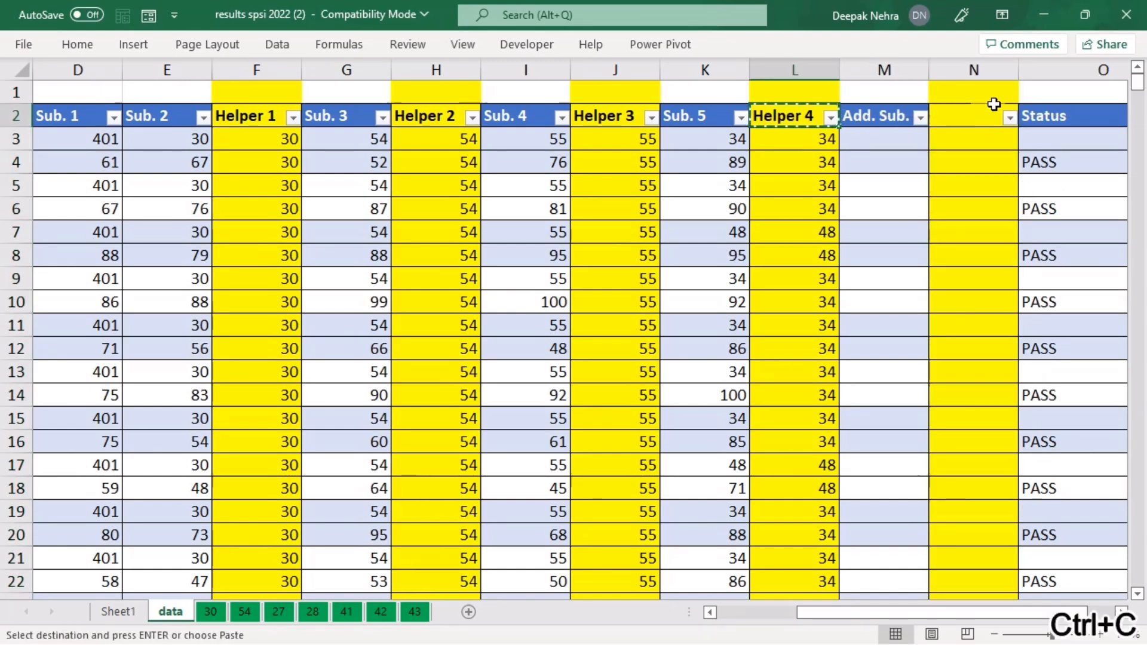
left_click(963, 116)
key("ctrl+v")
key("F2")
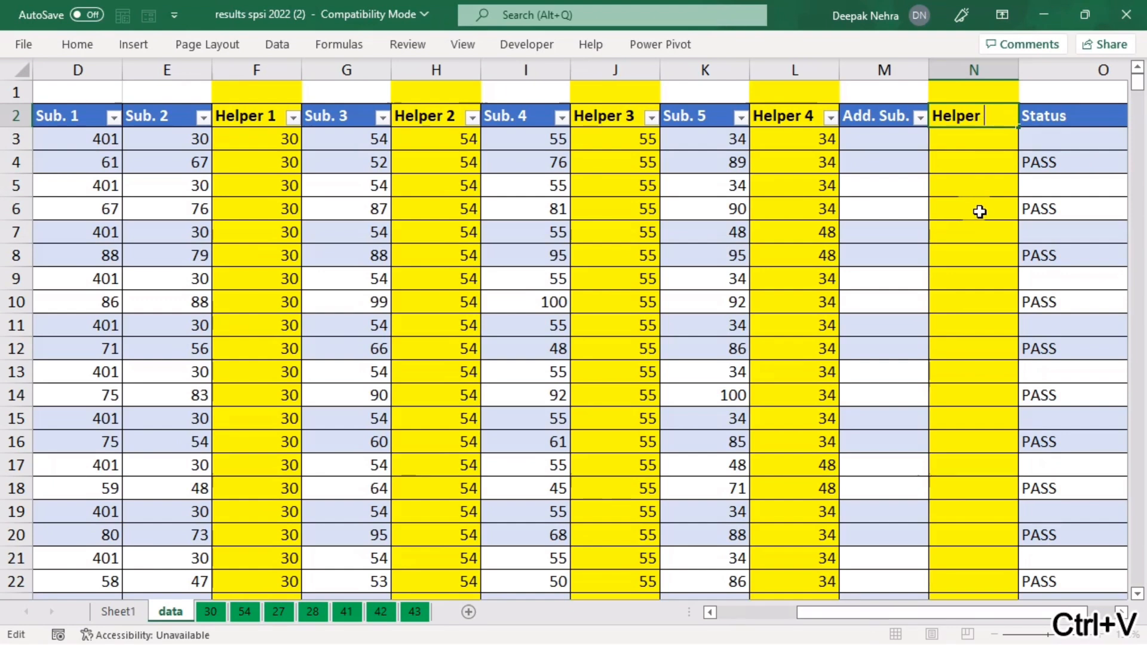
type("5")
key("Return")
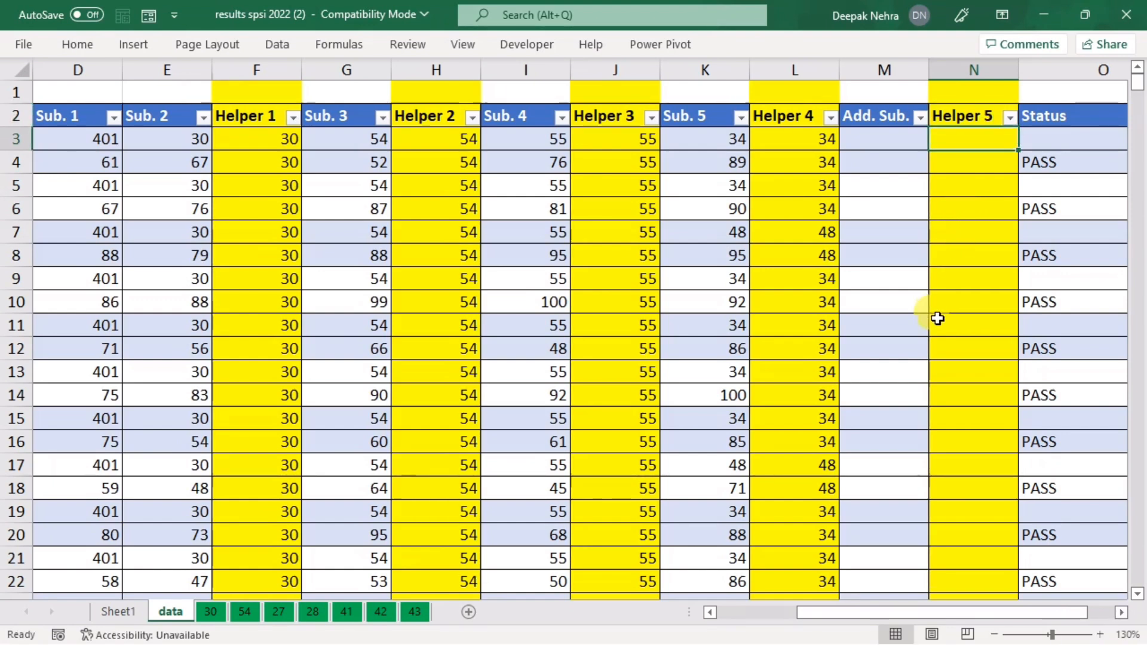
scroll(937, 318, "down", 3)
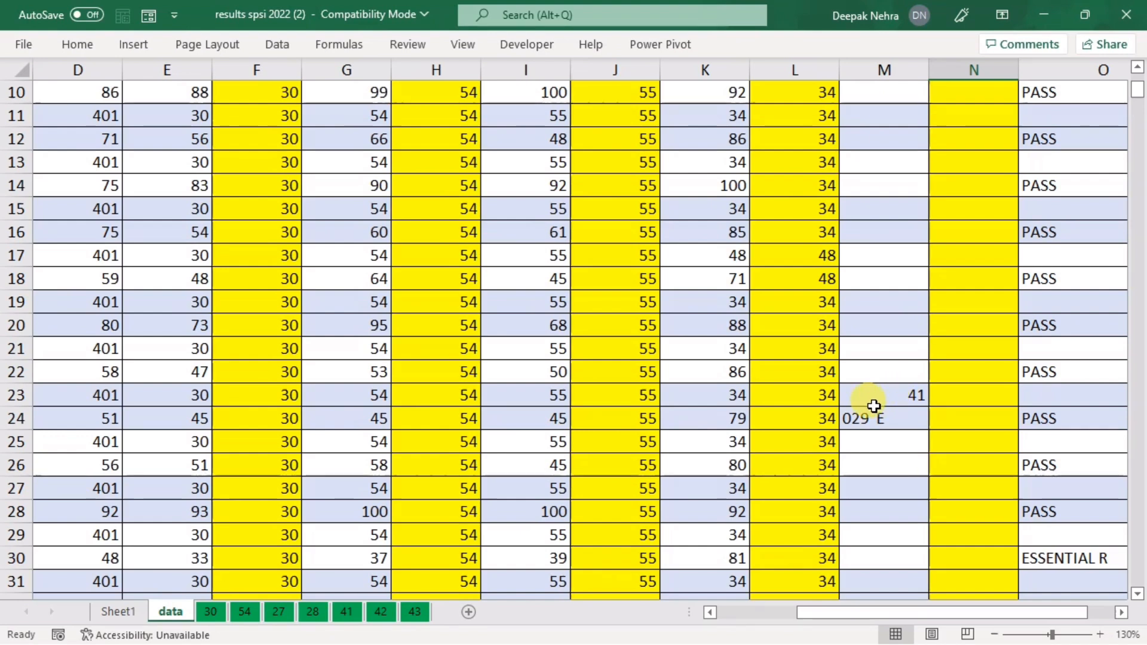
Step: Inspect the Add. Sub. values in rows 23–24 and settle on Helper 5 cell N23, abandoning a first =if attempt
left_click(914, 398)
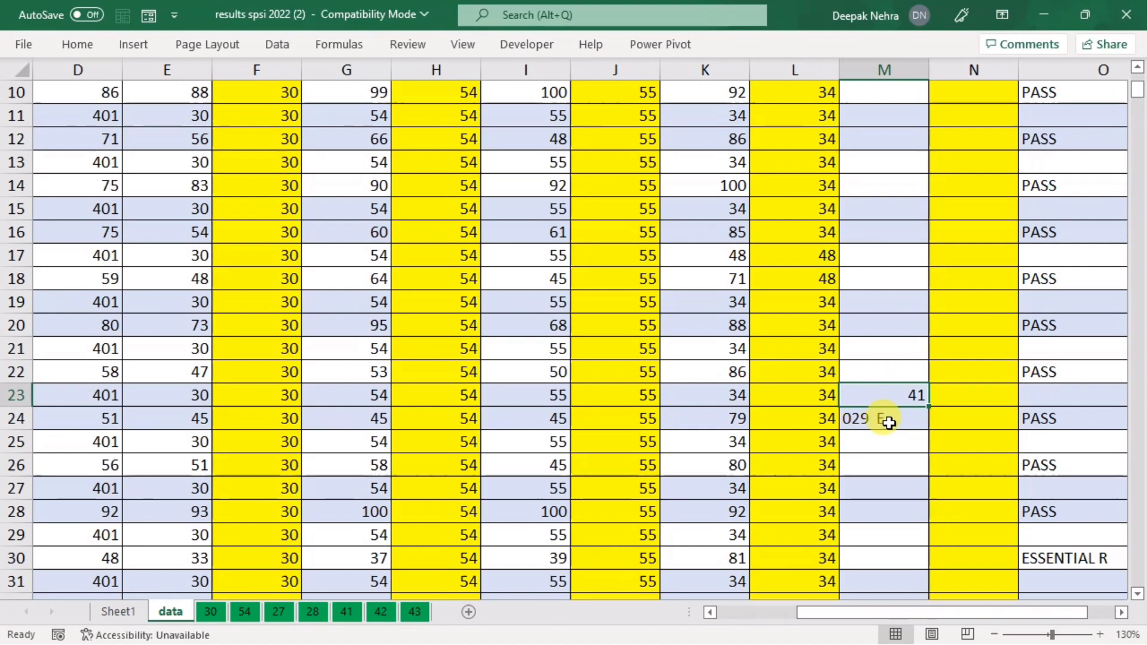
left_click(887, 417)
left_click(965, 396)
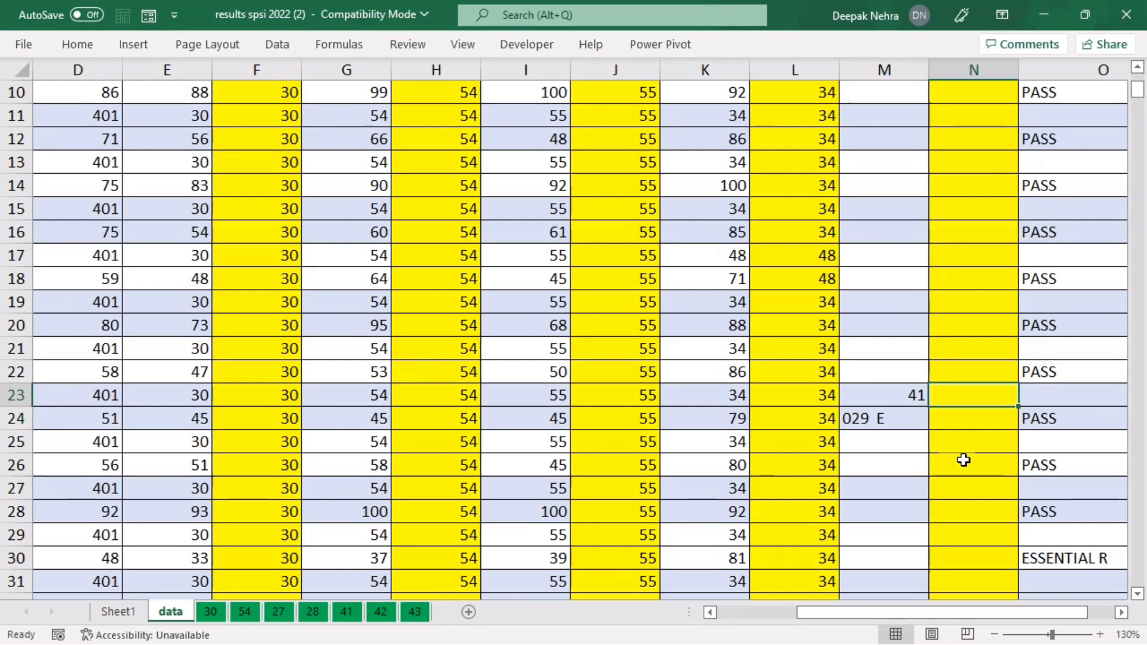
type("=if")
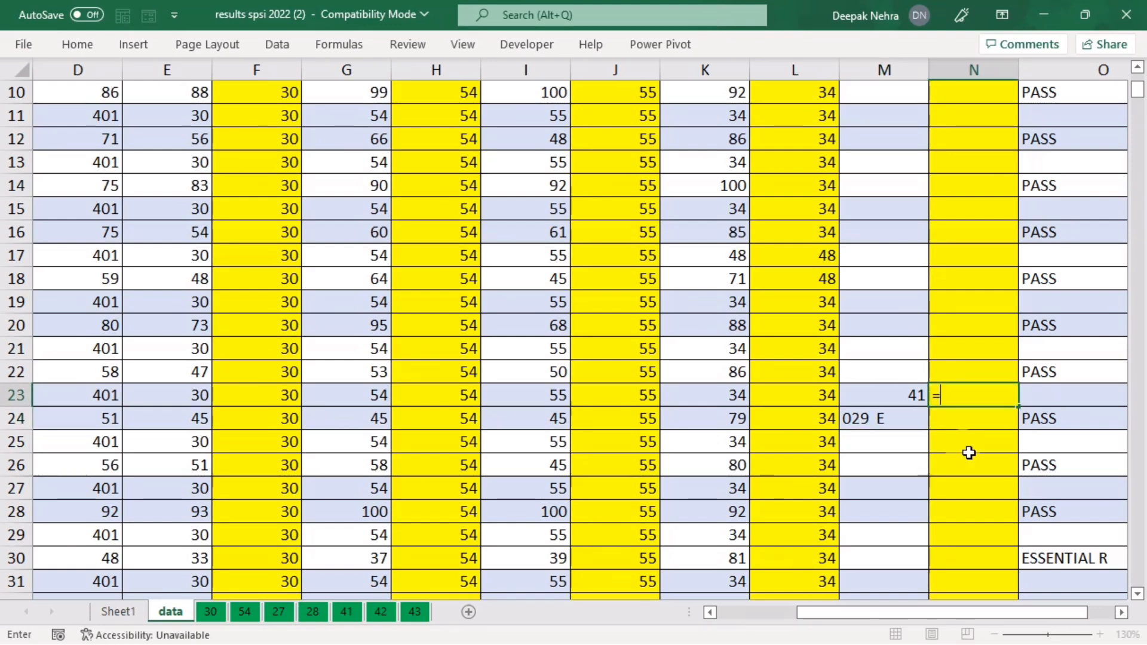
key("BackSpace")
key("BackSpace")
key("BackSpace")
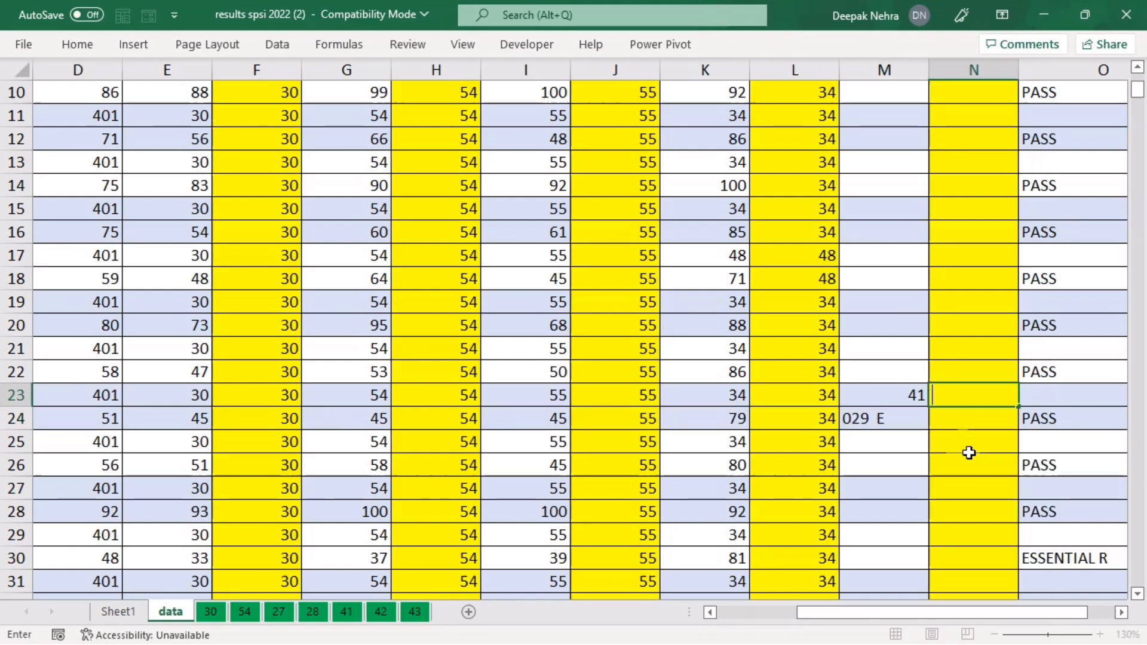
left_click(893, 393)
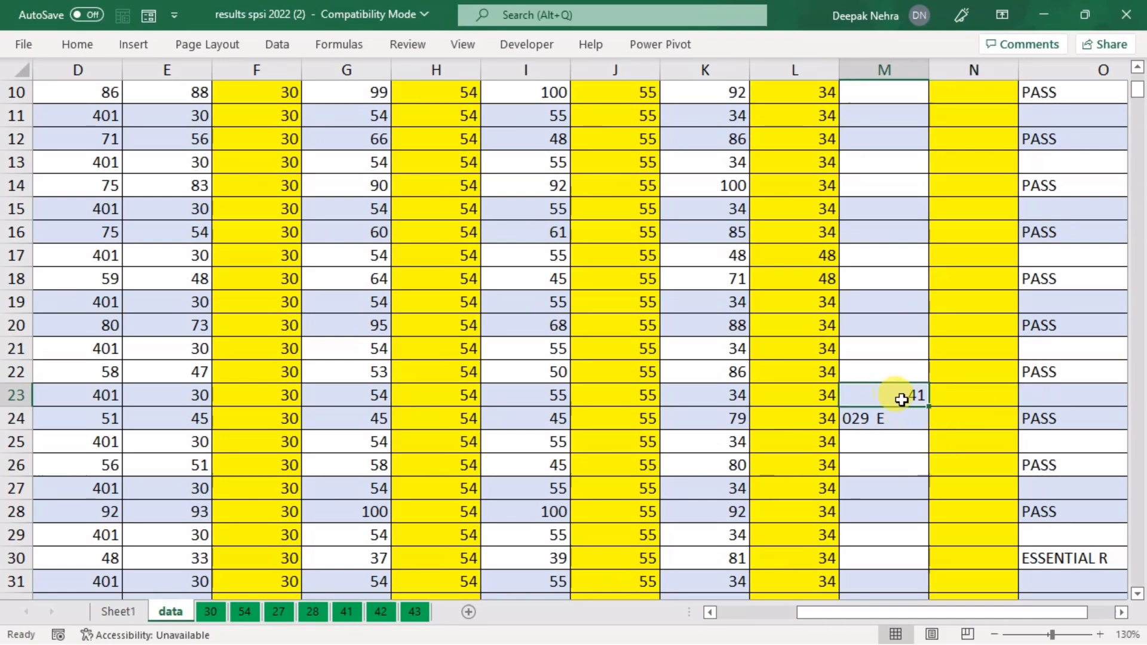
left_click(970, 400)
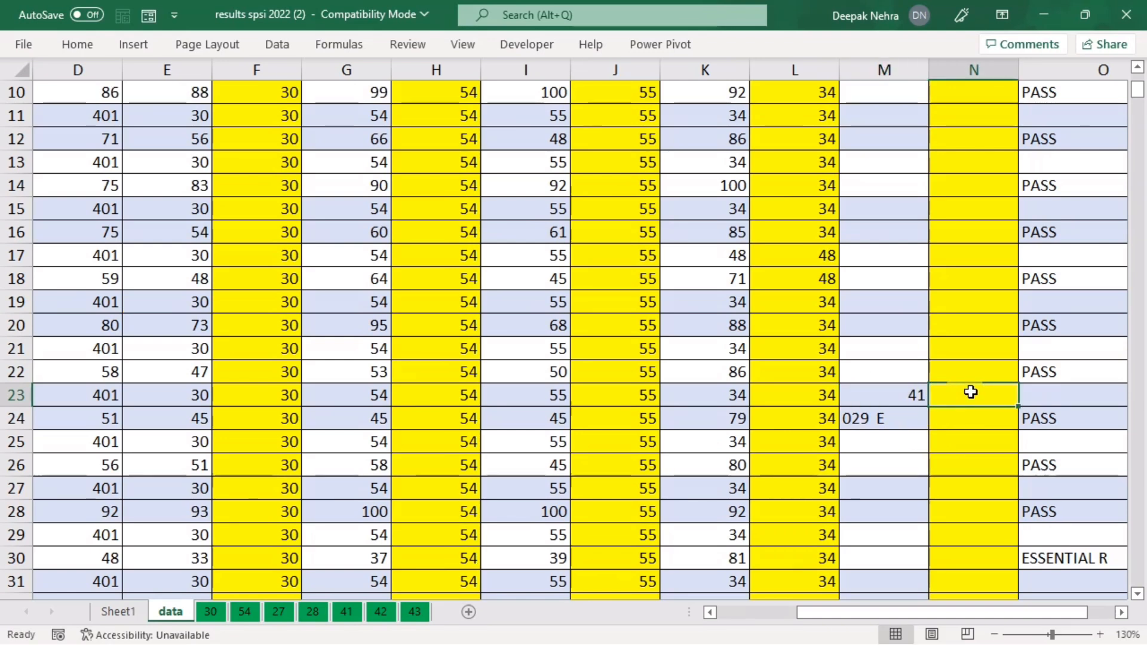
left_click(967, 422)
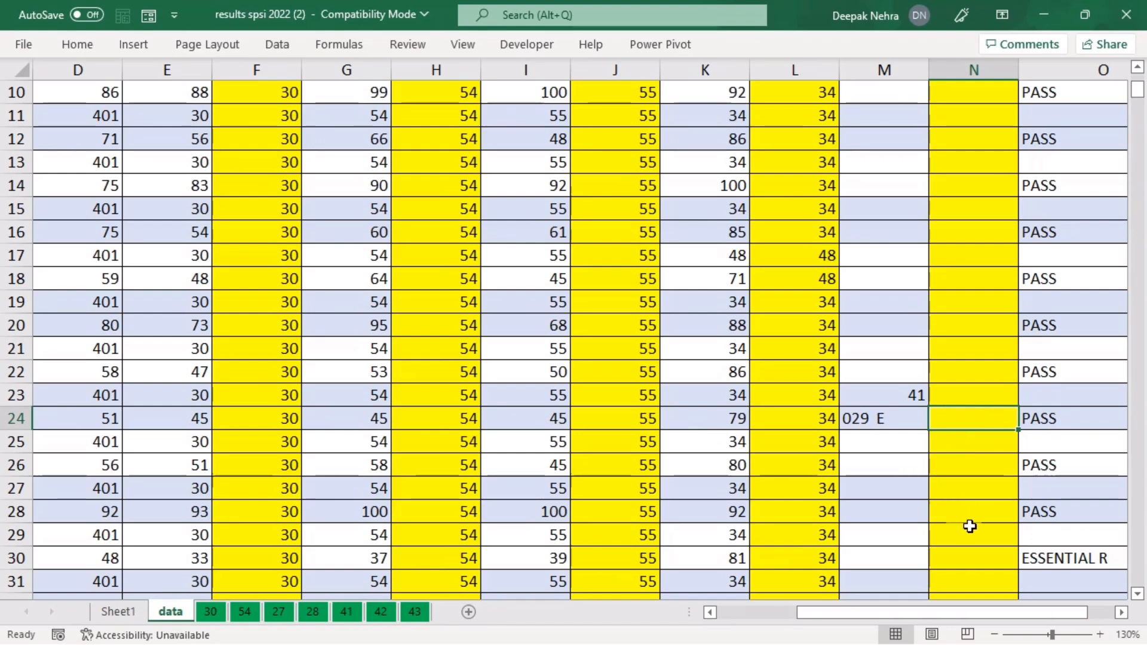
scroll(971, 512, "down", 11)
scroll(950, 484, "up", 5)
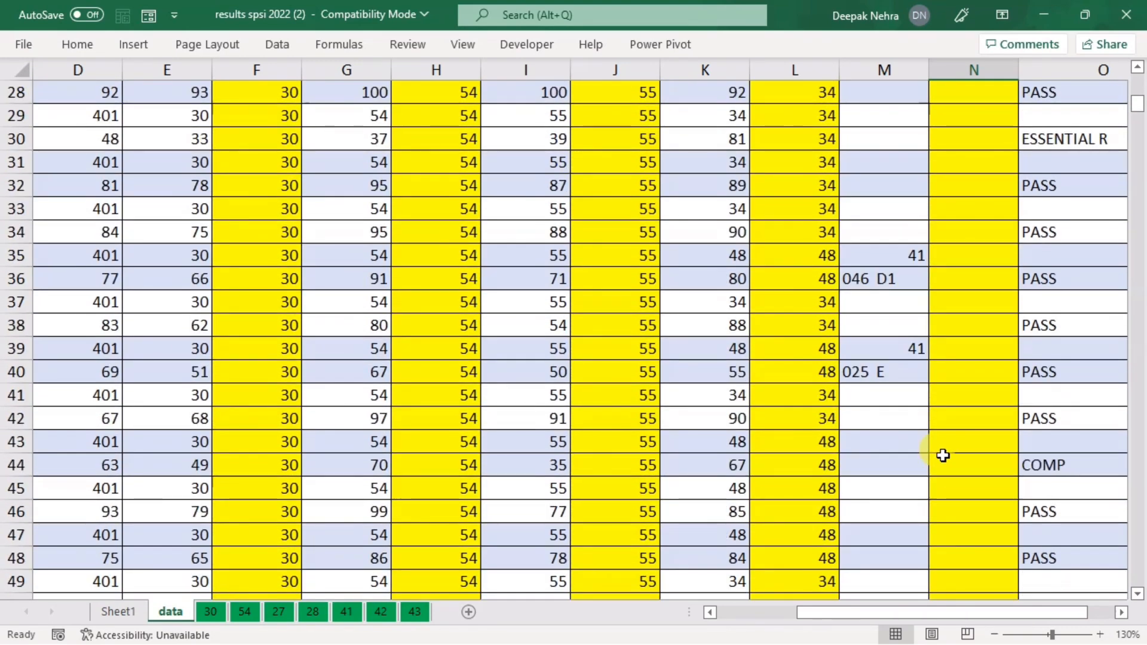
left_click(961, 371)
scroll(959, 383, "up", 9)
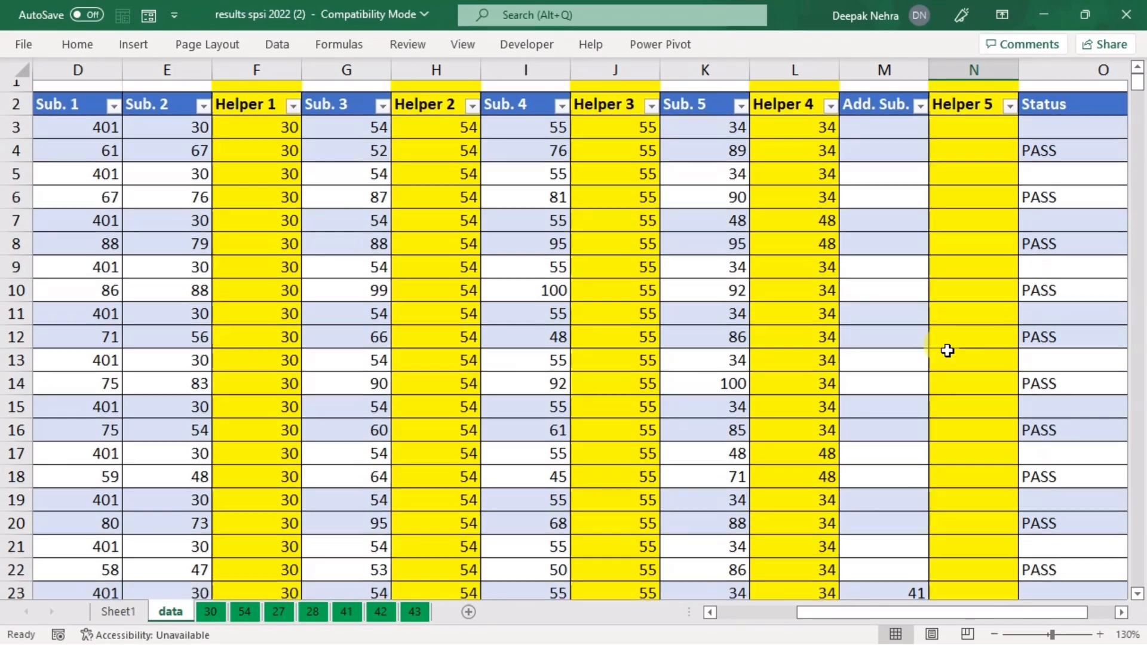
scroll(948, 351, "down", 3)
Step: Enter =IF(ISTEXT(M23),M22,M23) in N23 so it returns 41
left_click(965, 390)
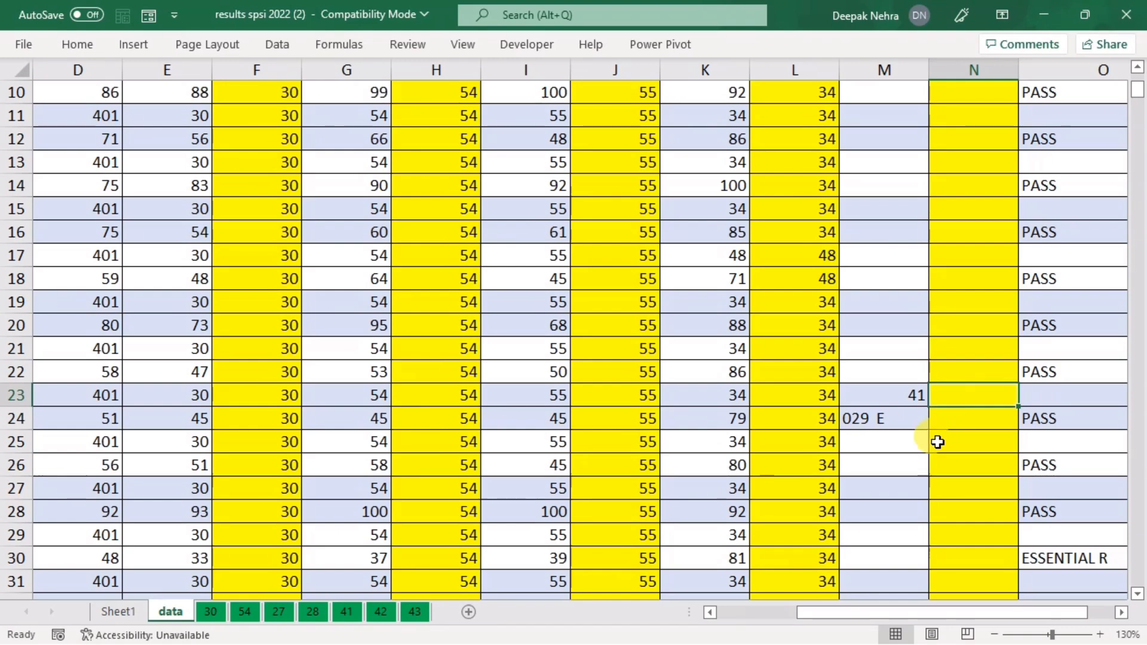
type("=if(")
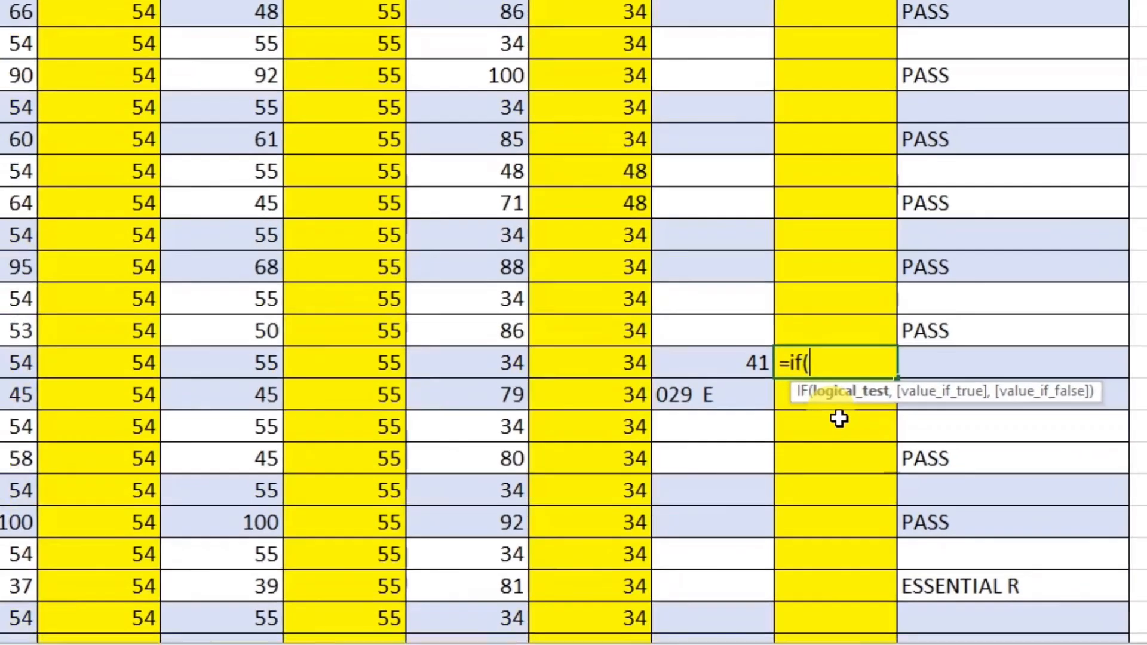
type("iste")
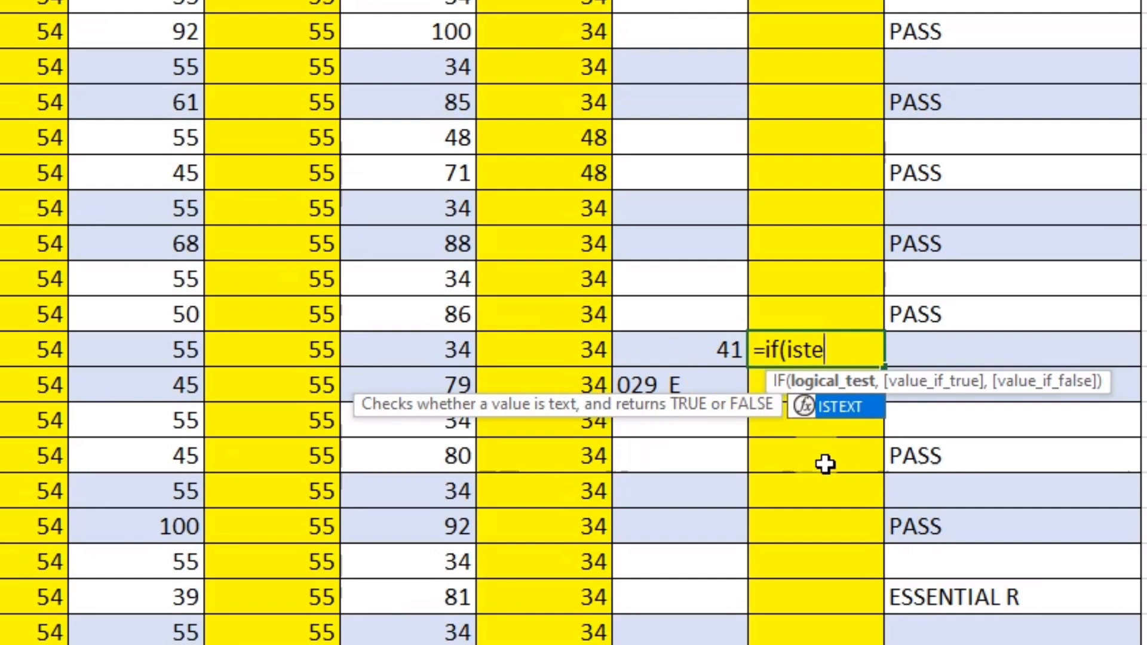
key("Tab")
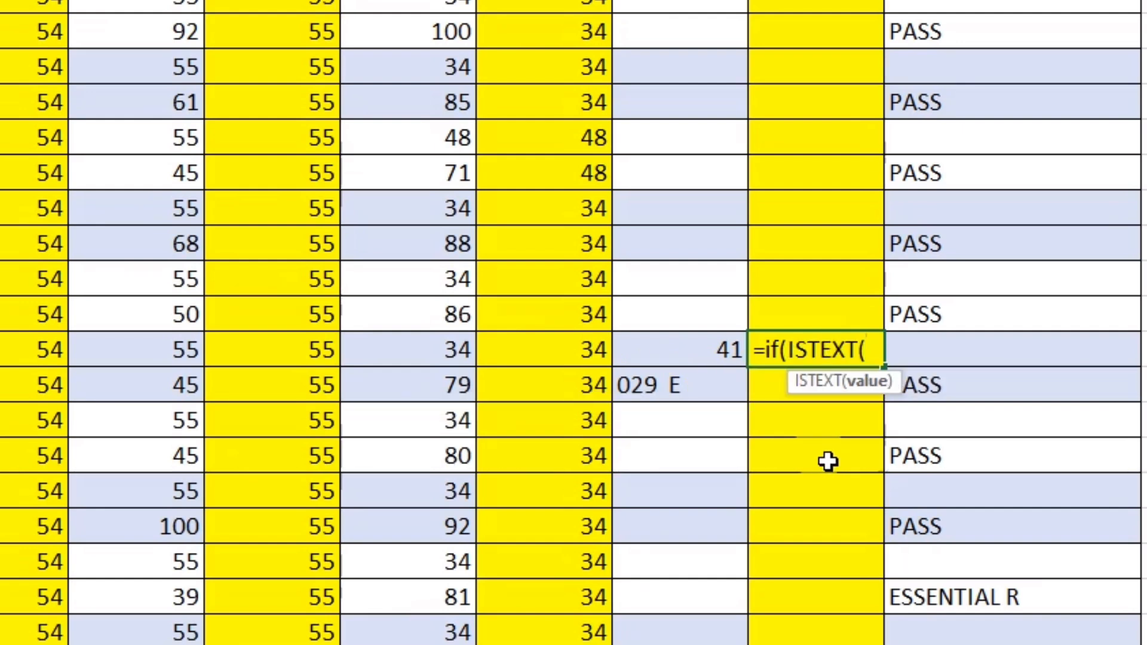
left_click(662, 348)
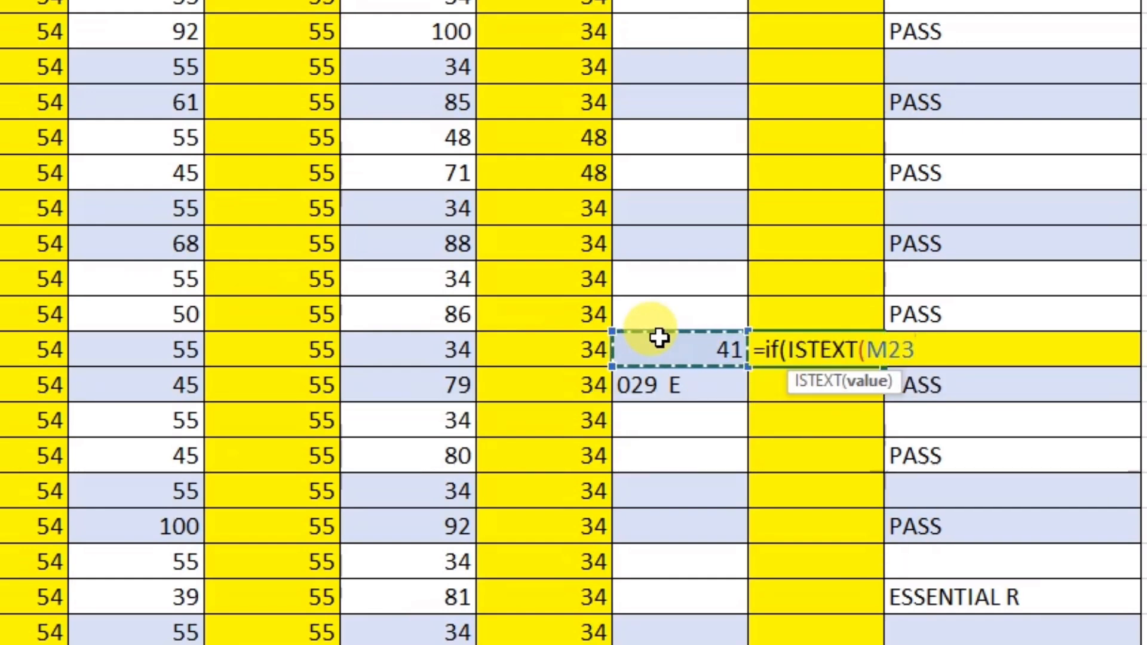
type(")")
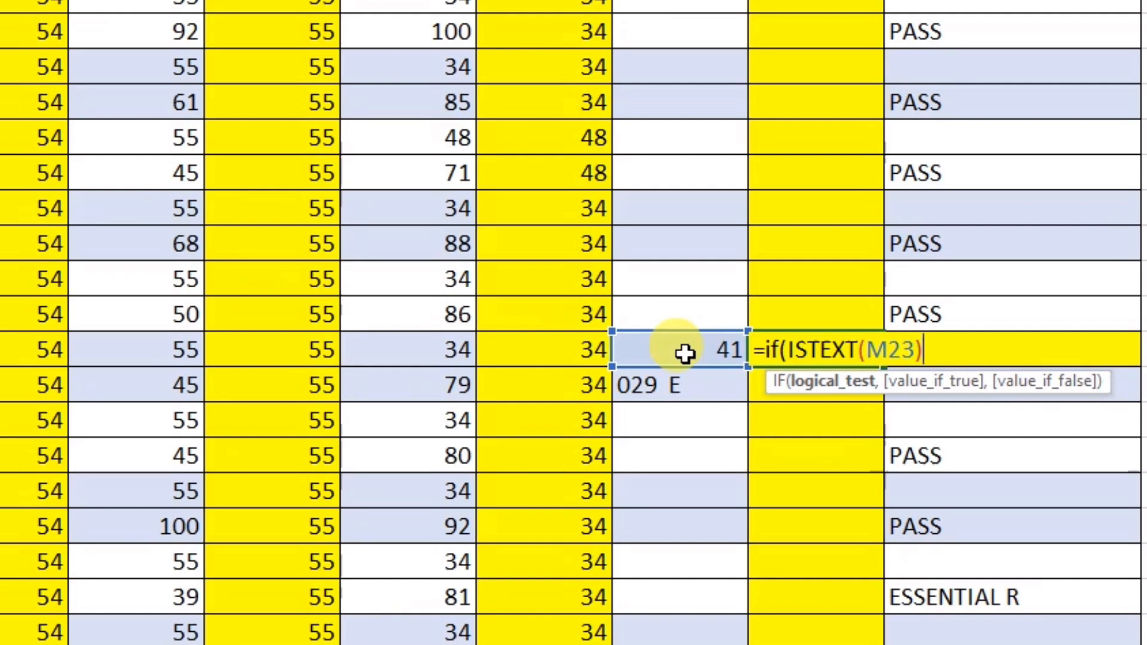
type(",")
left_click(681, 315)
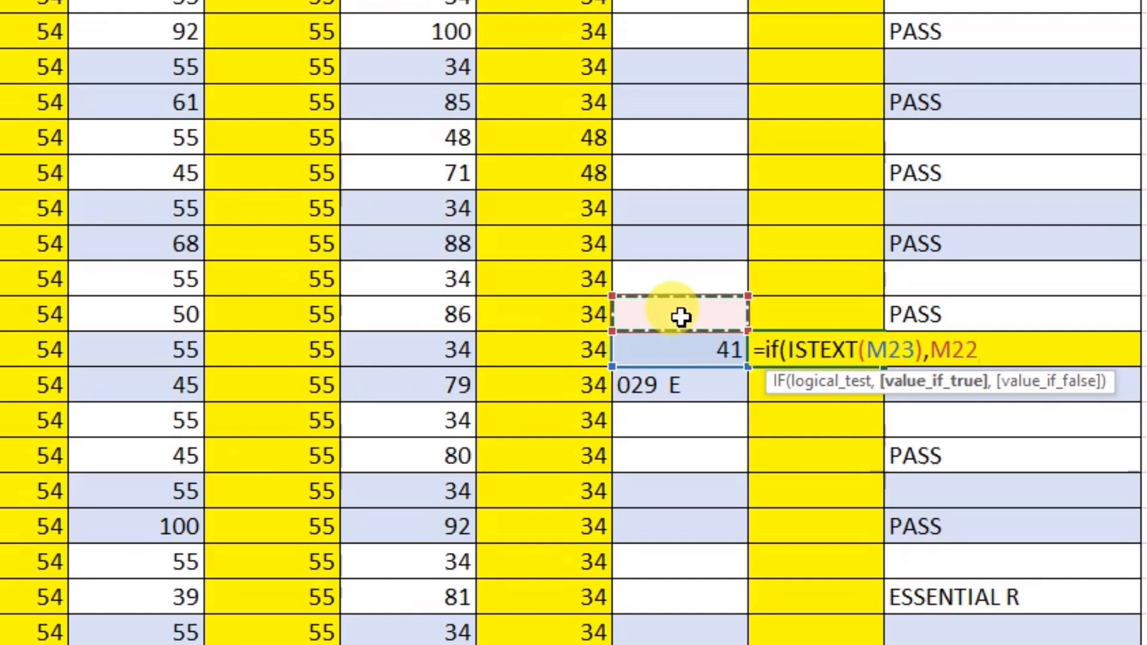
type(",")
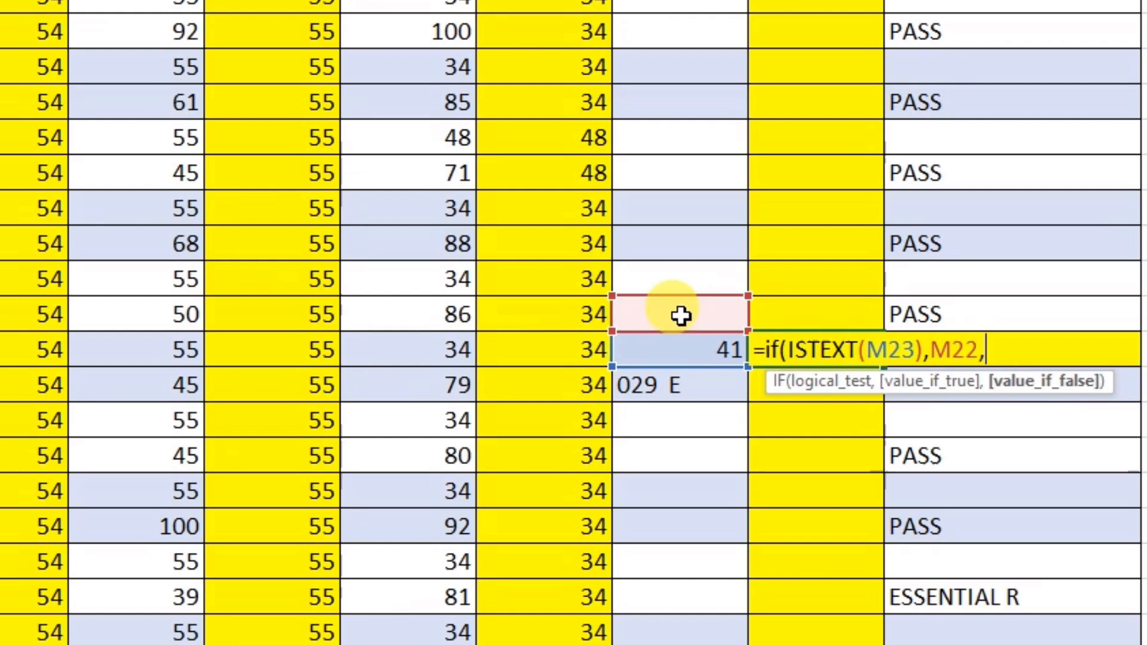
left_click(675, 349)
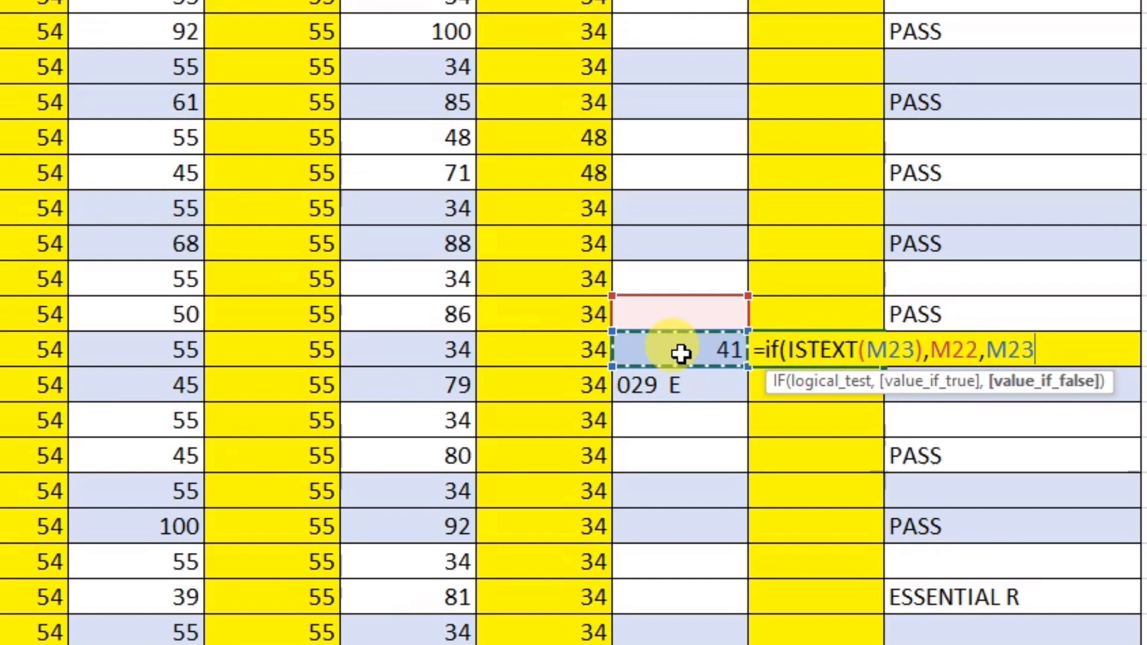
type(")")
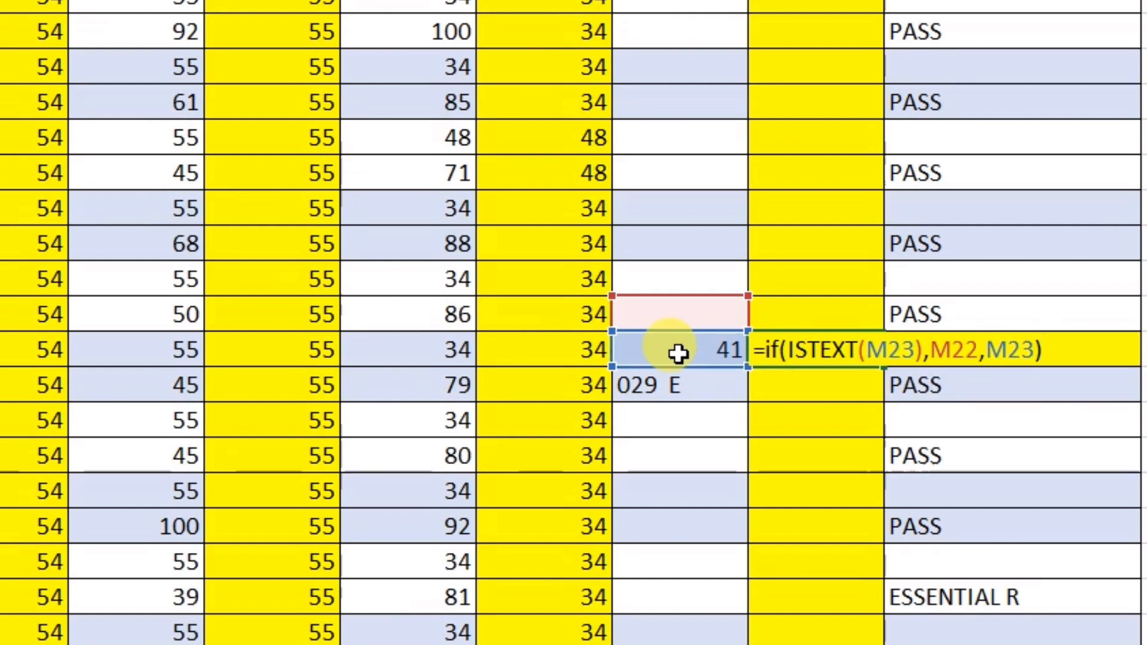
key("Return")
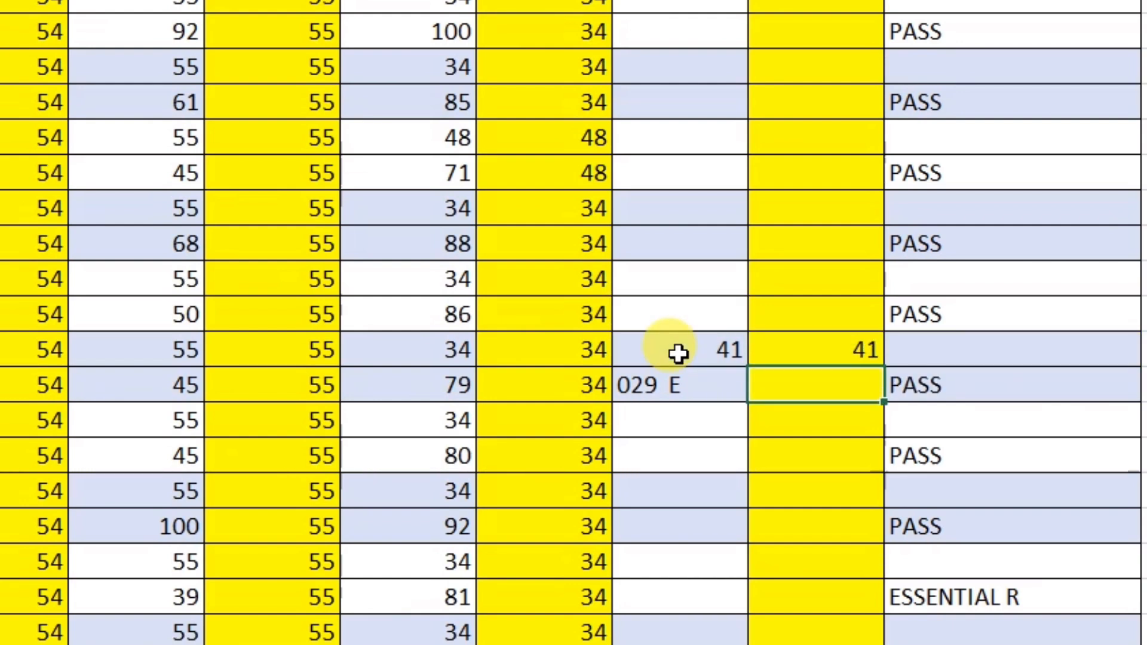
Step: Copy the N23 formula down a few rows and check the row 24 result
left_click(767, 349)
left_click_drag(883, 366, 876, 550)
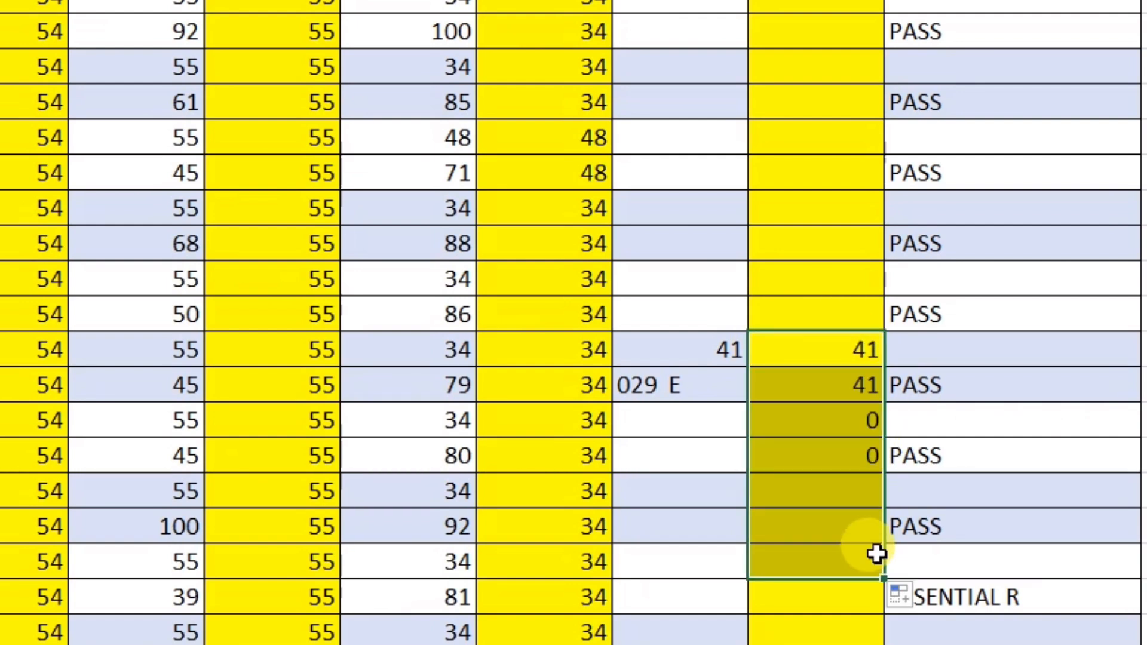
left_click(837, 386)
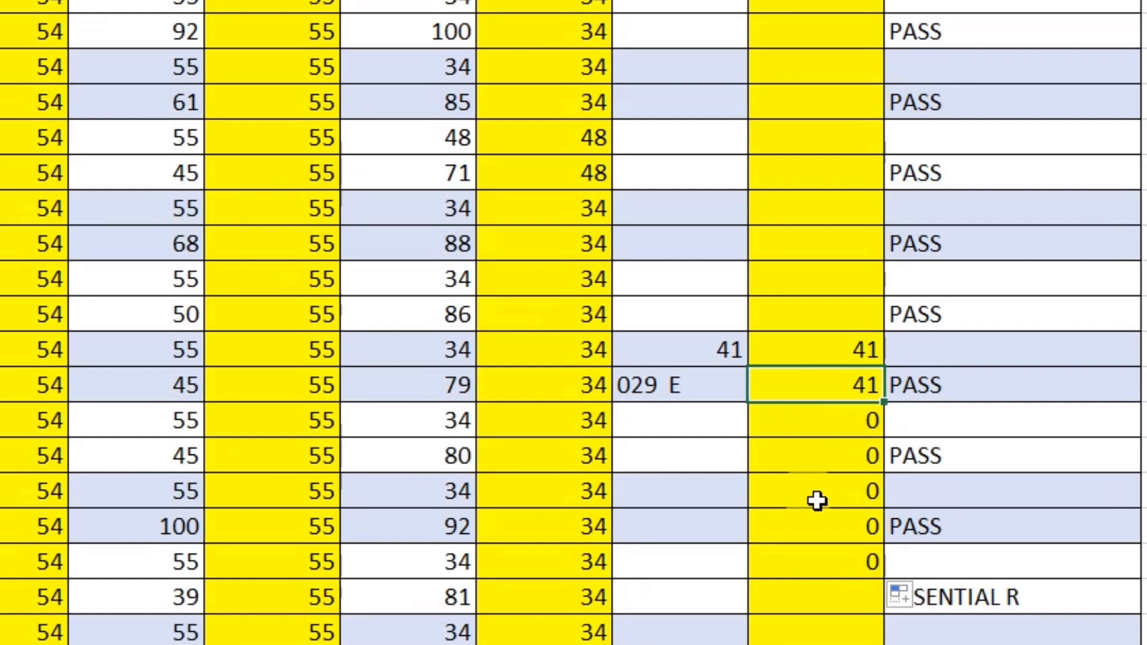
scroll(816, 501, "down", 2)
left_click(853, 352)
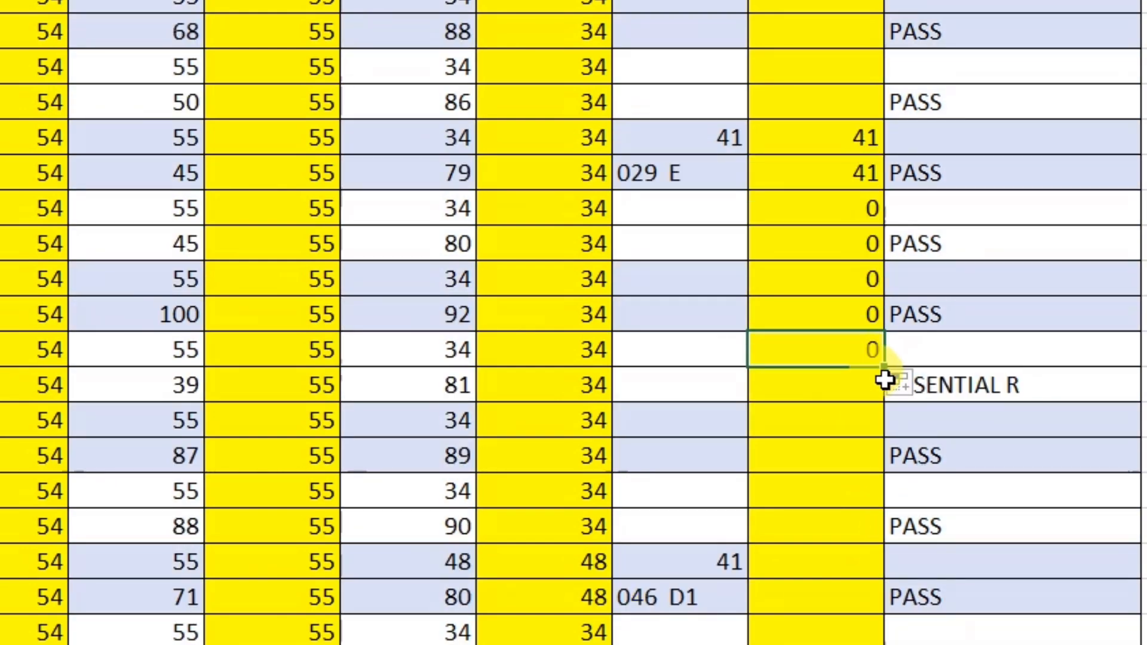
Step: Fill the Helper 5 formula down the whole column and check the row 40 values
double_click(884, 369)
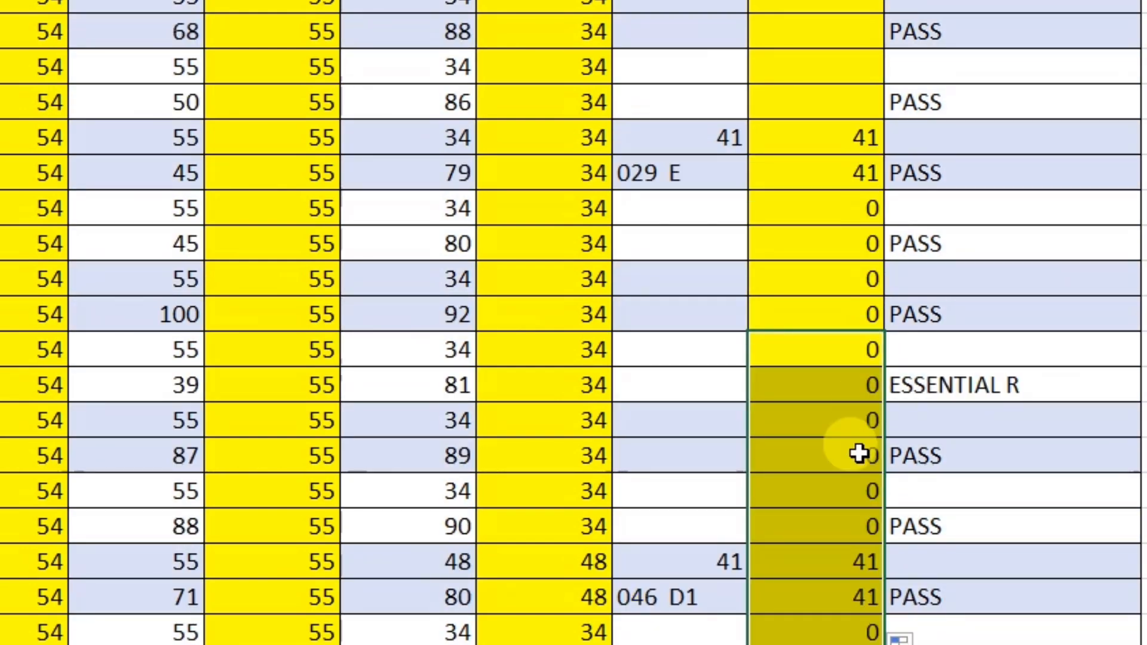
scroll(870, 413, "down", 2)
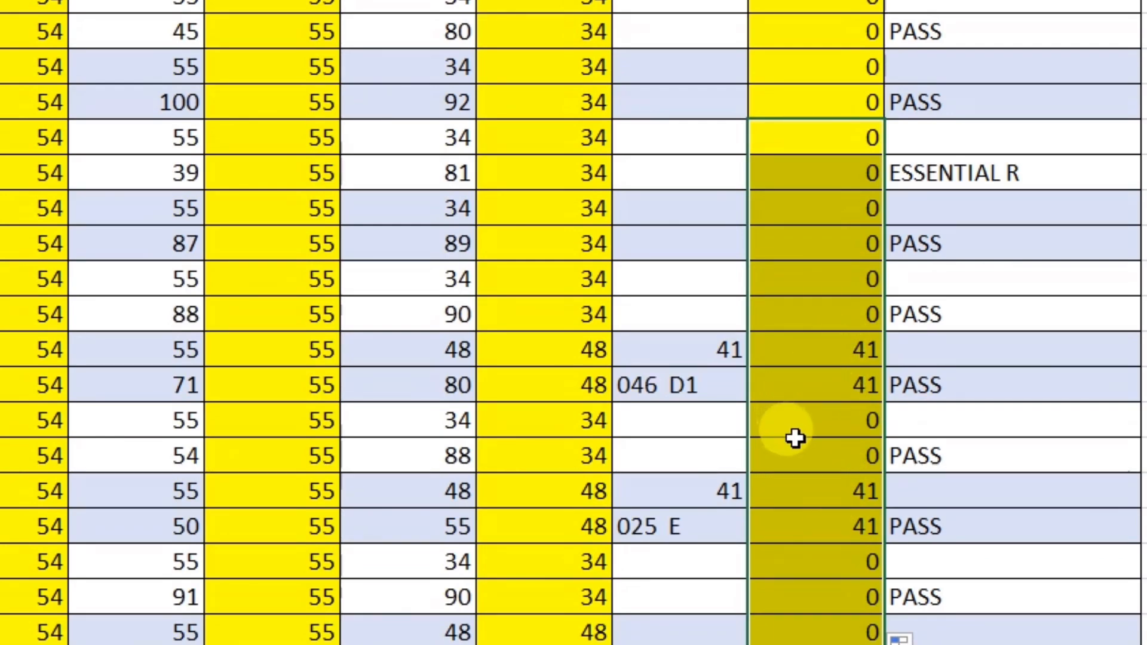
left_click(817, 454)
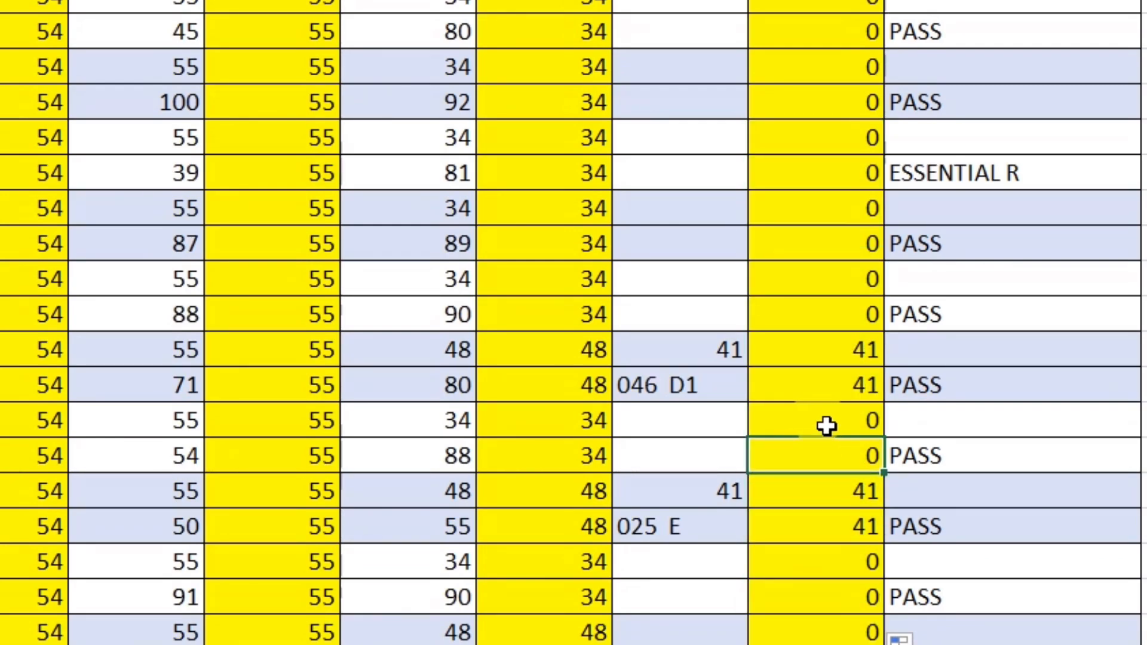
scroll(827, 426, "down", 4)
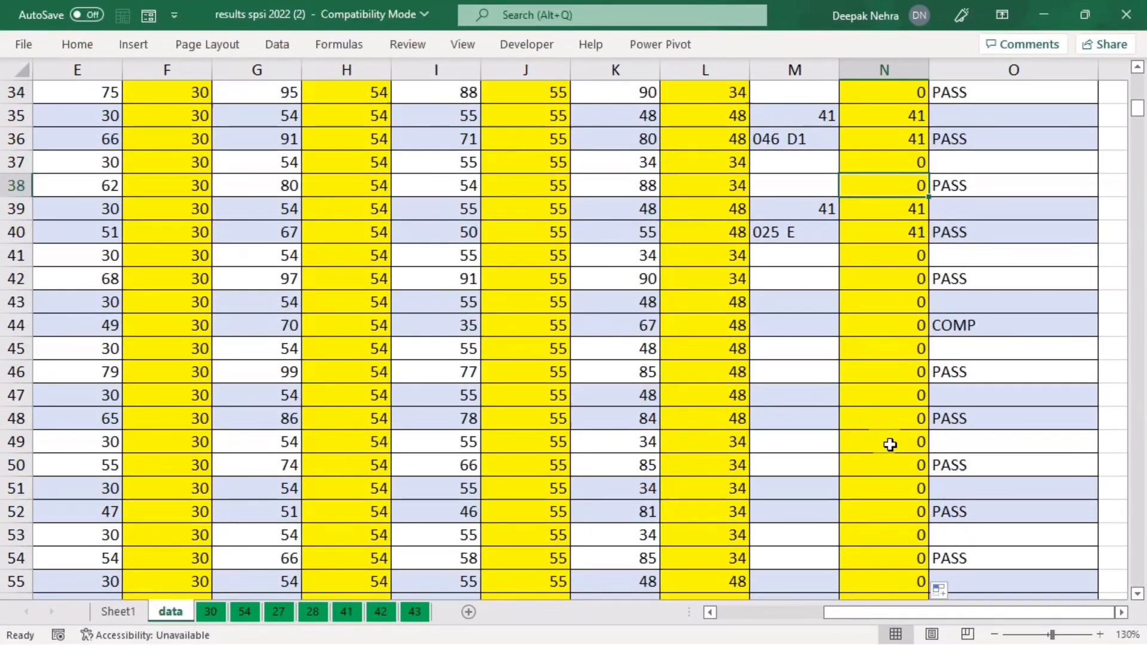
left_click_drag(877, 209, 774, 240)
left_click(874, 315)
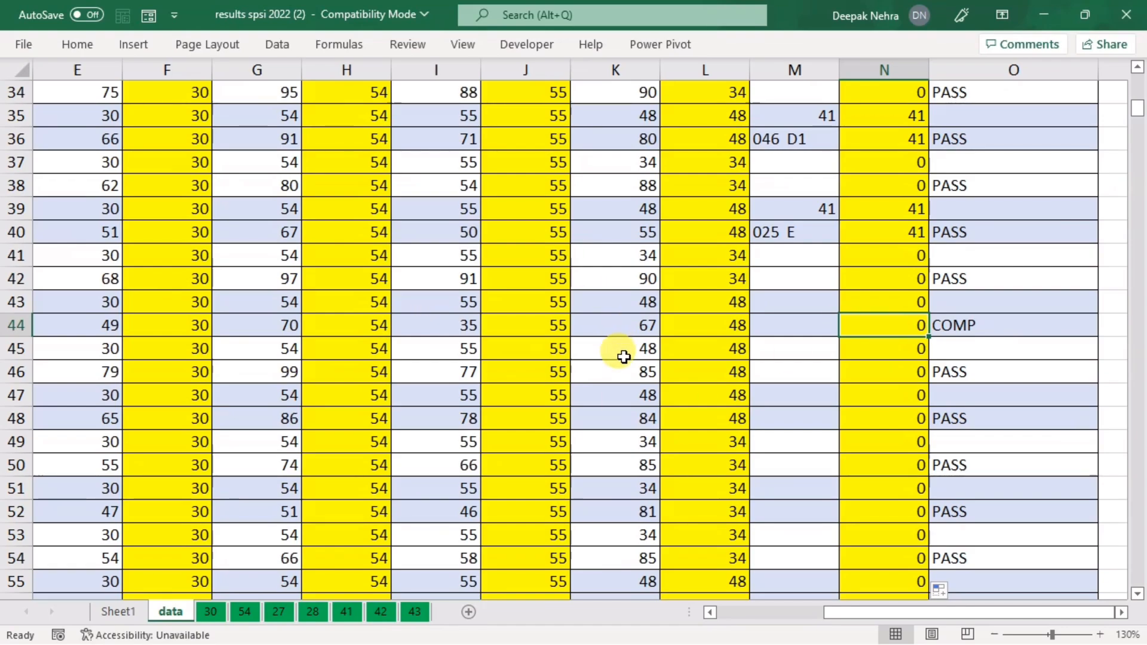
scroll(624, 356, "up", 11)
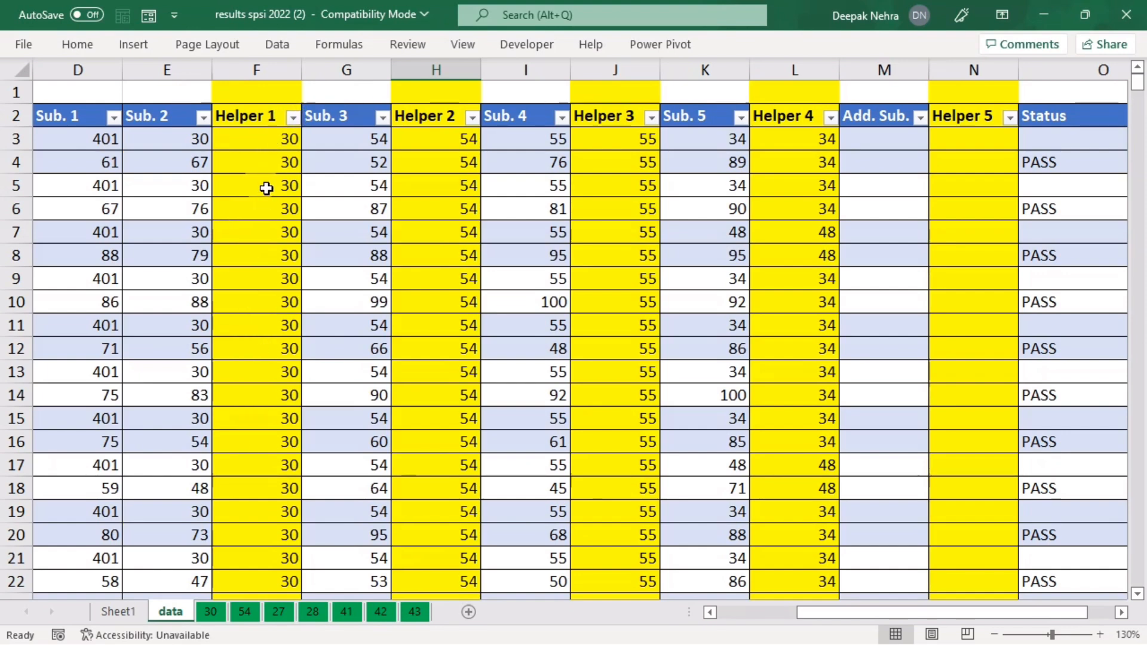
Step: Filter the data table so Helper 1 shows only rows with value 30
left_click(293, 117)
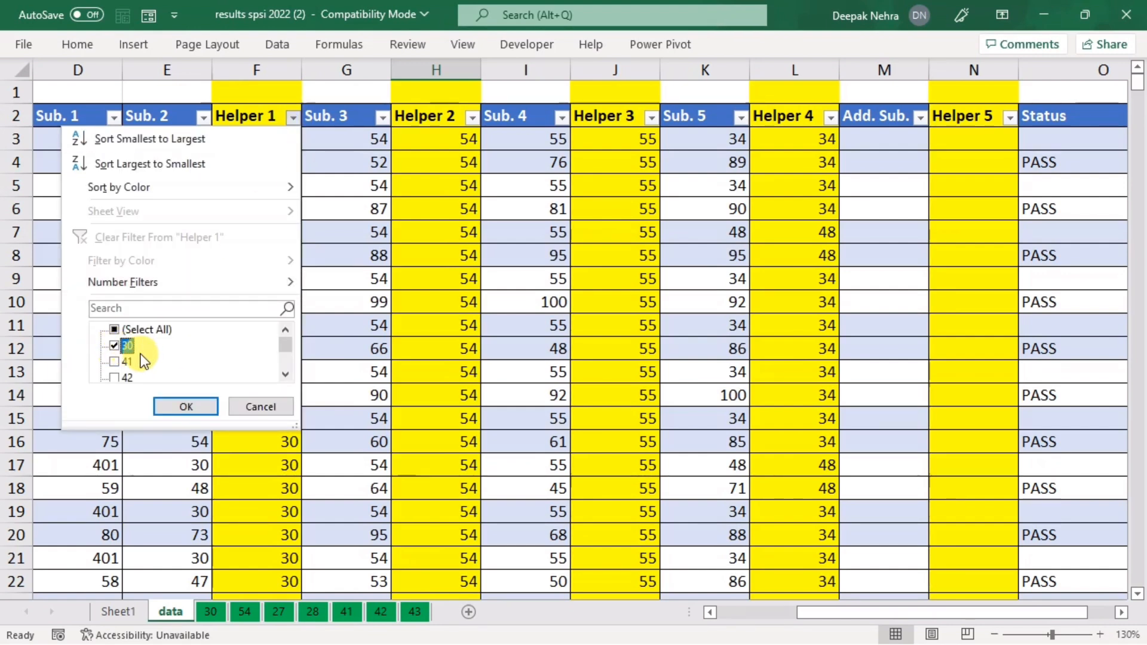
left_click(178, 406)
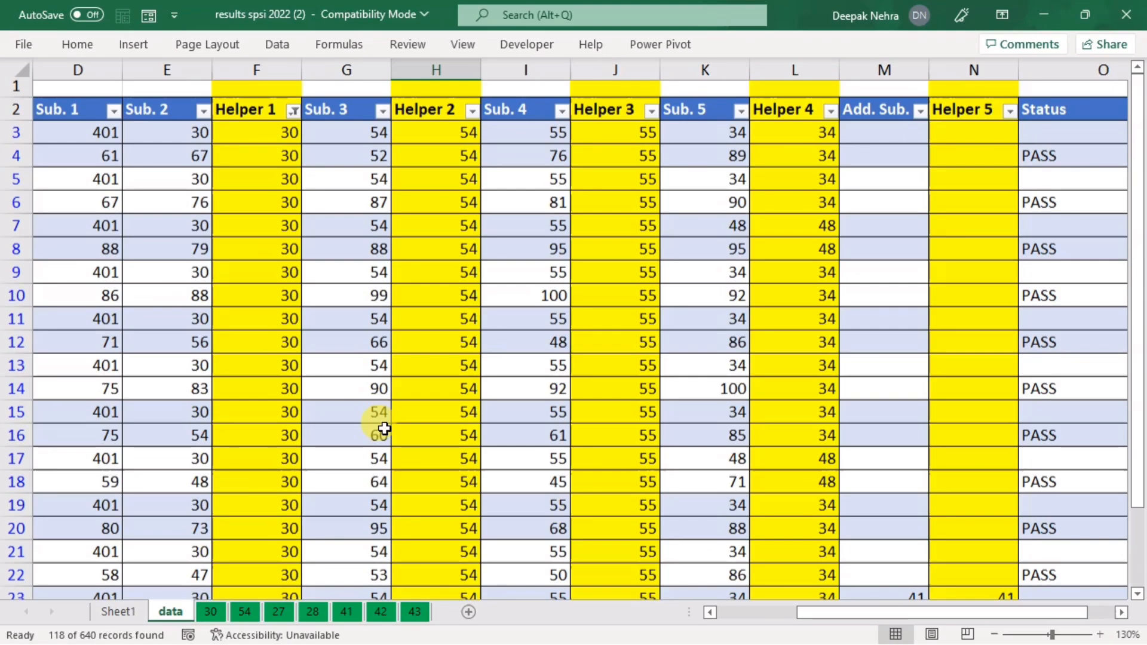
scroll(382, 433, "down", 14)
scroll(386, 436, "down", 20)
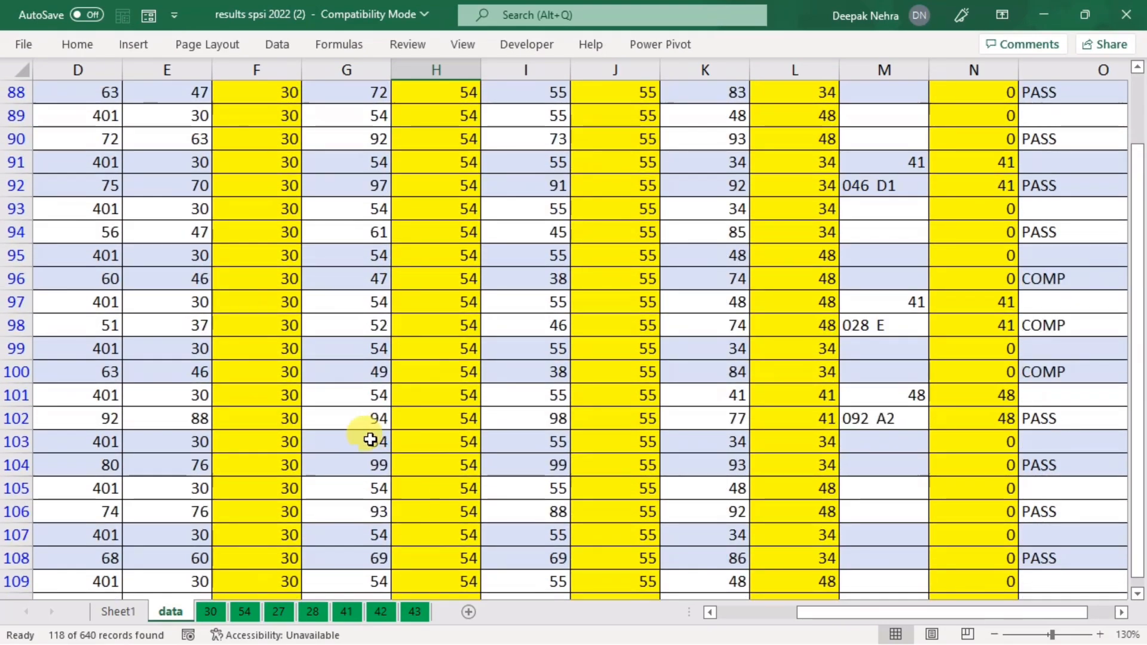
scroll(282, 462, "up", 20)
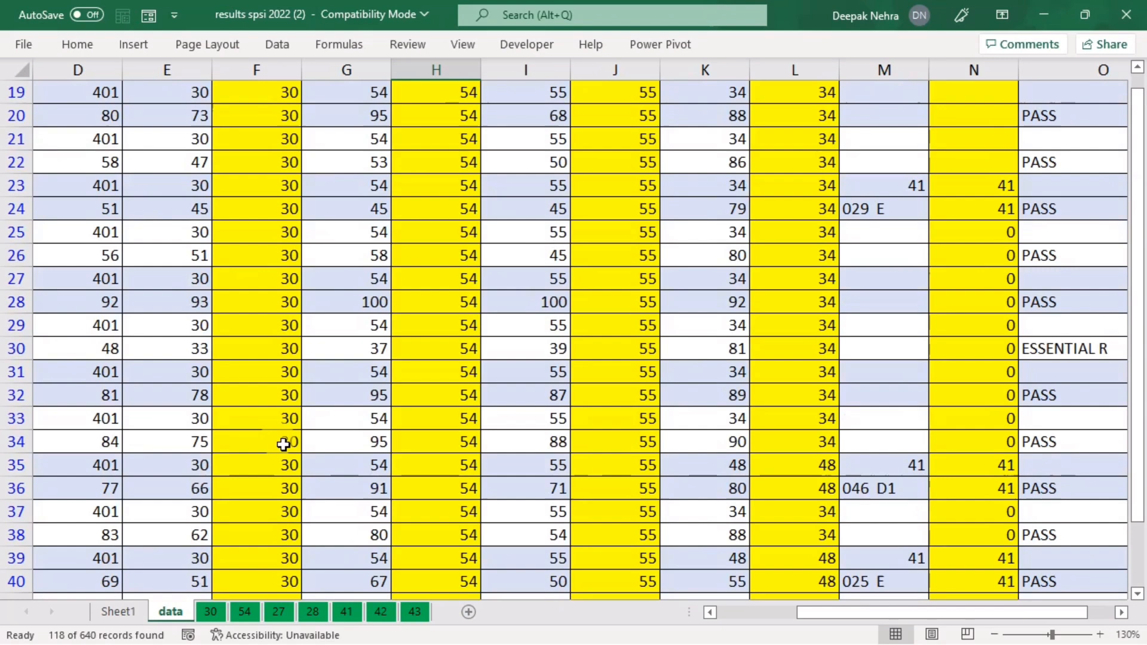
Step: Copy the filtered table into sheet 30 at B2, then go back to the data sheet
left_click(328, 330)
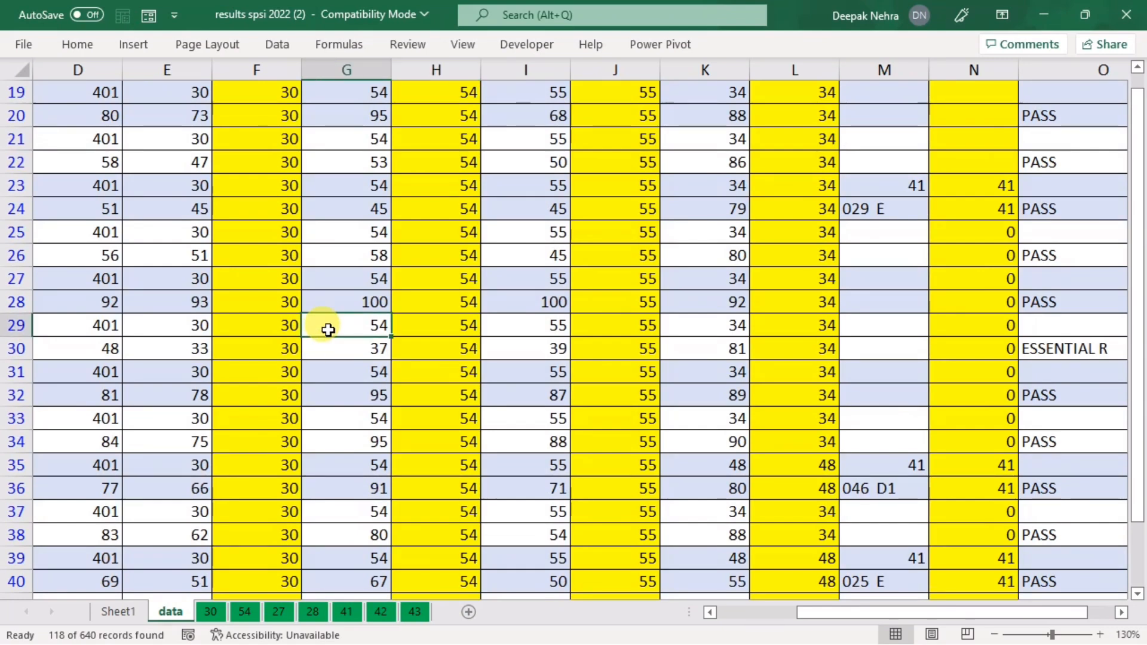
key("ctrl+a")
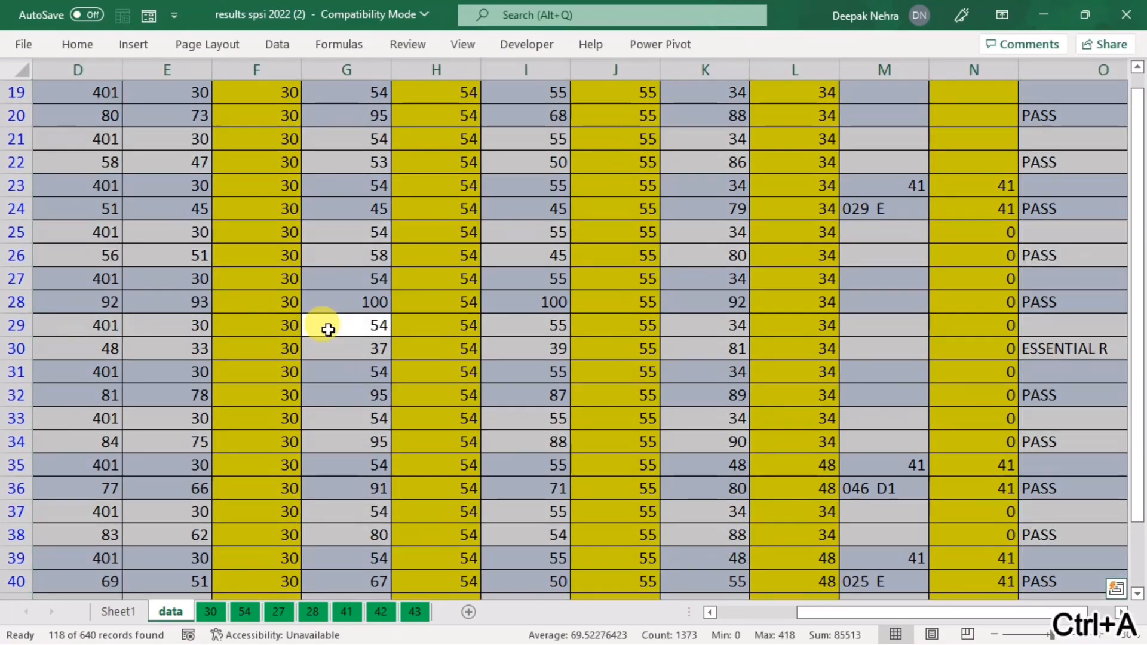
key("ctrl+c")
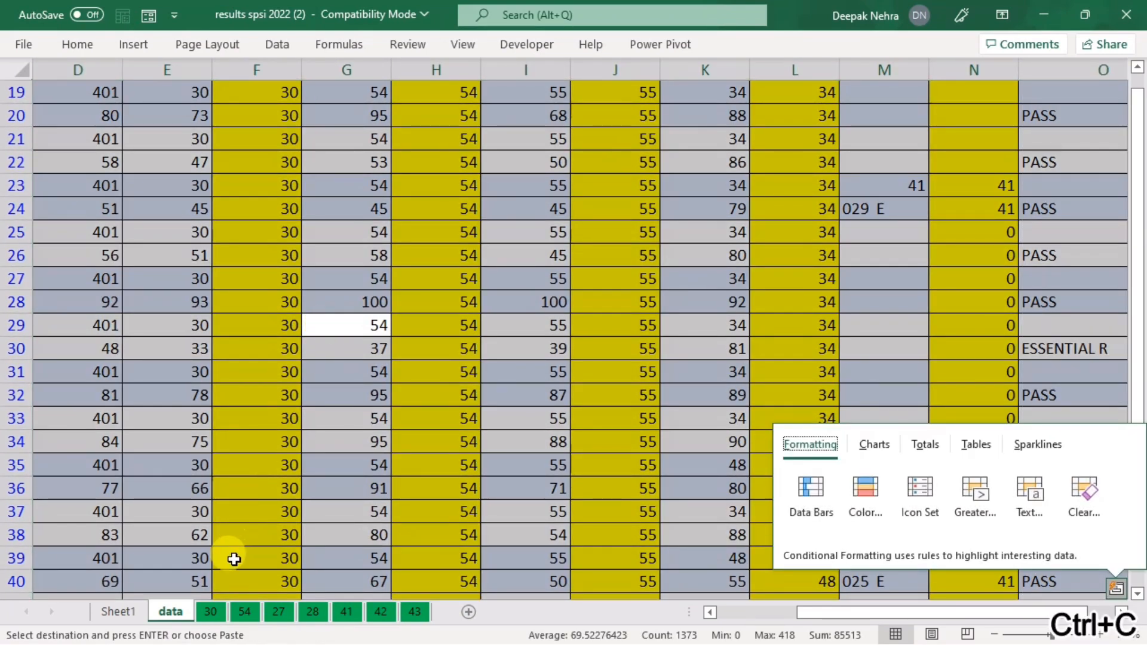
left_click(210, 612)
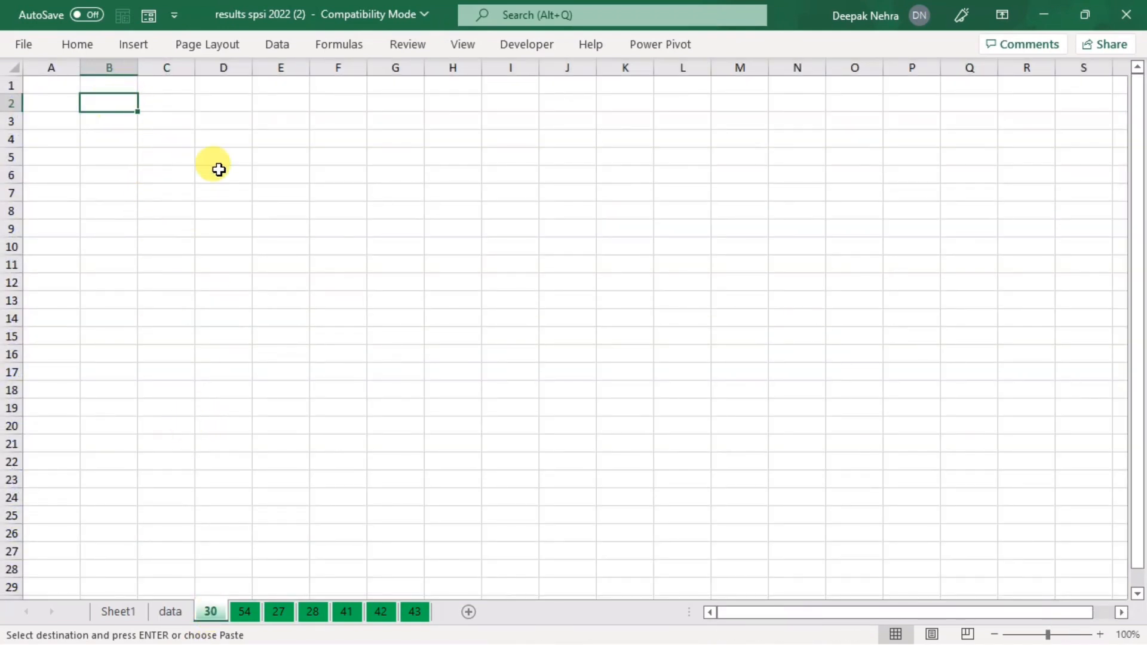
key("ctrl+v")
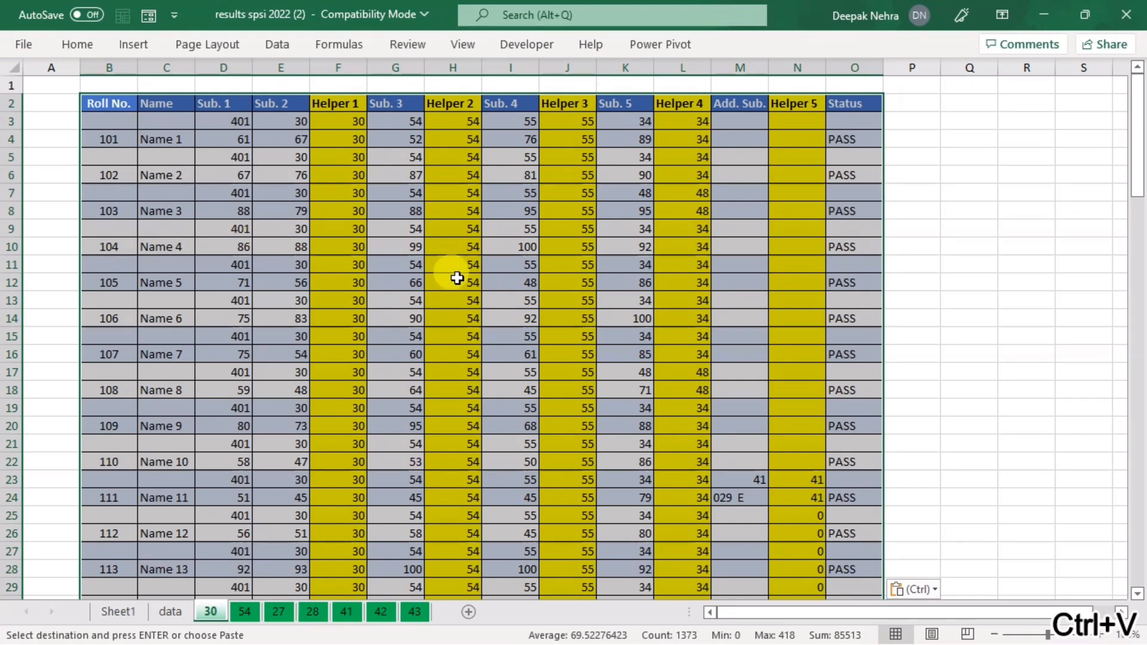
left_click(170, 611)
scroll(364, 379, "up", 6)
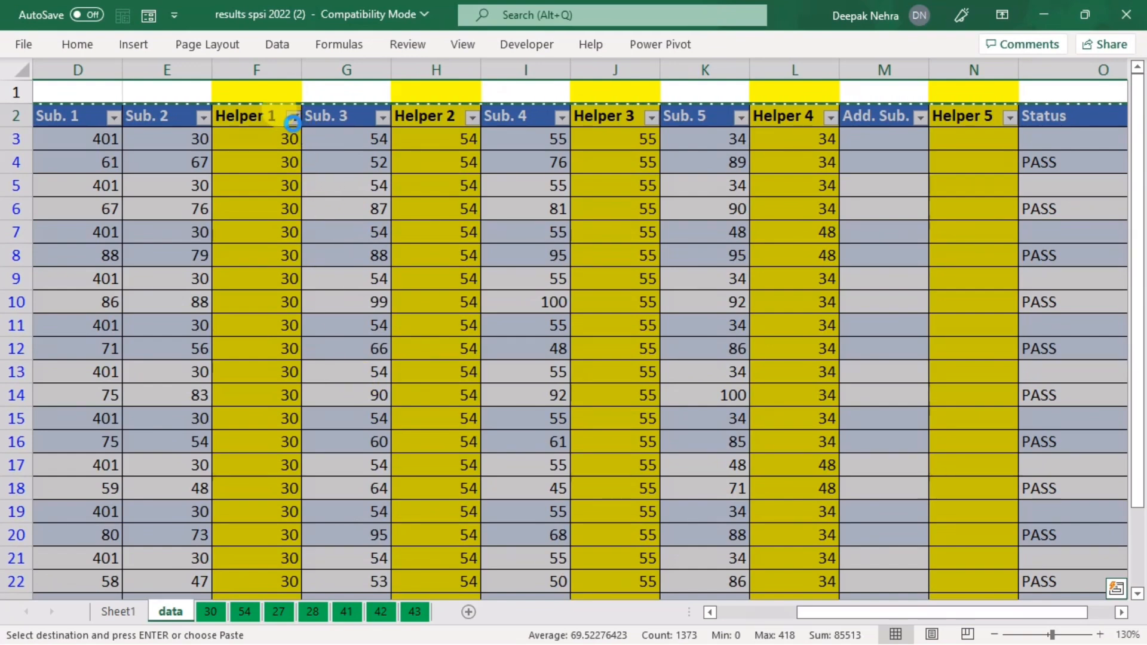
Step: Clear the Helper 1 filter so every row shows again
left_click(292, 120)
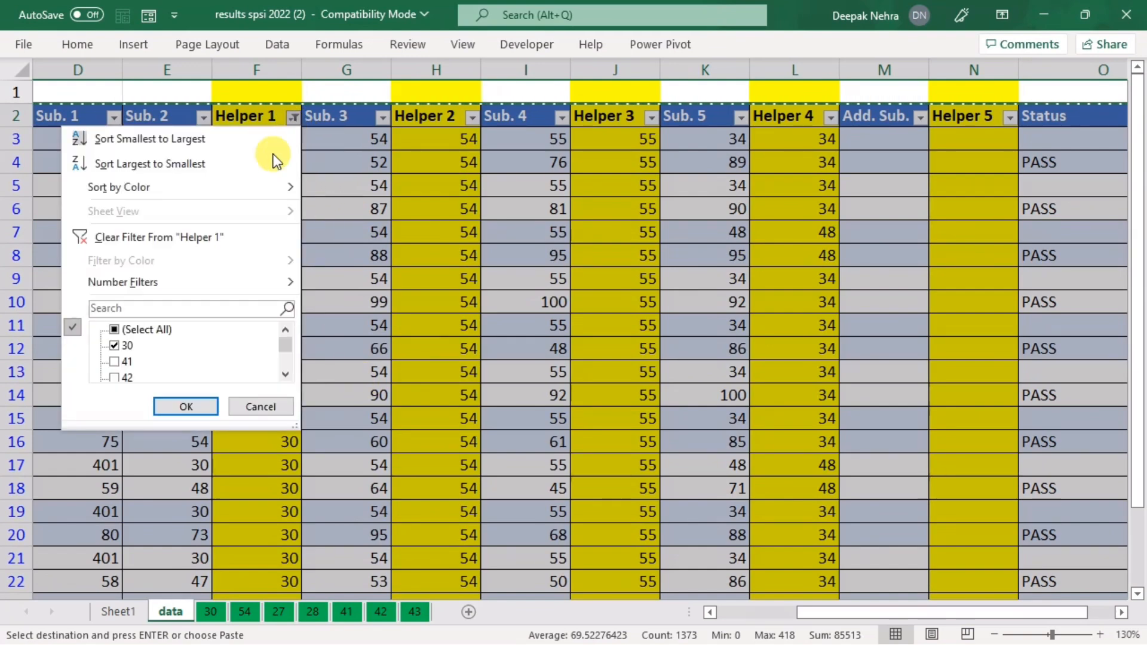
left_click(202, 241)
left_click(296, 272)
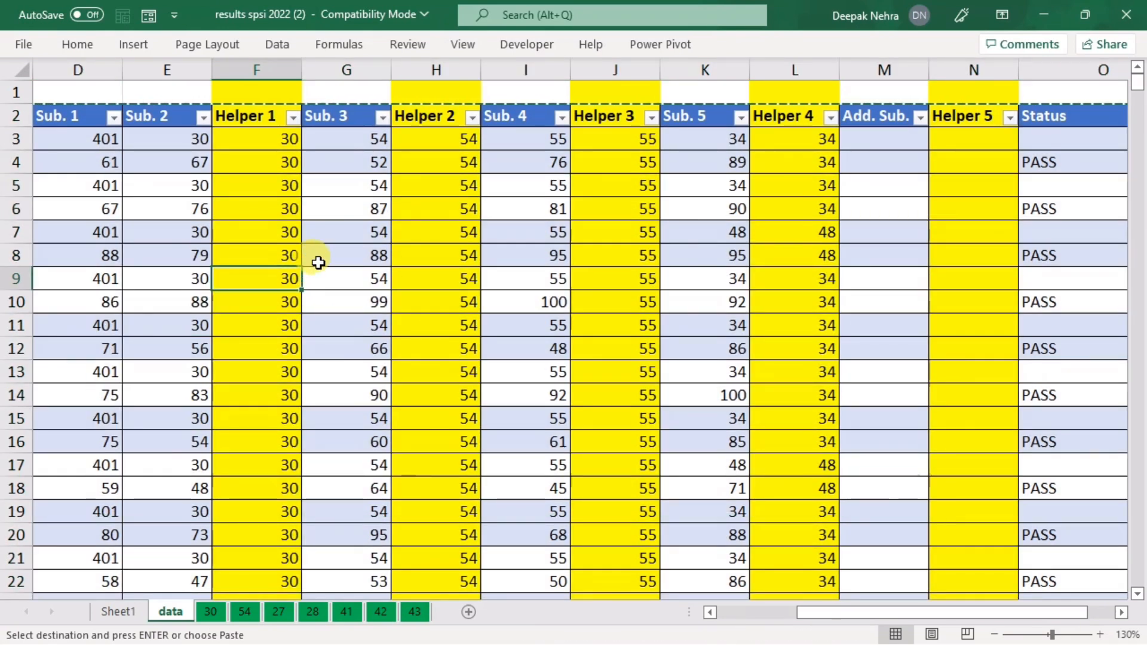
Step: Filter Helper 4 to show only rows with value 30
left_click(472, 120)
scroll(323, 357, "up", 1)
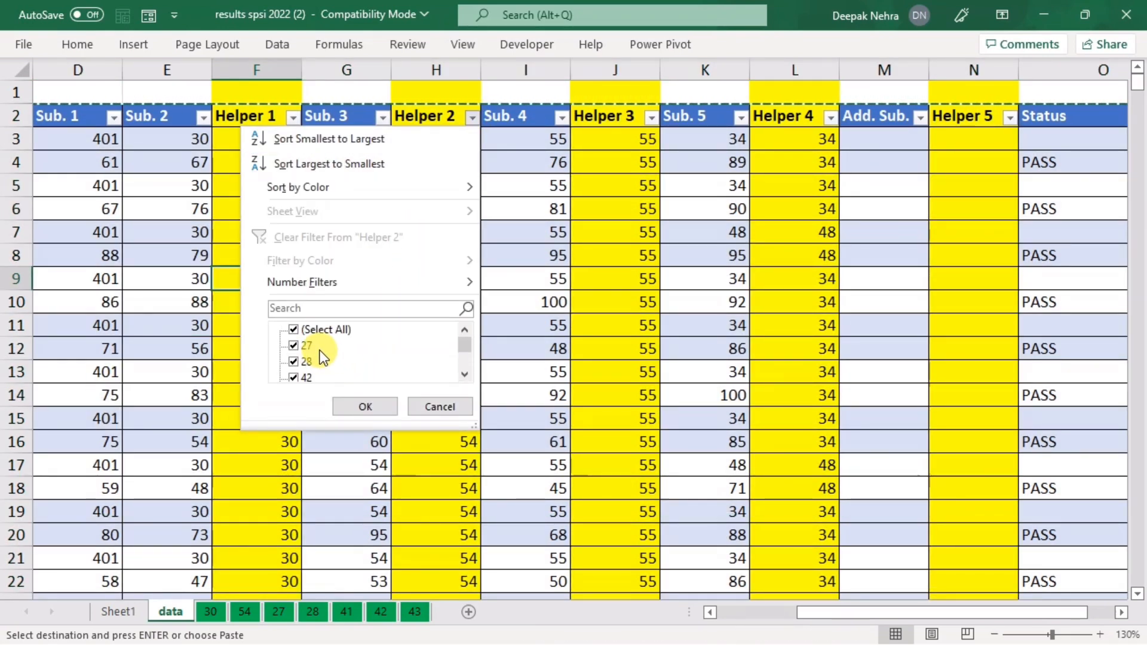
left_click(654, 106)
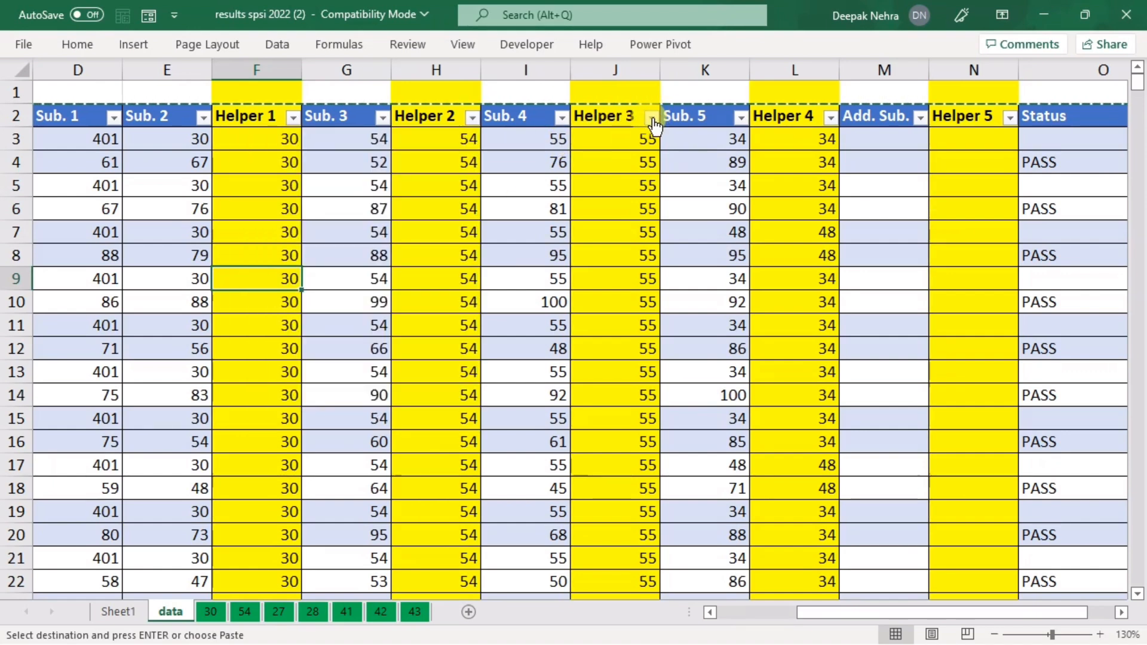
left_click(651, 117)
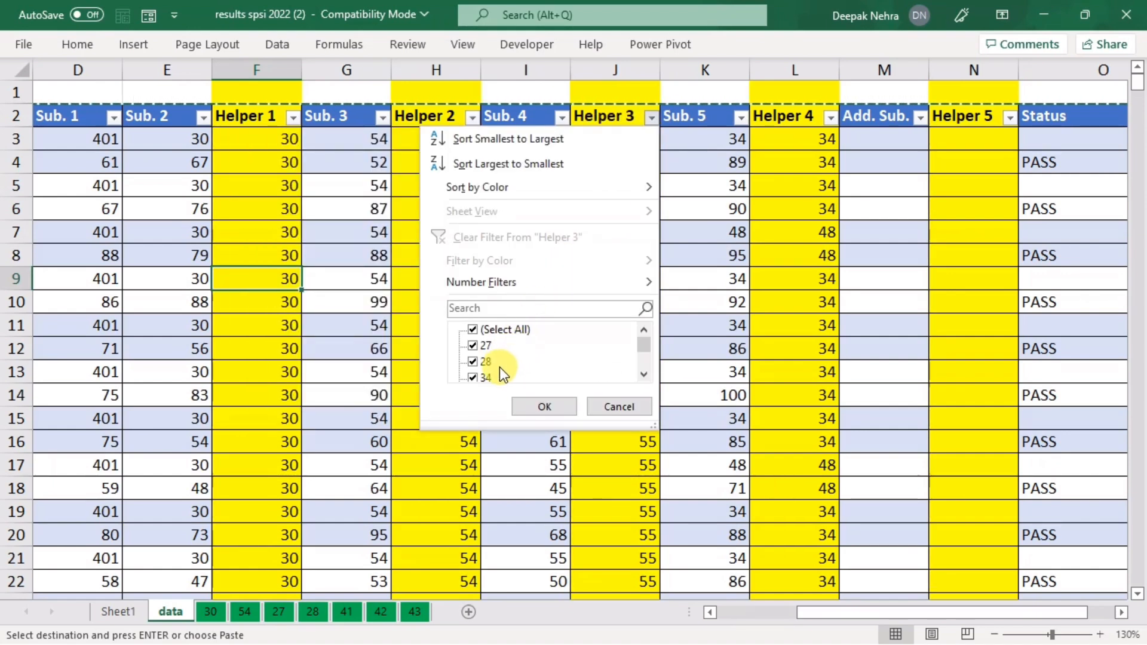
left_click(831, 120)
left_click(830, 121)
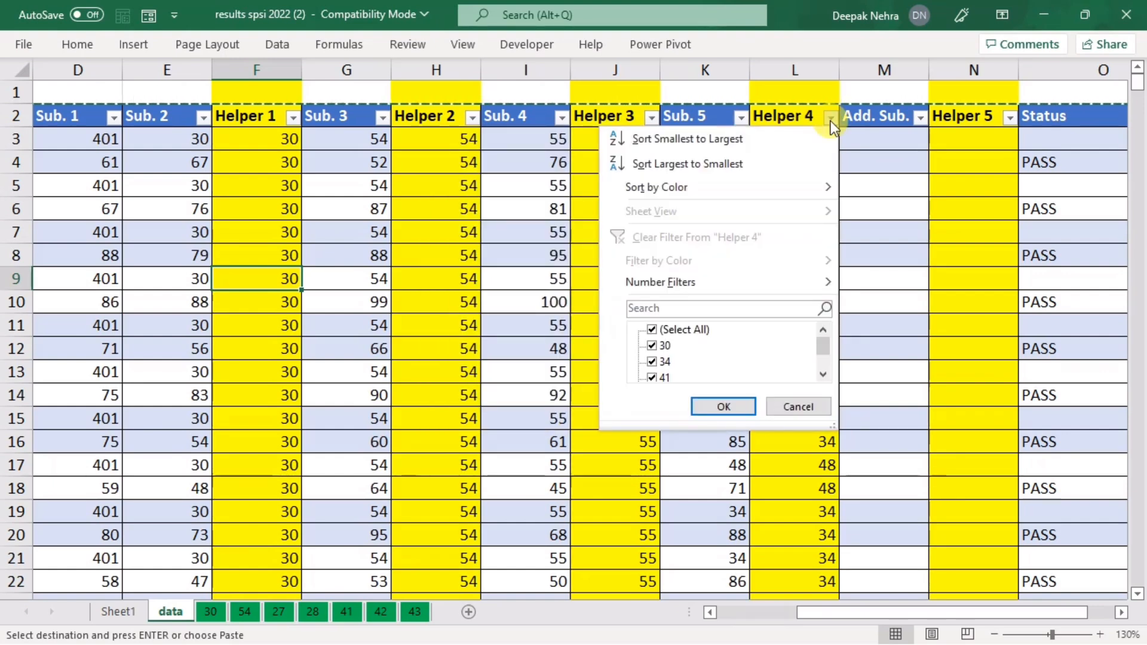
left_click(653, 346)
left_click(726, 405)
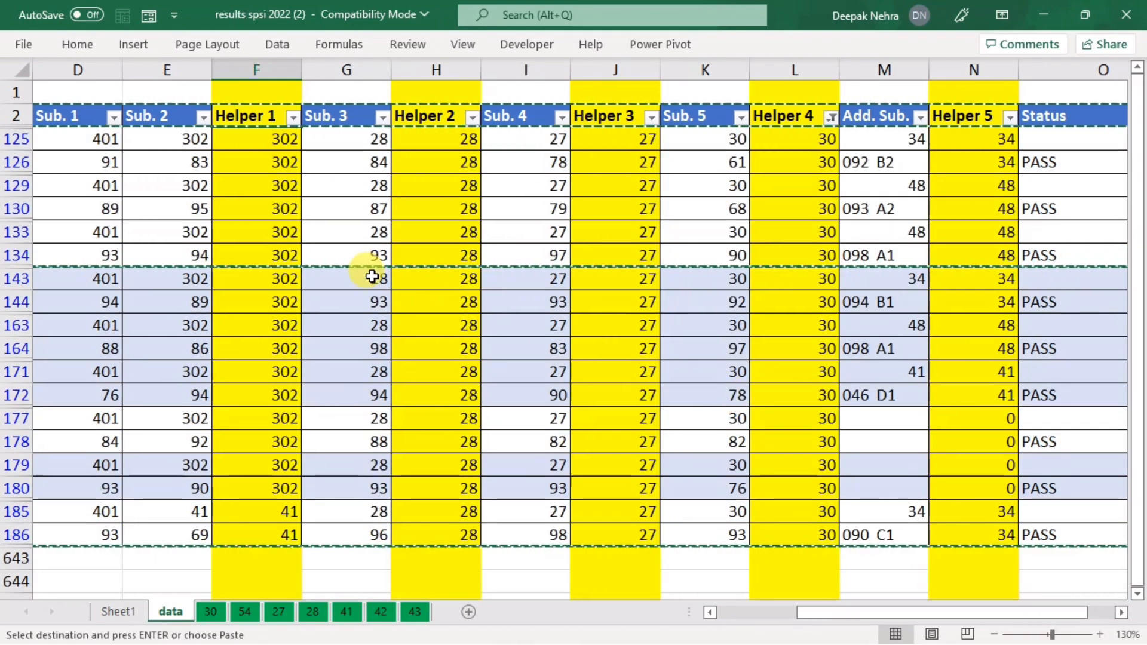
Step: Copy the filtered rows without the header and paste them into sheet 30 at B121
key("ctrl+a")
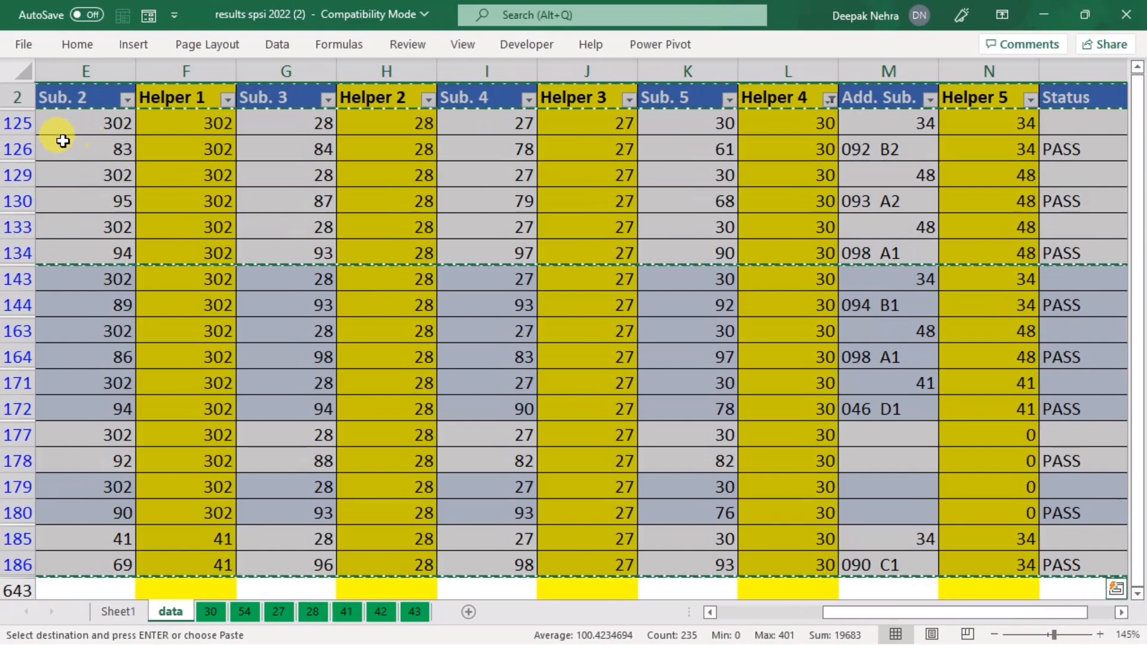
left_click(19, 98, "ctrl")
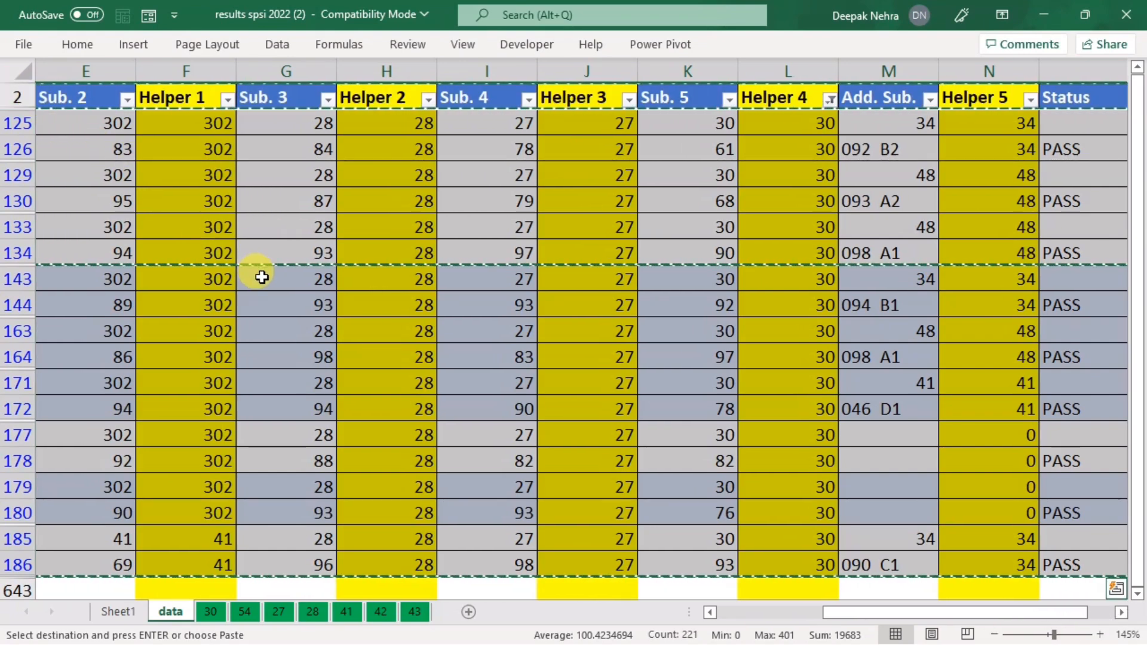
key("ctrl+c")
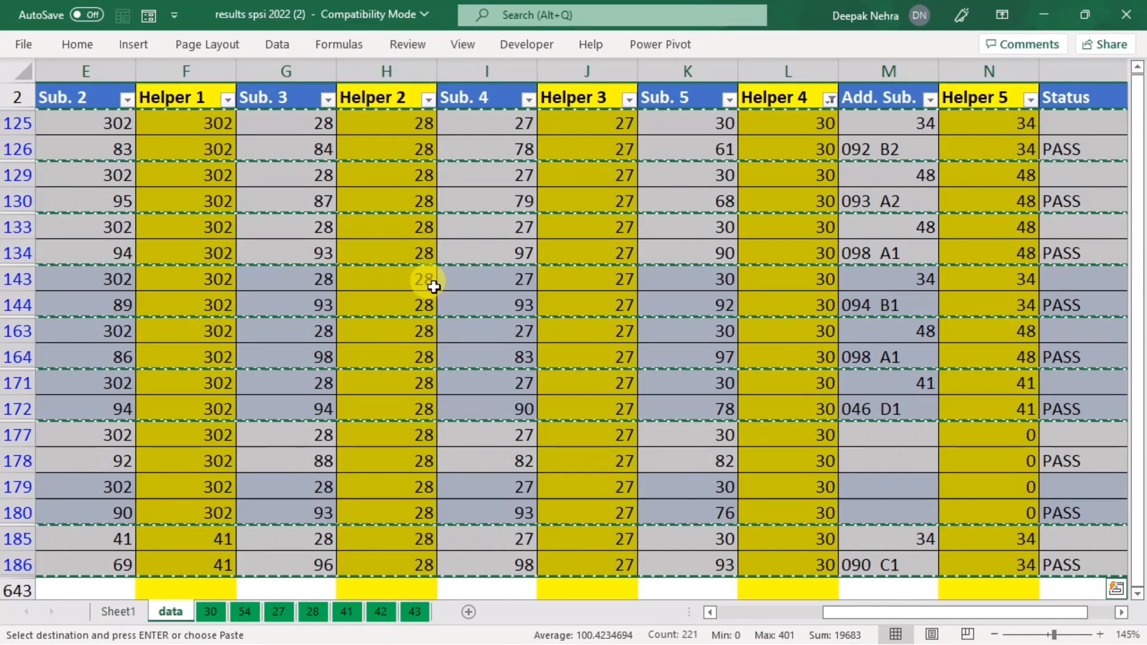
key("ctrl+c")
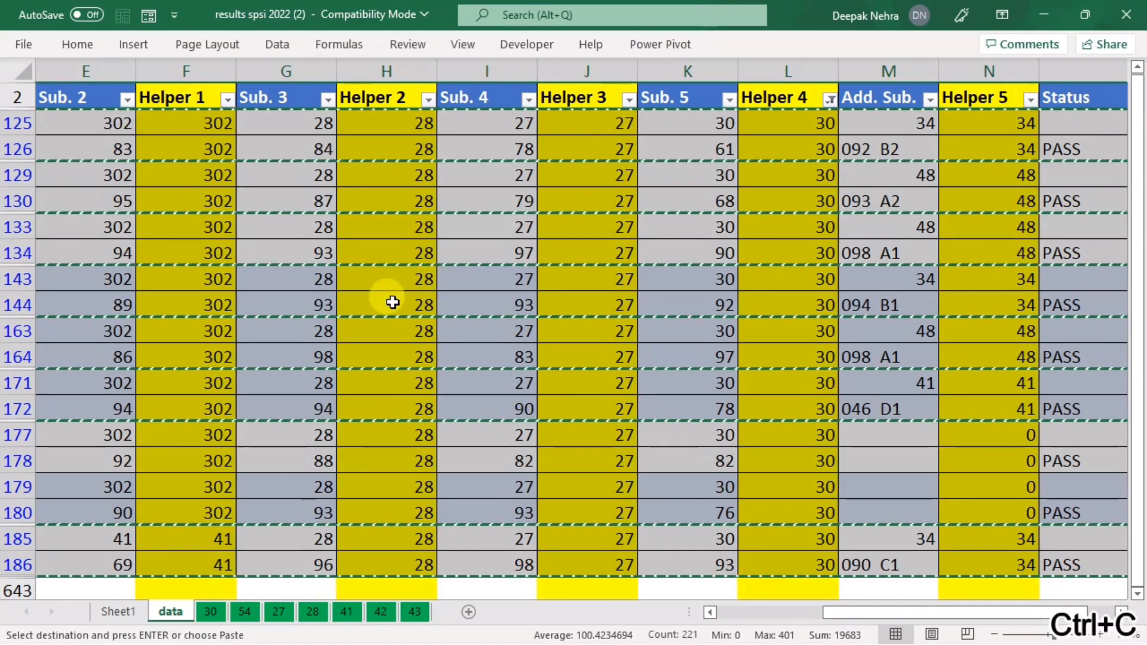
left_click(210, 611)
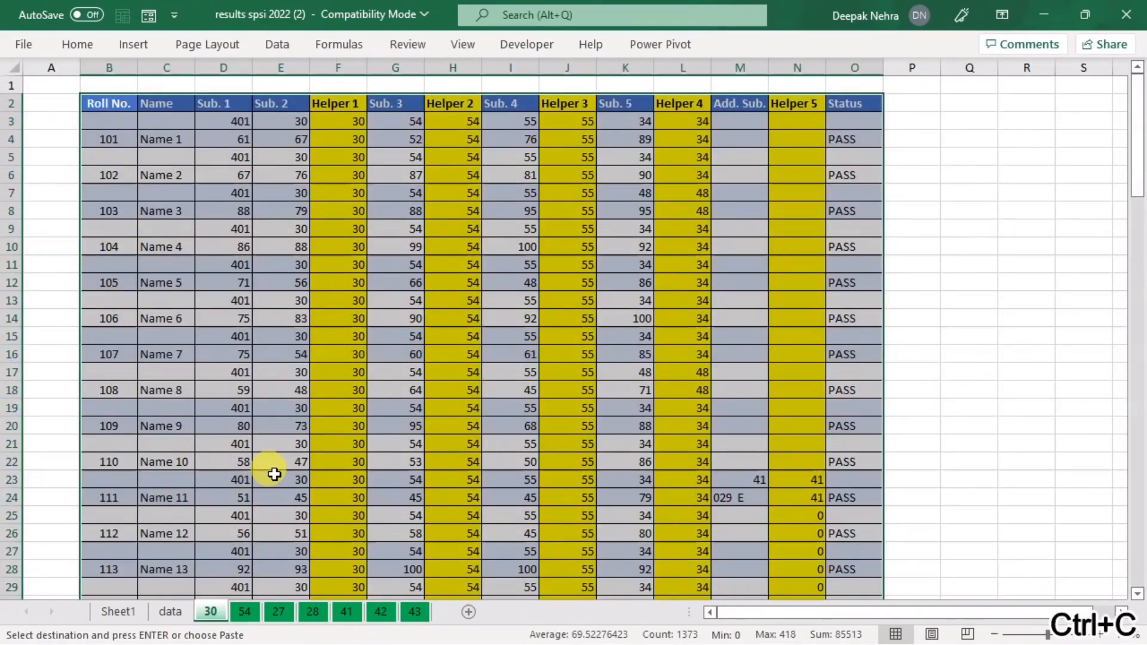
scroll(248, 488, "down", 20)
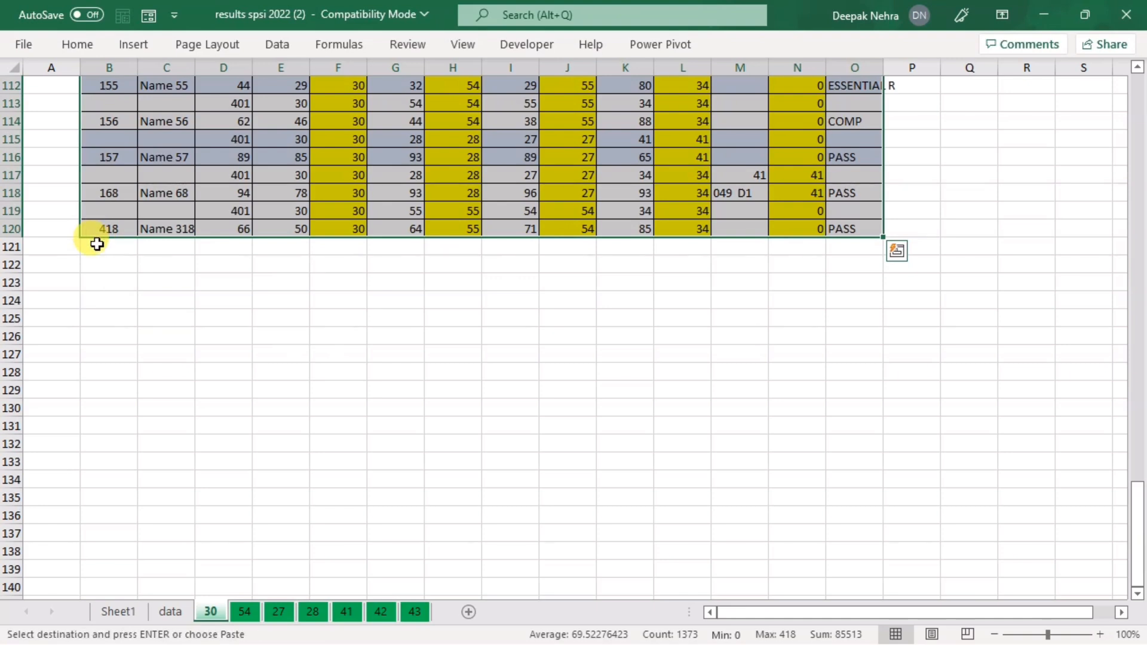
left_click(97, 244)
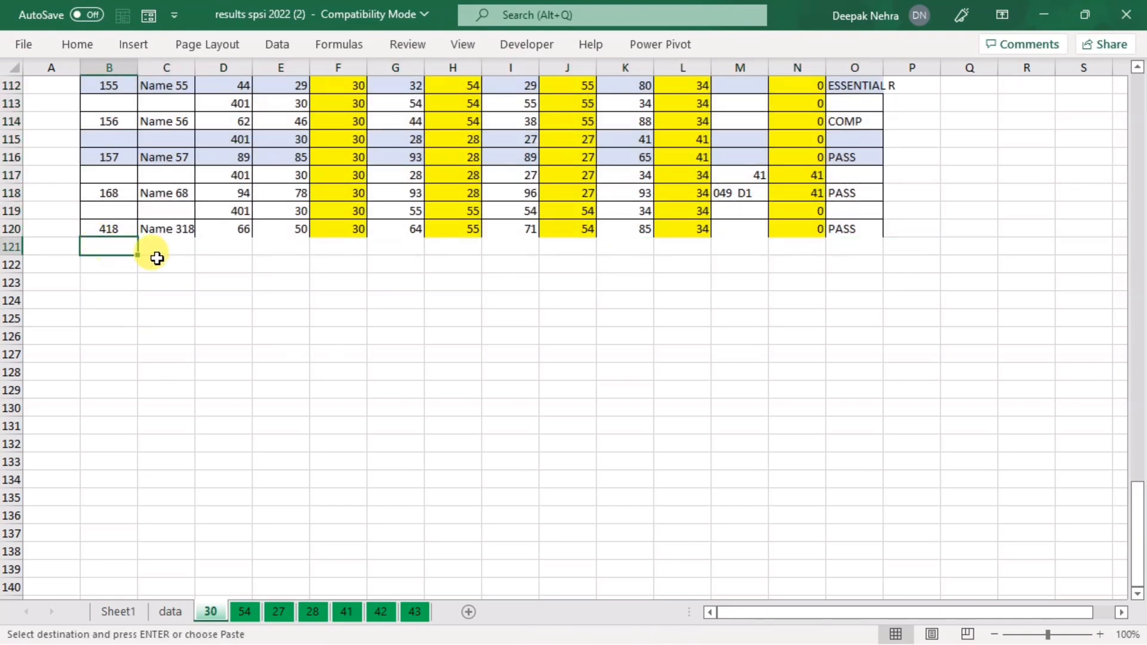
key("ctrl+v")
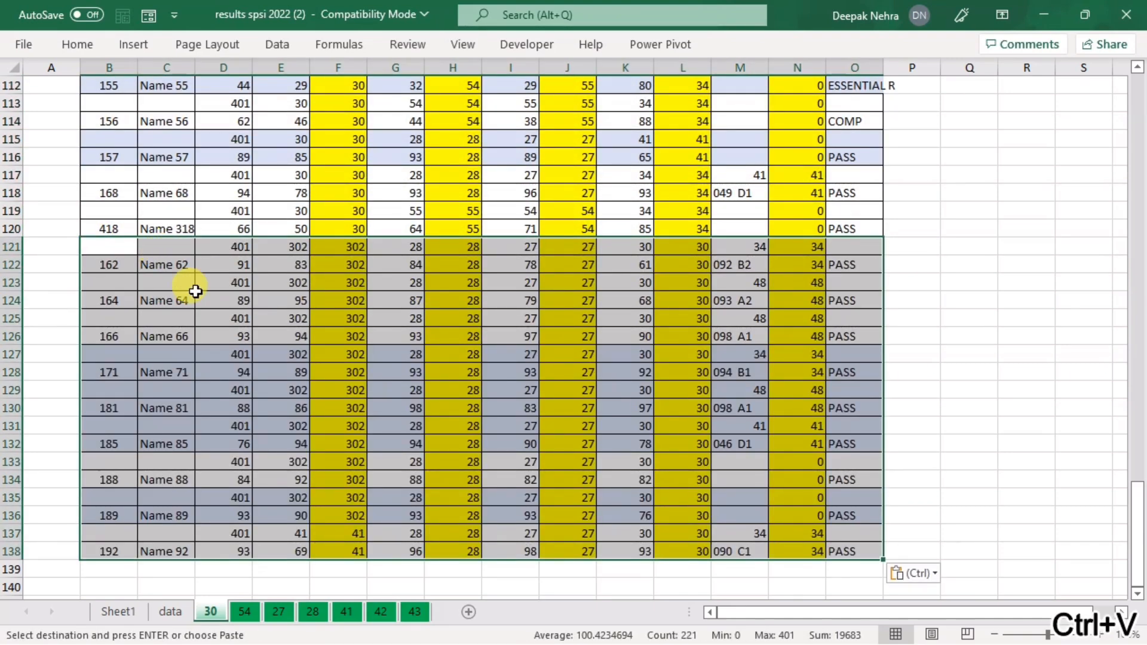
left_click(170, 613)
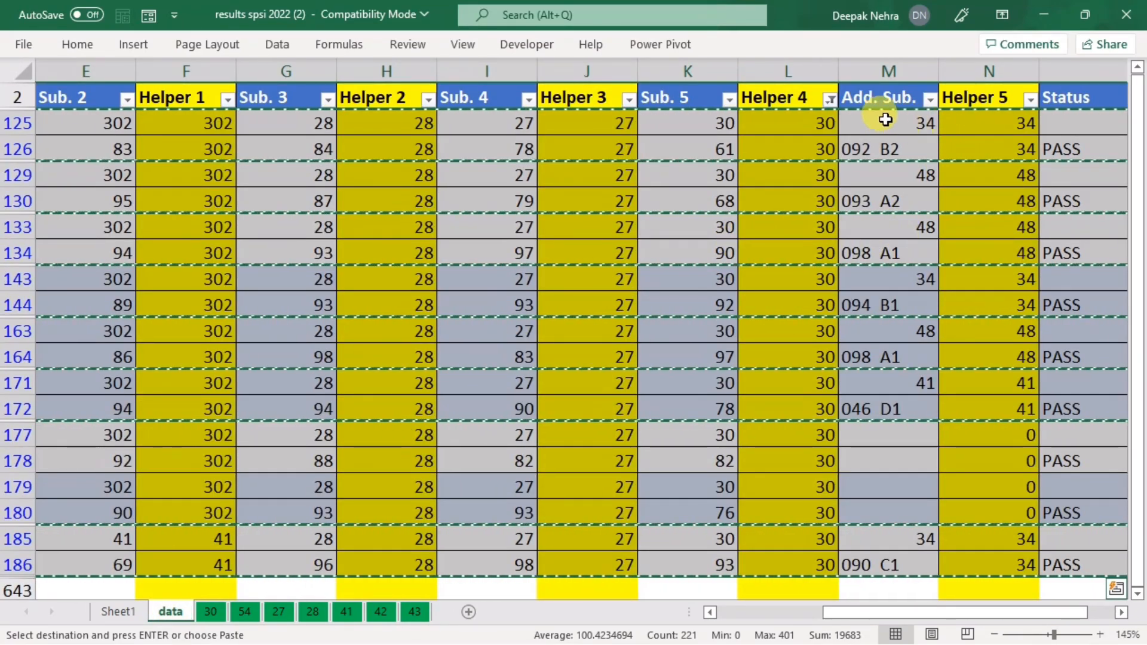
Step: Remove the Helper 4 filter on the data sheet
left_click(832, 100)
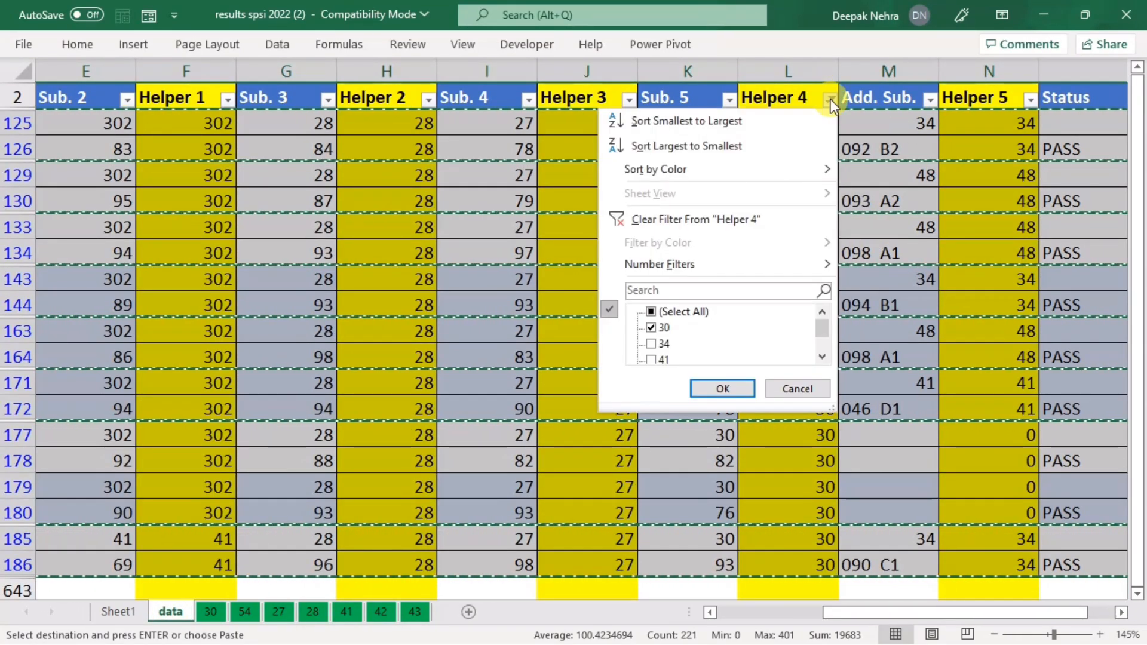
left_click(730, 217)
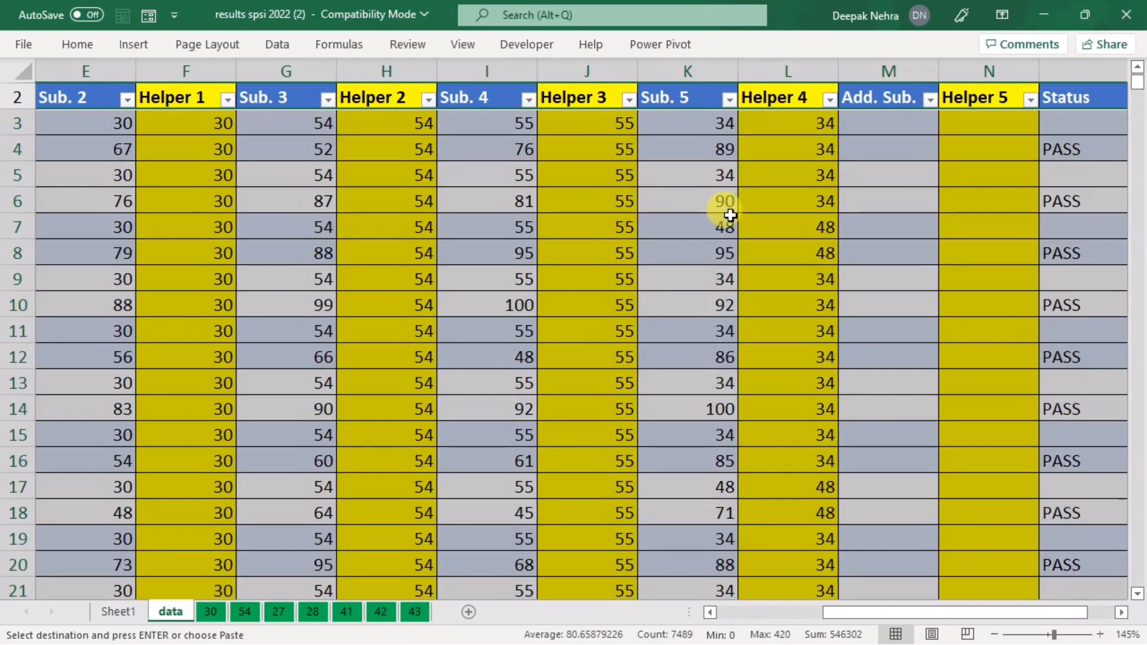
scroll(991, 252, "down", 4)
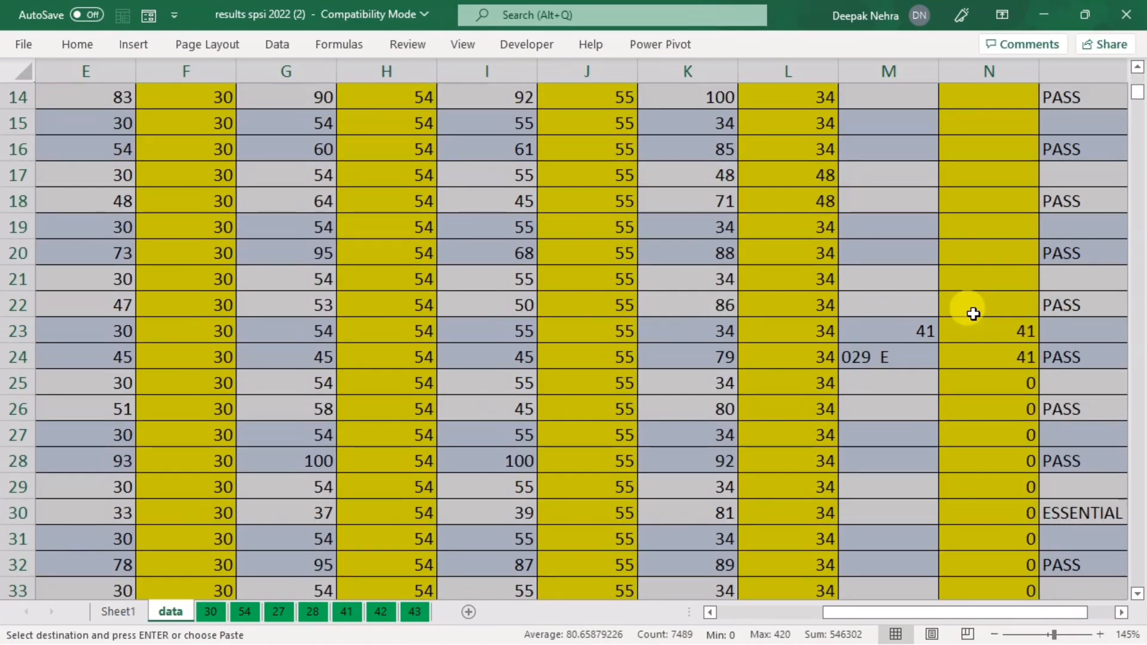
scroll(976, 385, "up", 4)
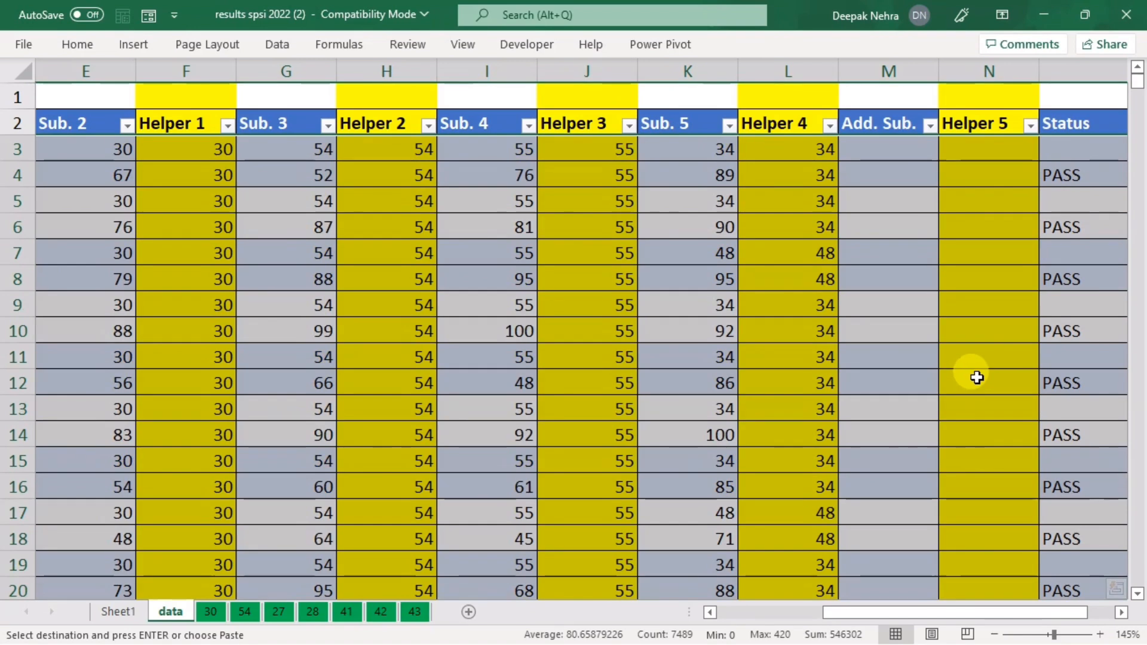
Step: Filter Helper 5 to show only the value 30
left_click(1030, 125)
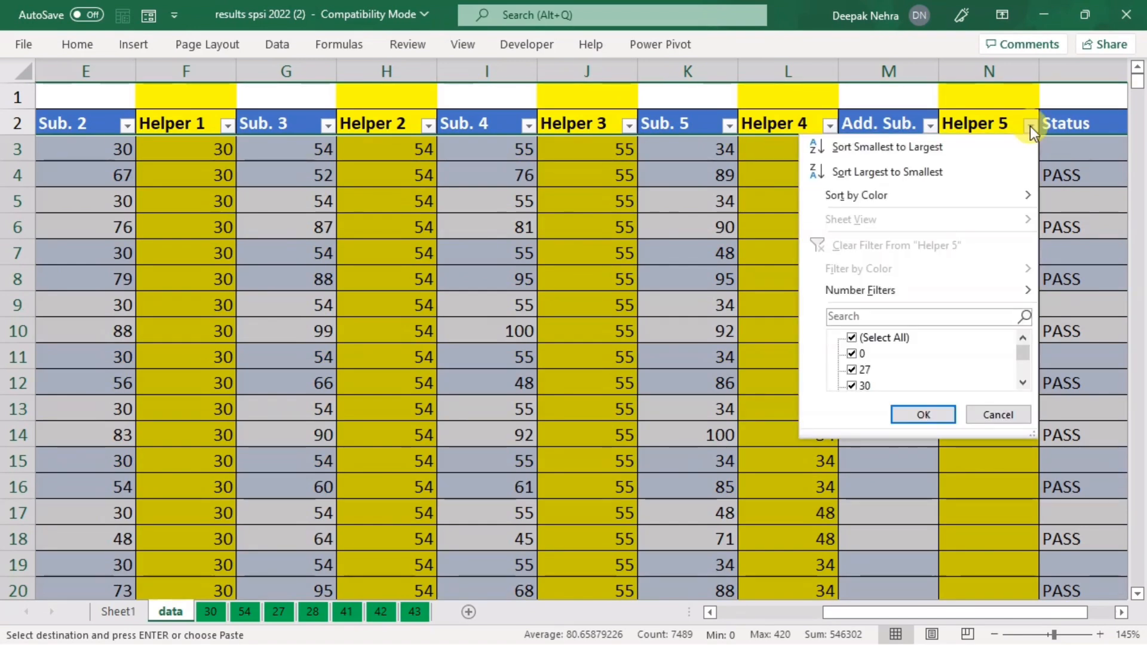
left_click(853, 338)
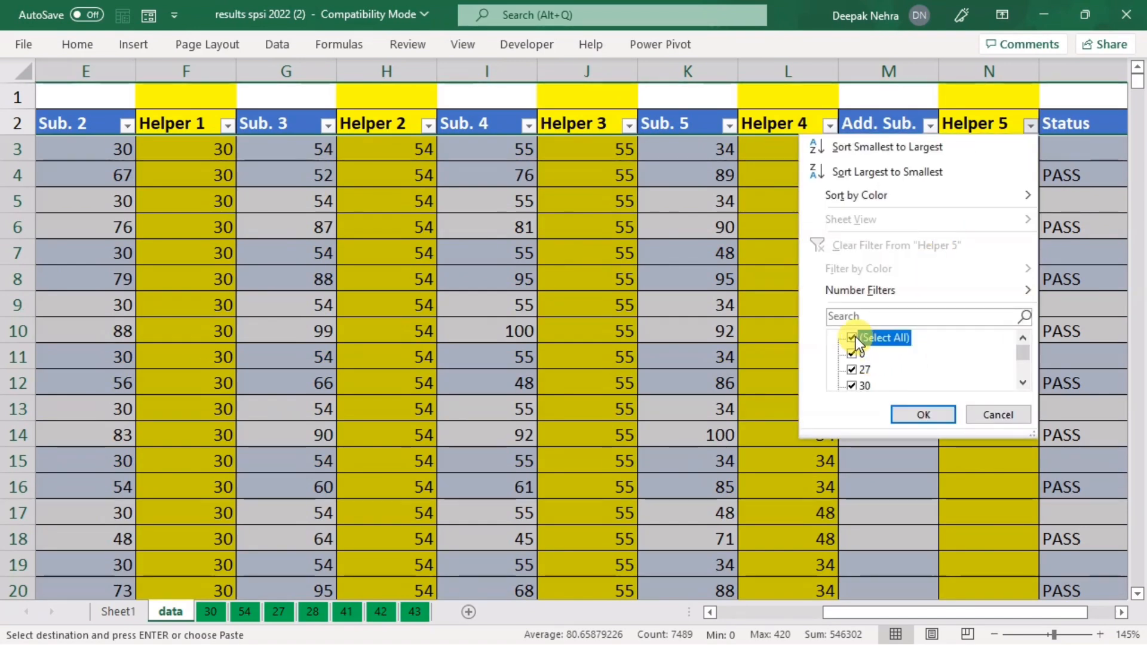
left_click(852, 385)
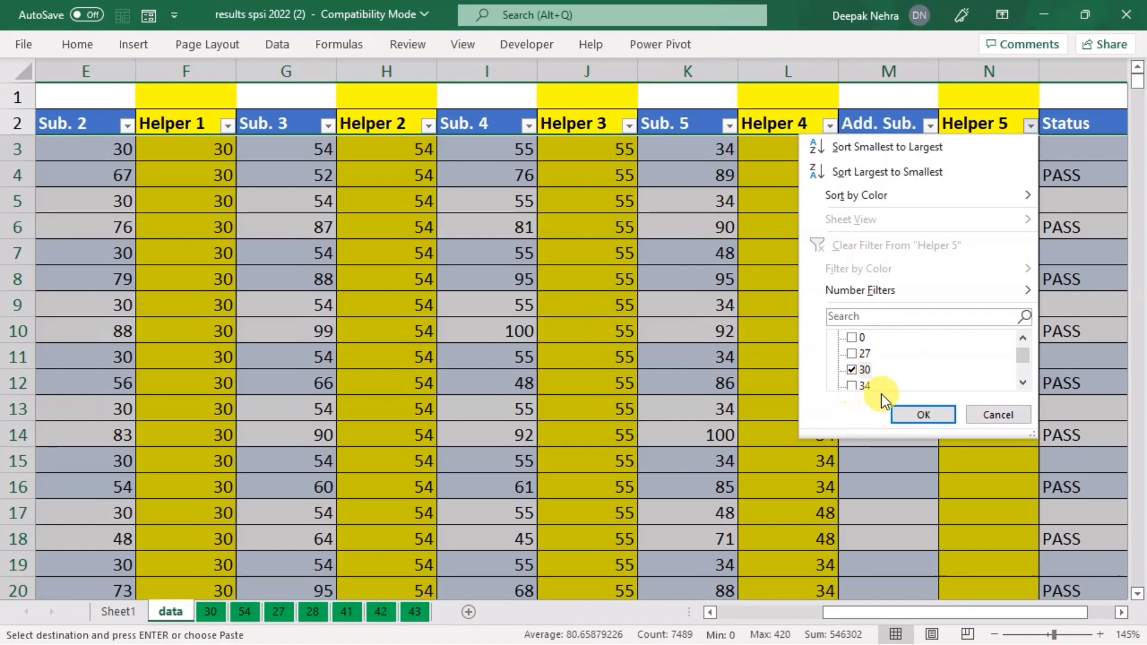
left_click(915, 414)
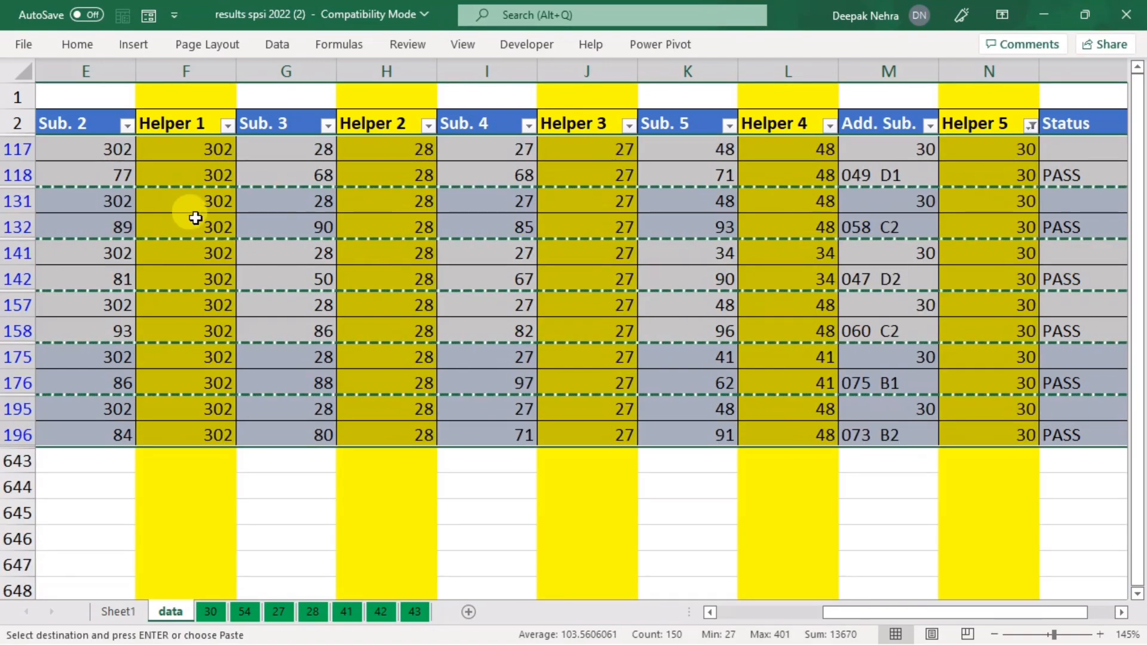
Step: Copy the filtered rows minus the header and paste them into sheet 30 from B139
left_click(182, 292)
key("ctrl+a")
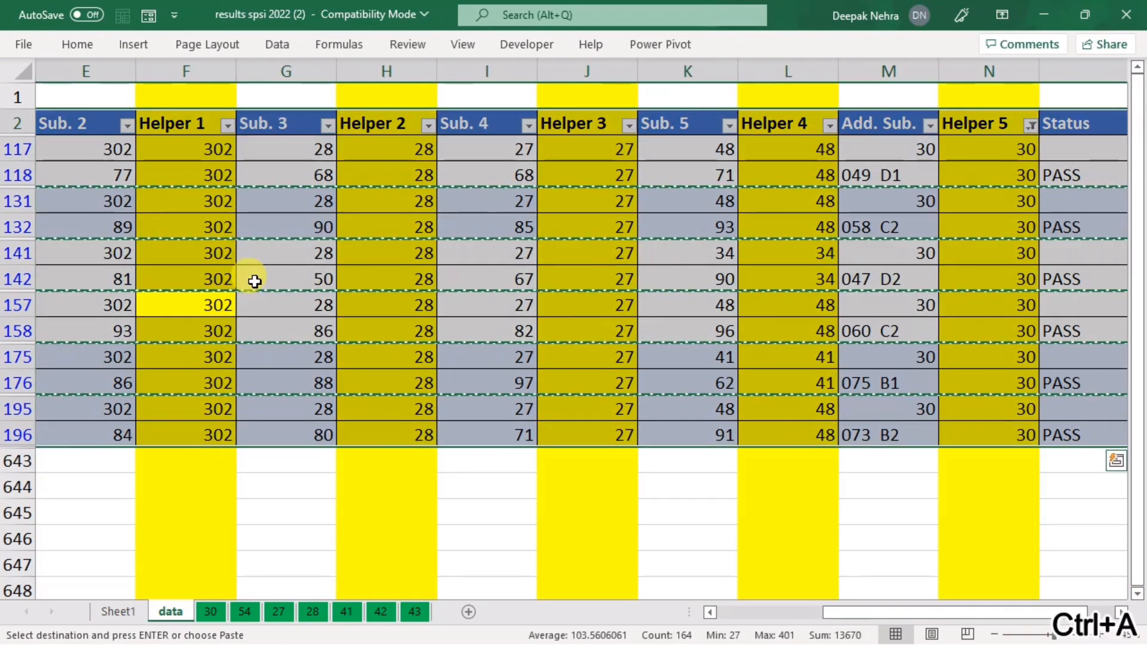
left_click(16, 123, "ctrl")
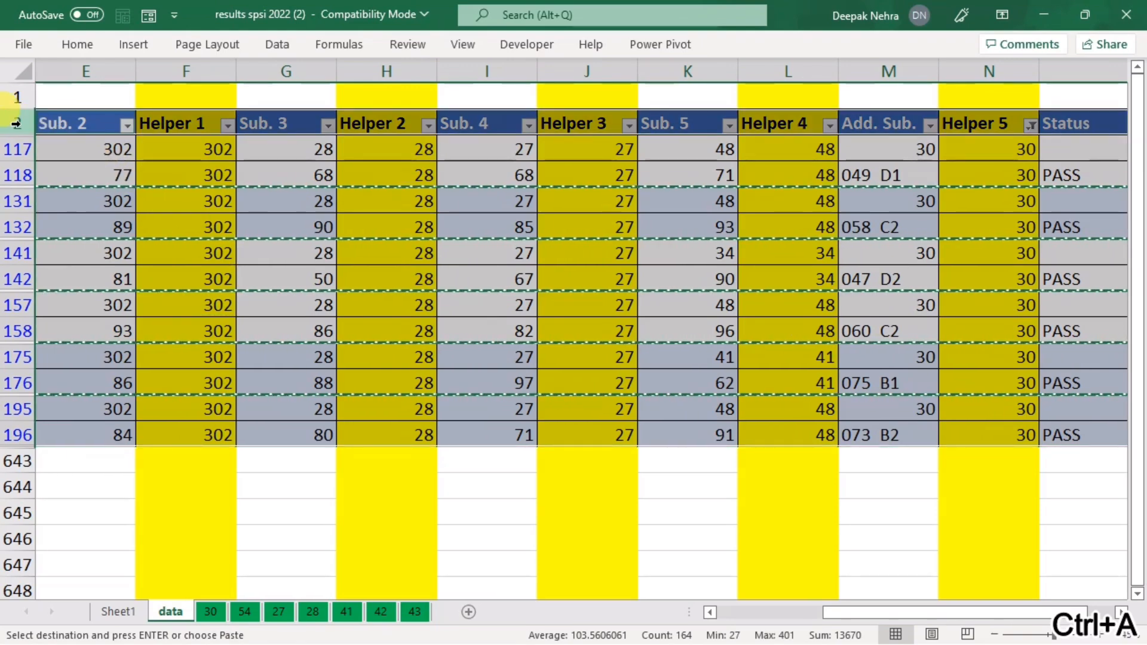
left_click(16, 123, "ctrl")
key("ctrl+c")
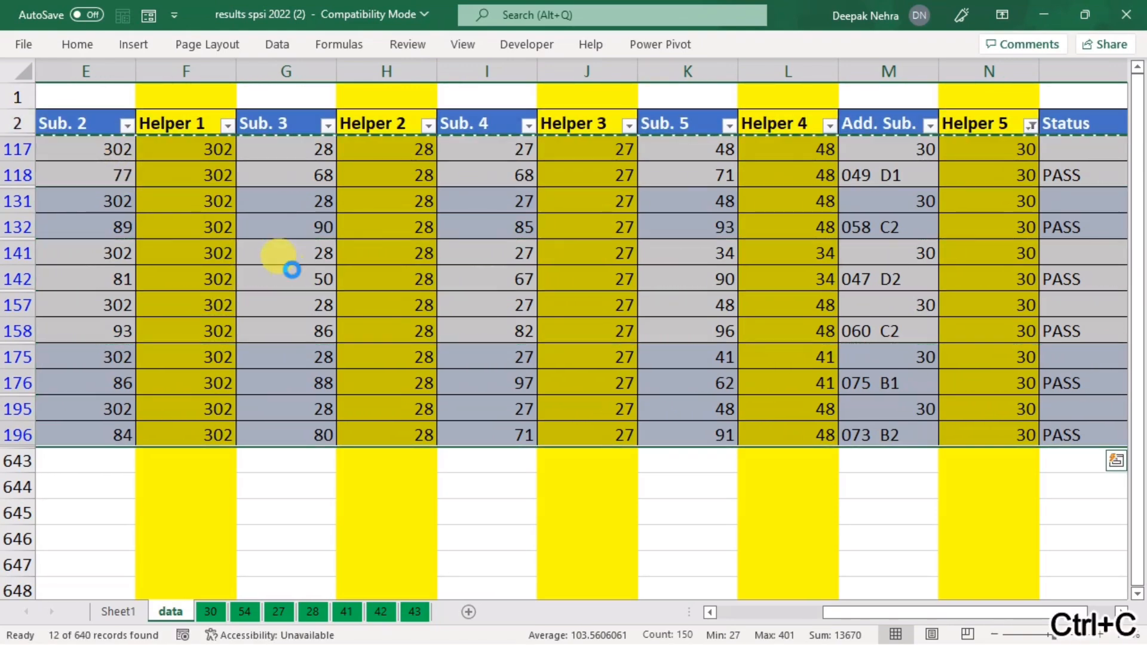
left_click(209, 611)
left_click(209, 612)
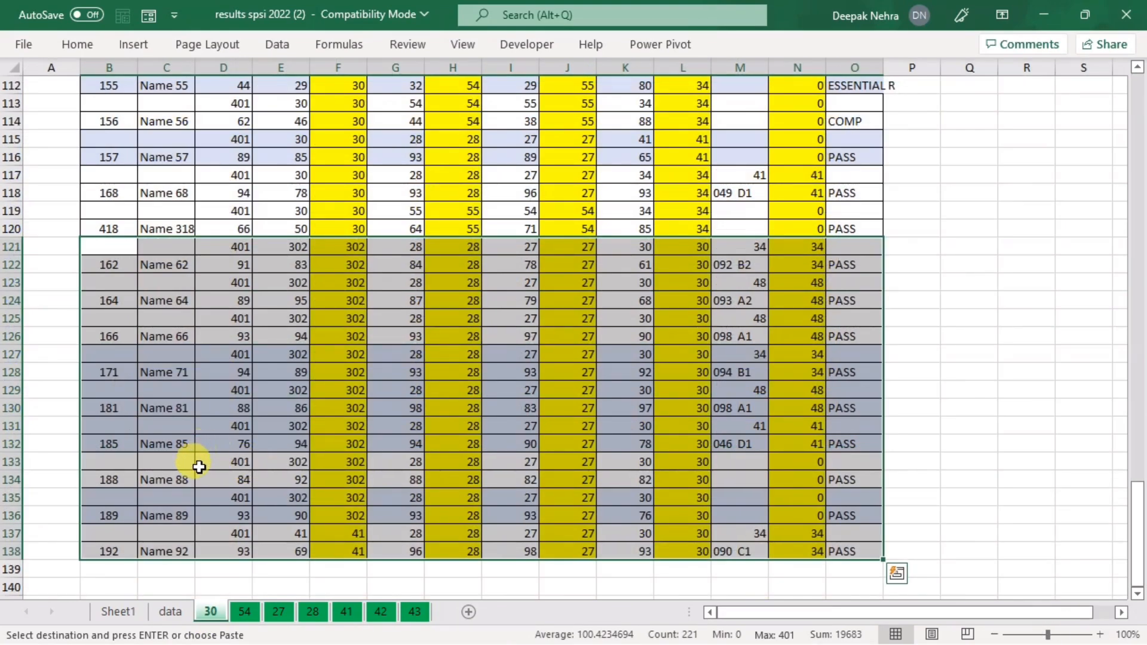
left_click(109, 572)
scroll(357, 451, "down", 2)
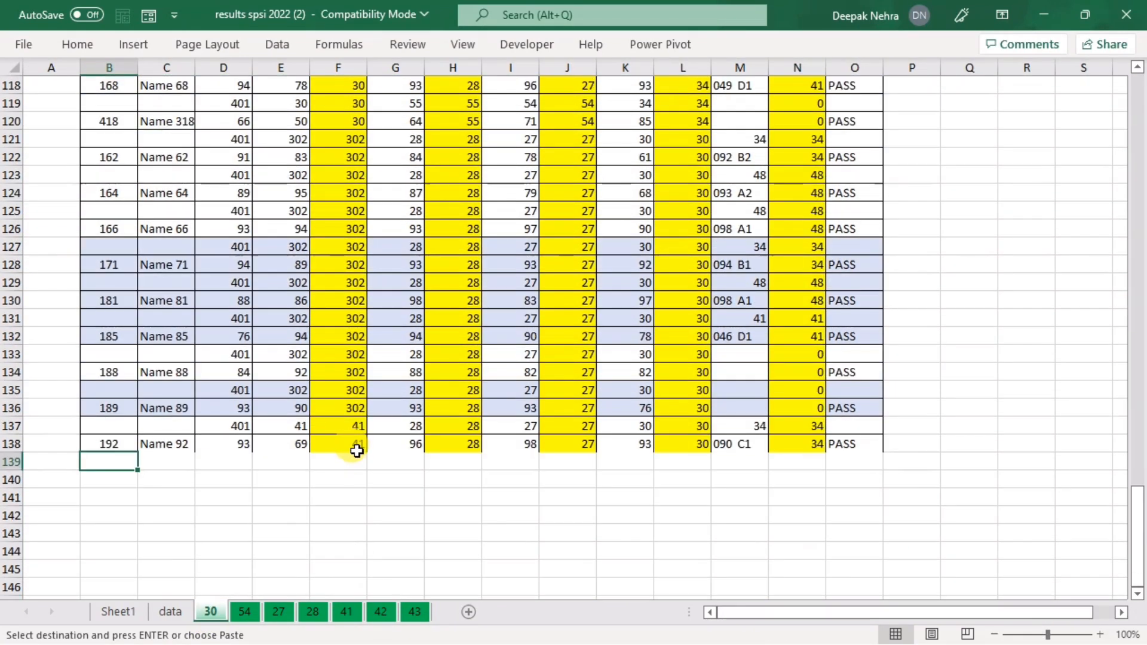
key("ctrl+v")
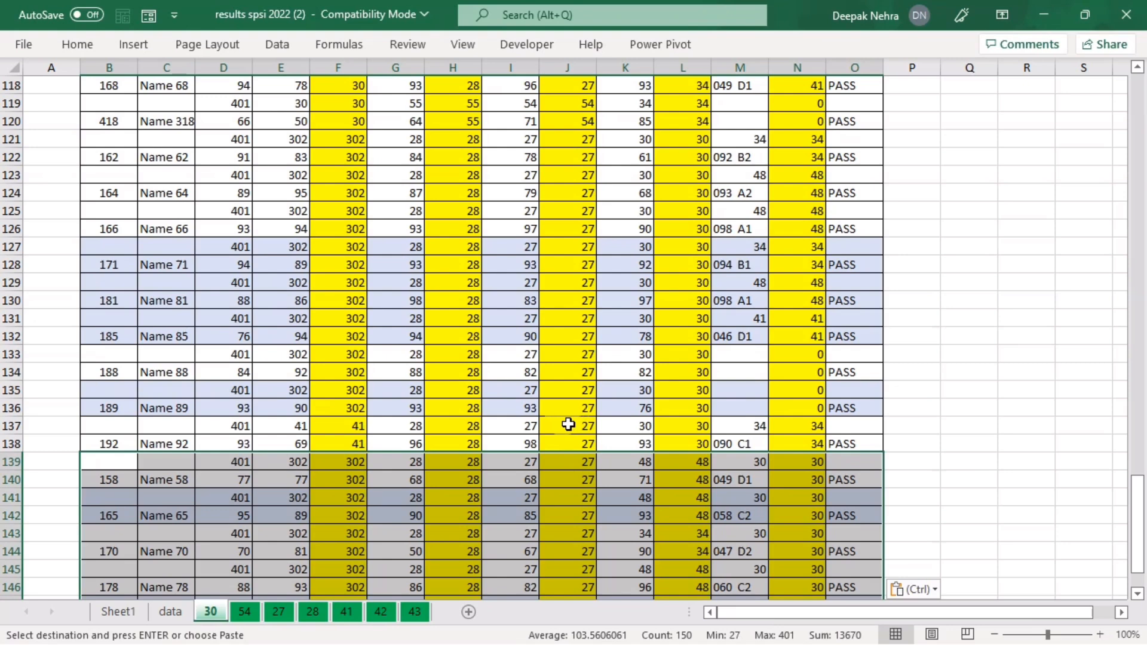
left_click(144, 611)
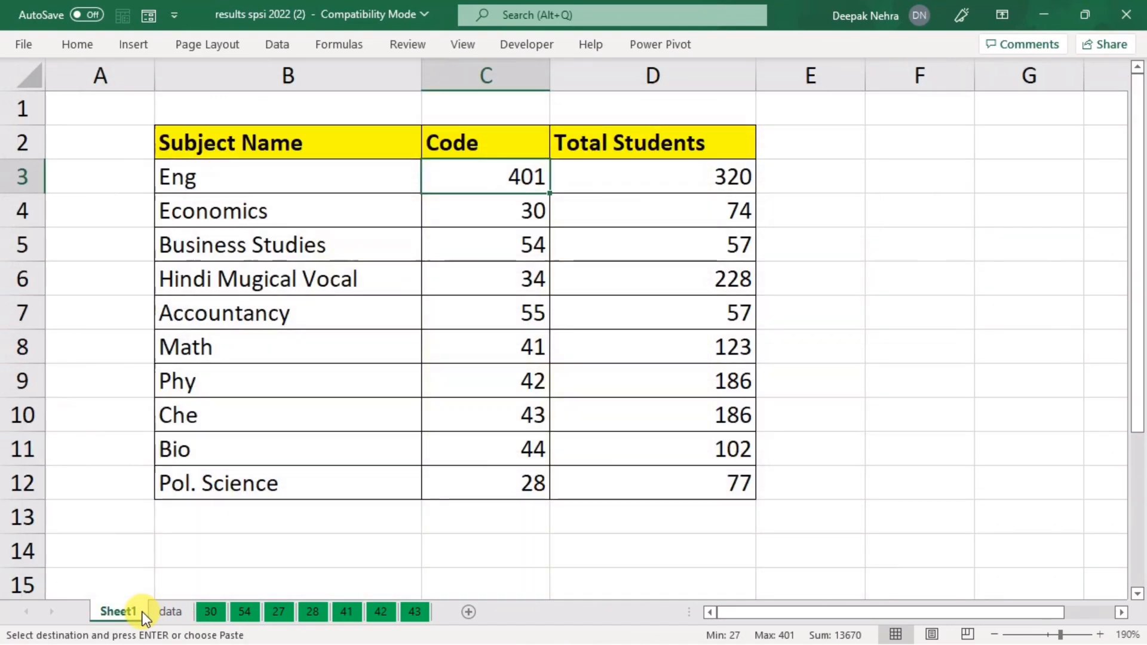
left_click(484, 211)
left_click(676, 211)
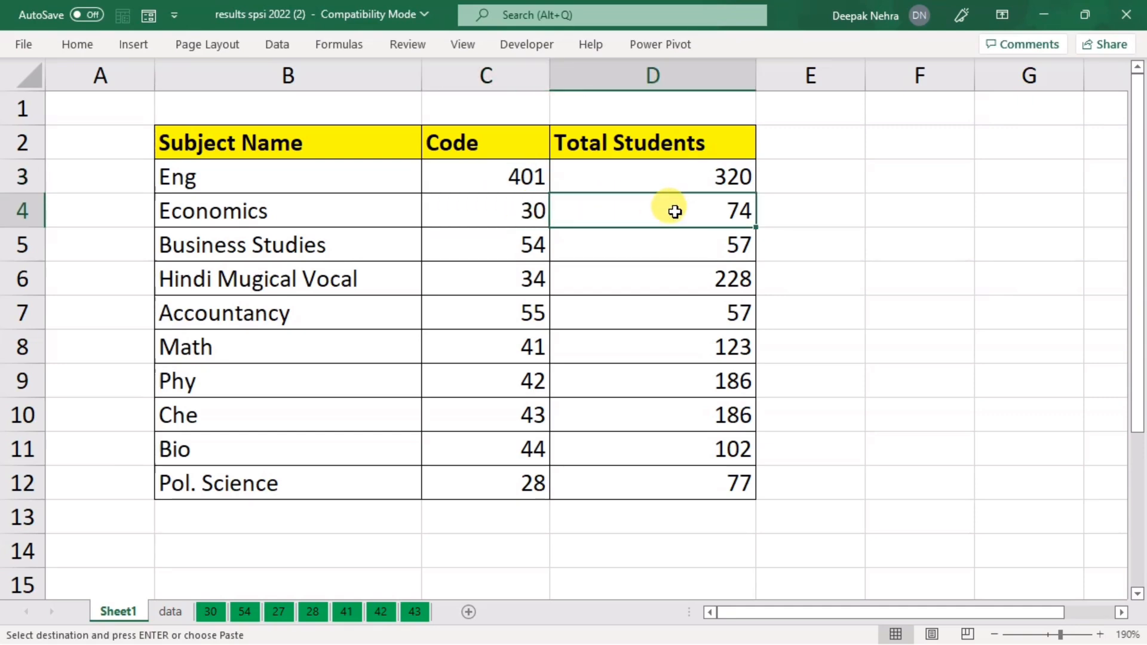
left_click(170, 611)
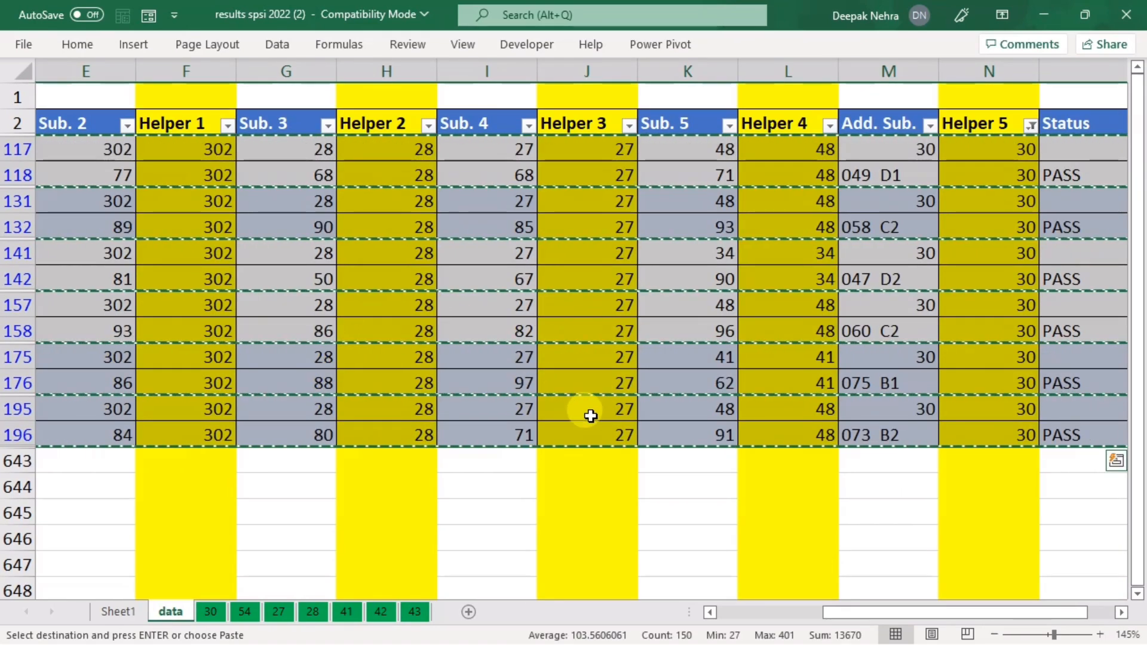
left_click(200, 612)
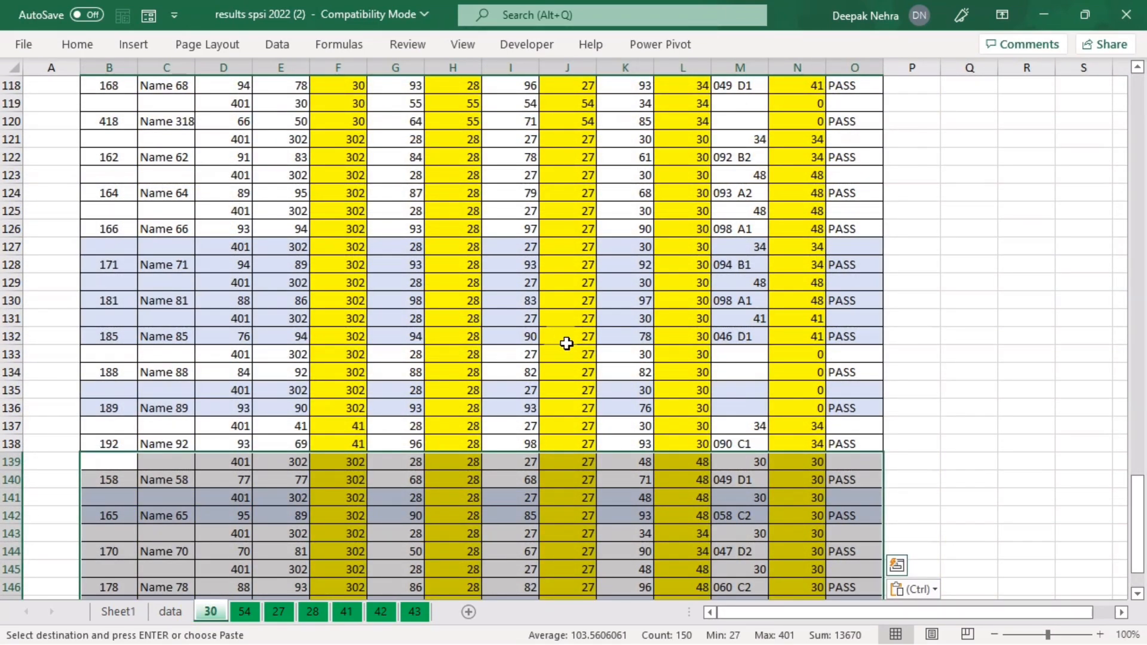
Step: Select column B on sheet 30 to read the roll-number count in the status bar
left_click(566, 341)
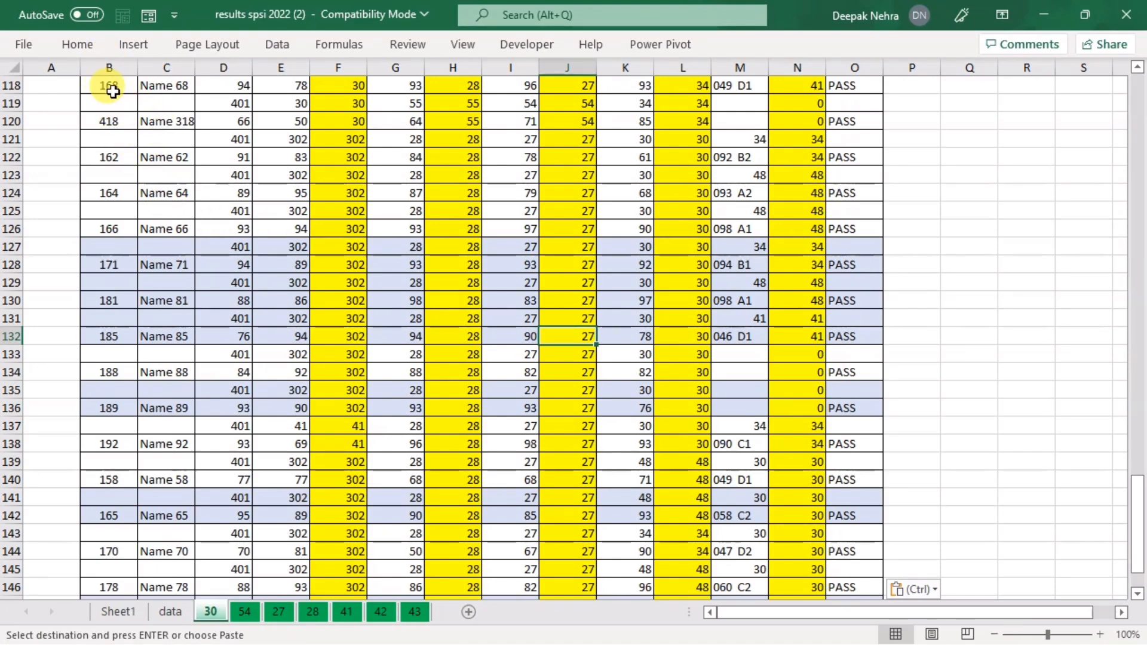
left_click(111, 65)
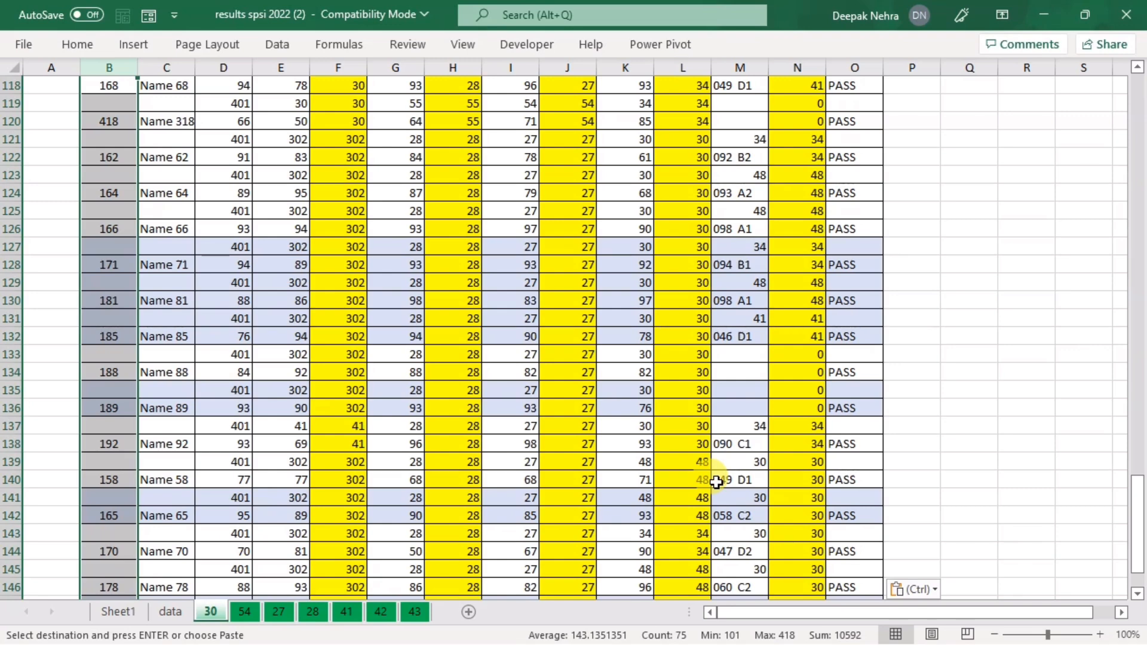
left_click(97, 319)
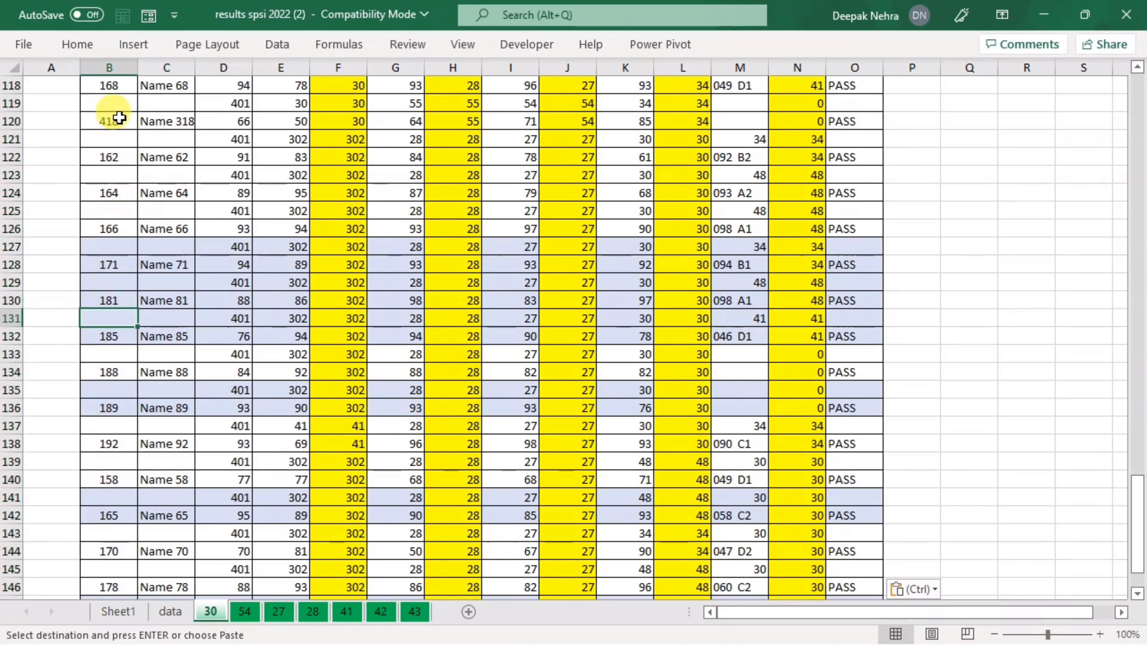
left_click(107, 66)
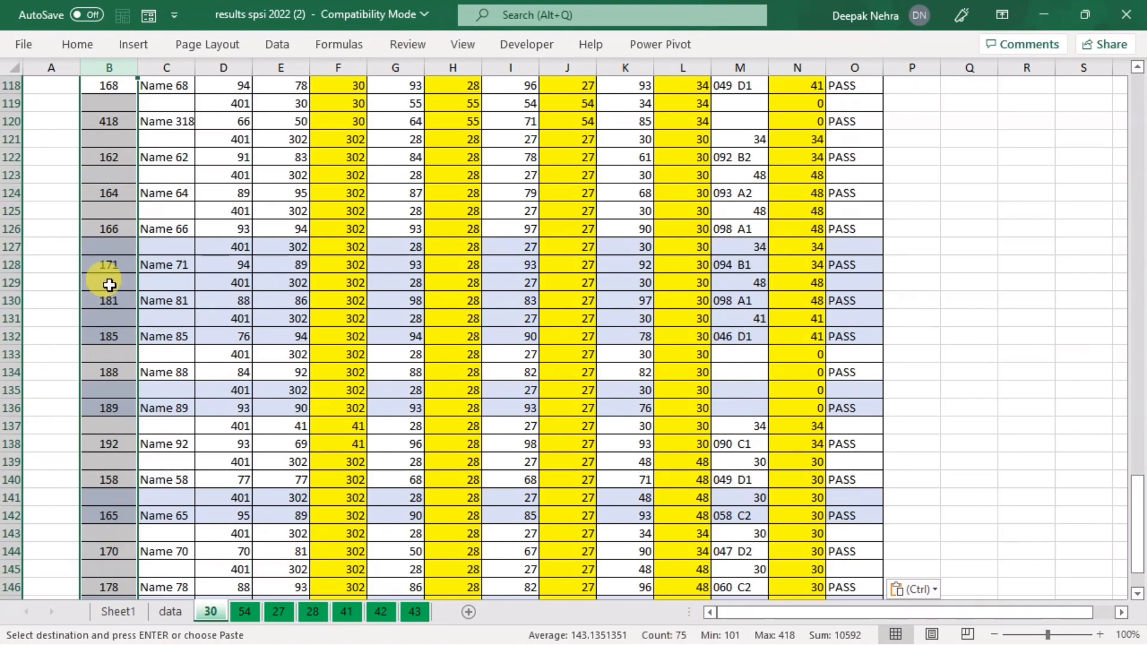
Step: Check the rows for Name 71 and Name 81, return to the Roll No. header, and move to sheet 54
left_click_drag(108, 273, 286, 281)
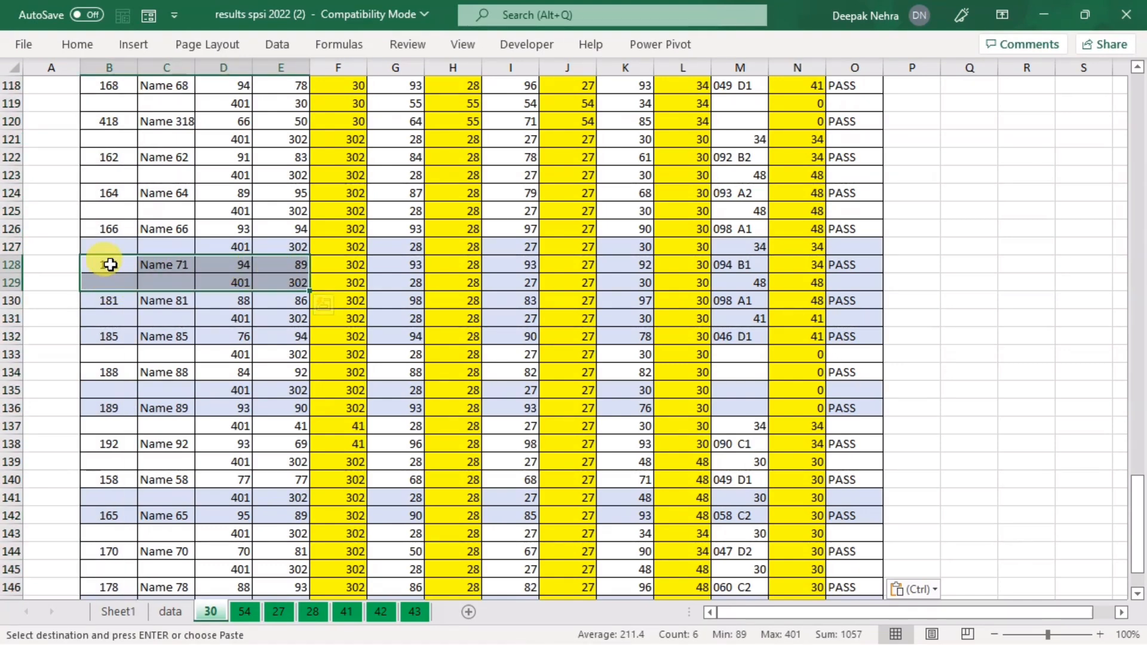
left_click_drag(106, 301, 161, 311)
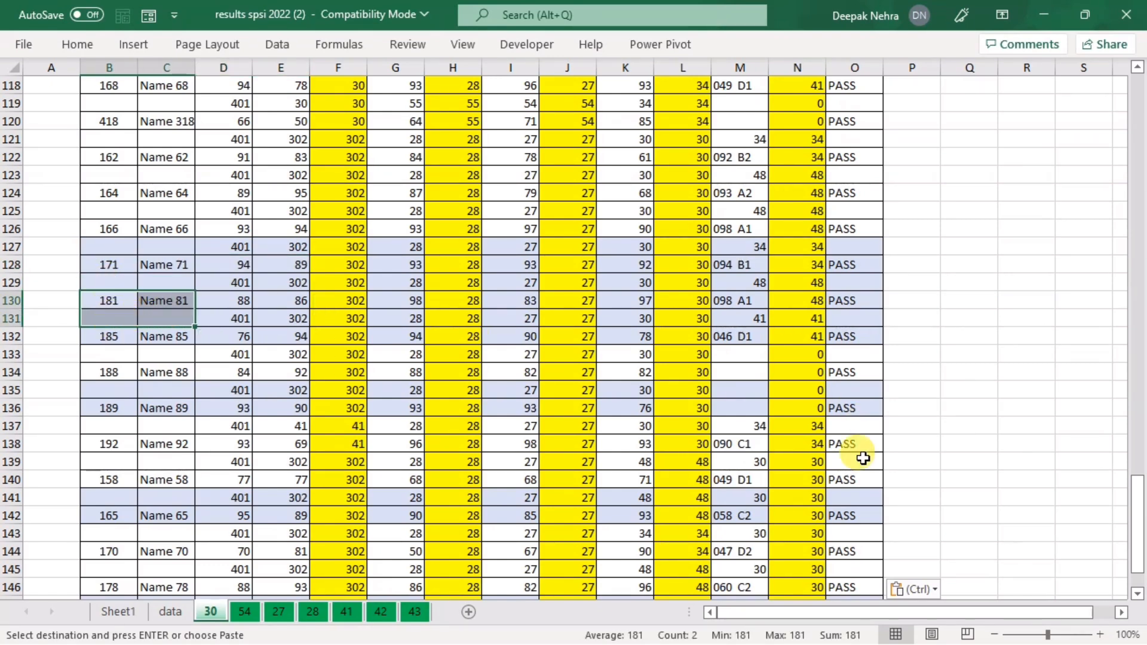
left_click_drag(1138, 530, 1138, 120)
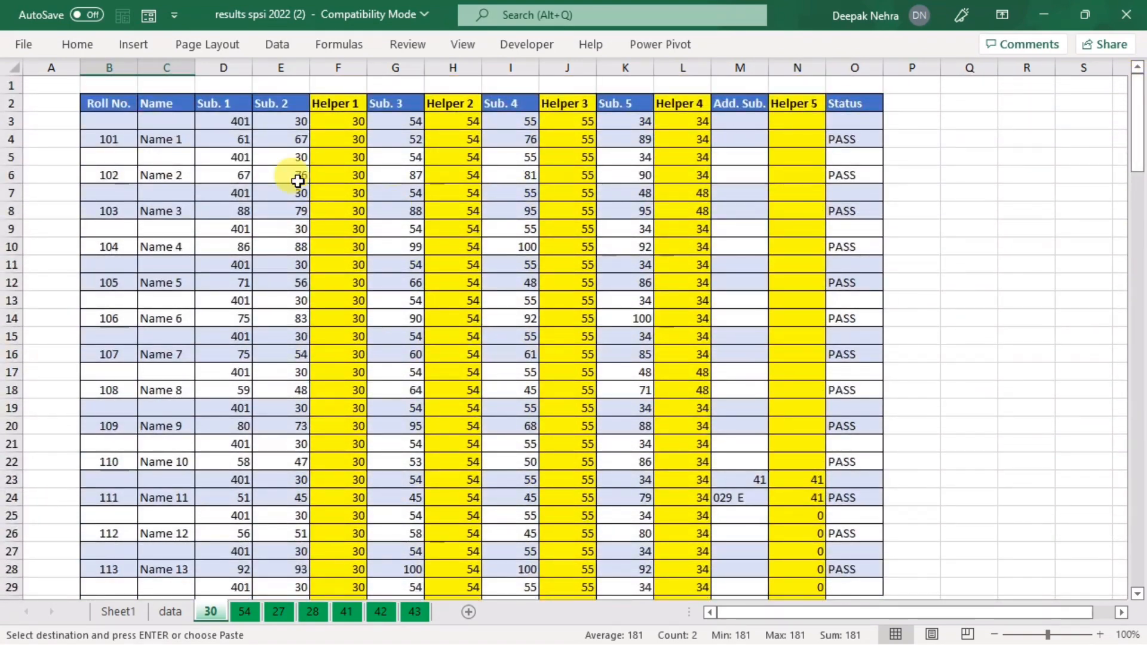
left_click(103, 102)
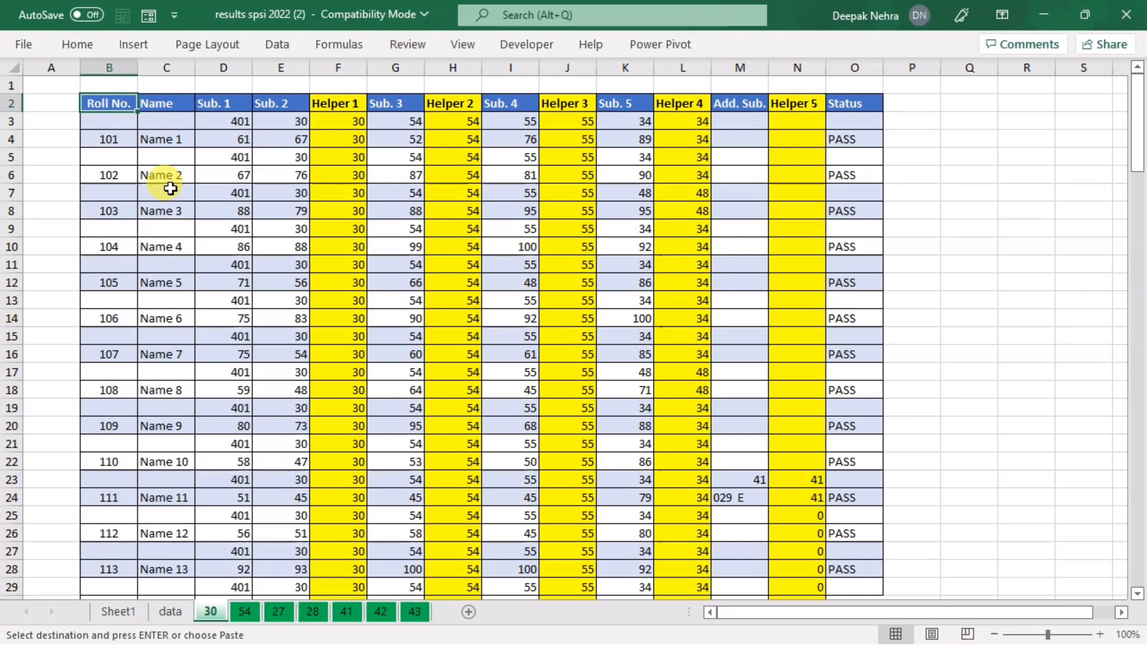
left_click(243, 616)
Step: Clear the Helper 5 filter on the data sheet
left_click(170, 612)
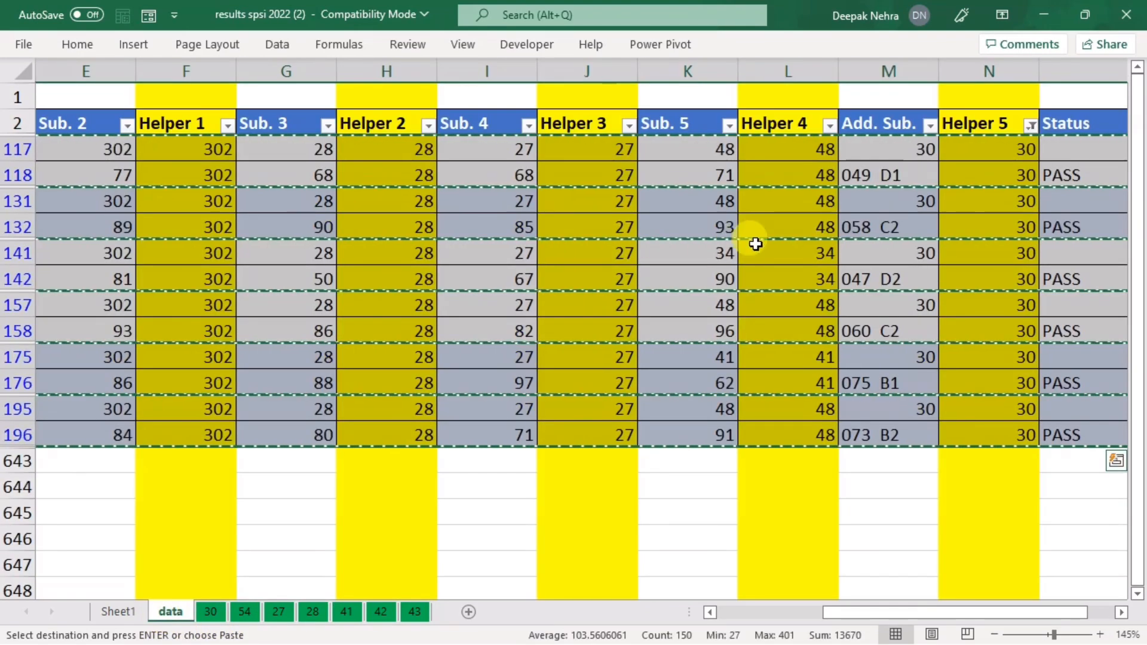
left_click(1026, 129)
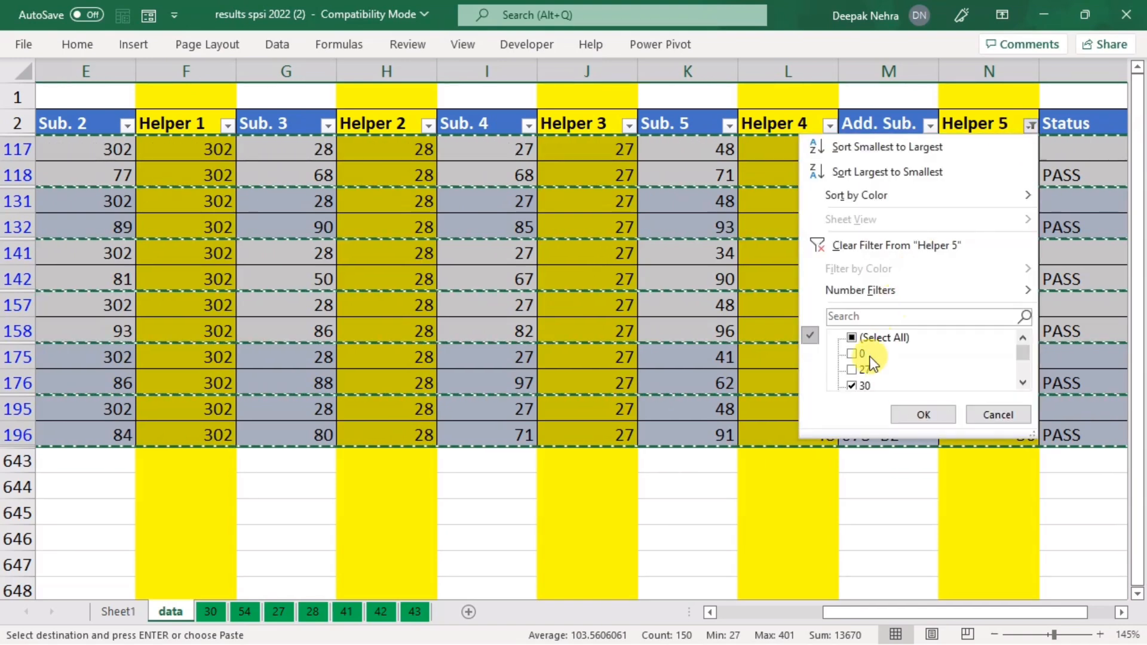
left_click(888, 251)
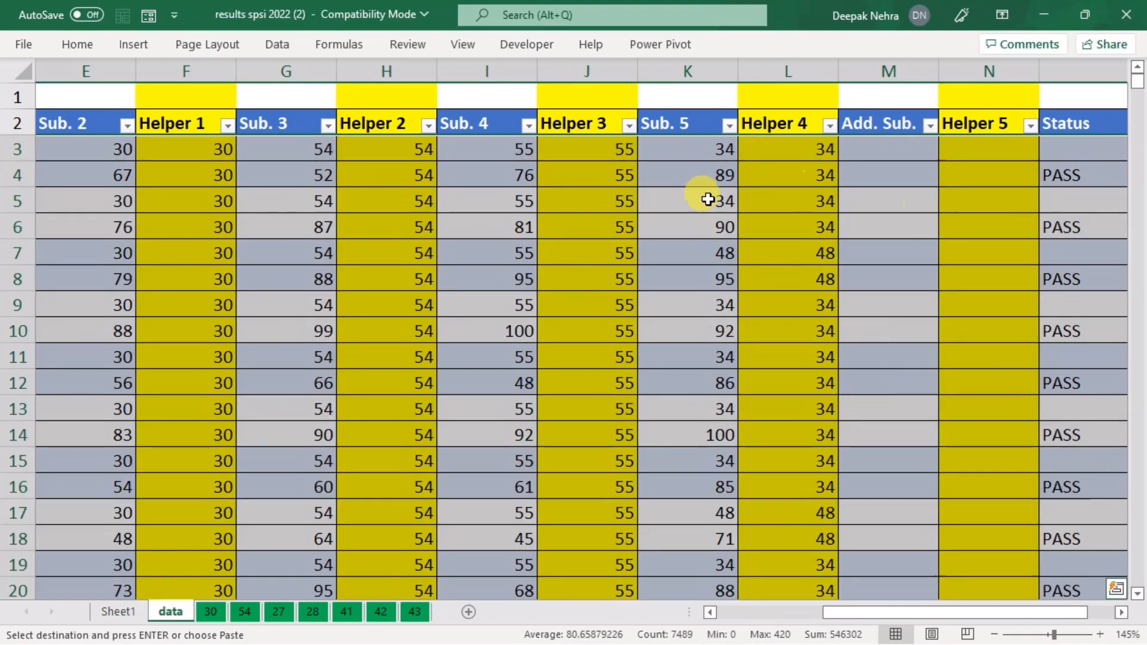
Step: Filter Helper 2 to show only rows with value 54
left_click(227, 125)
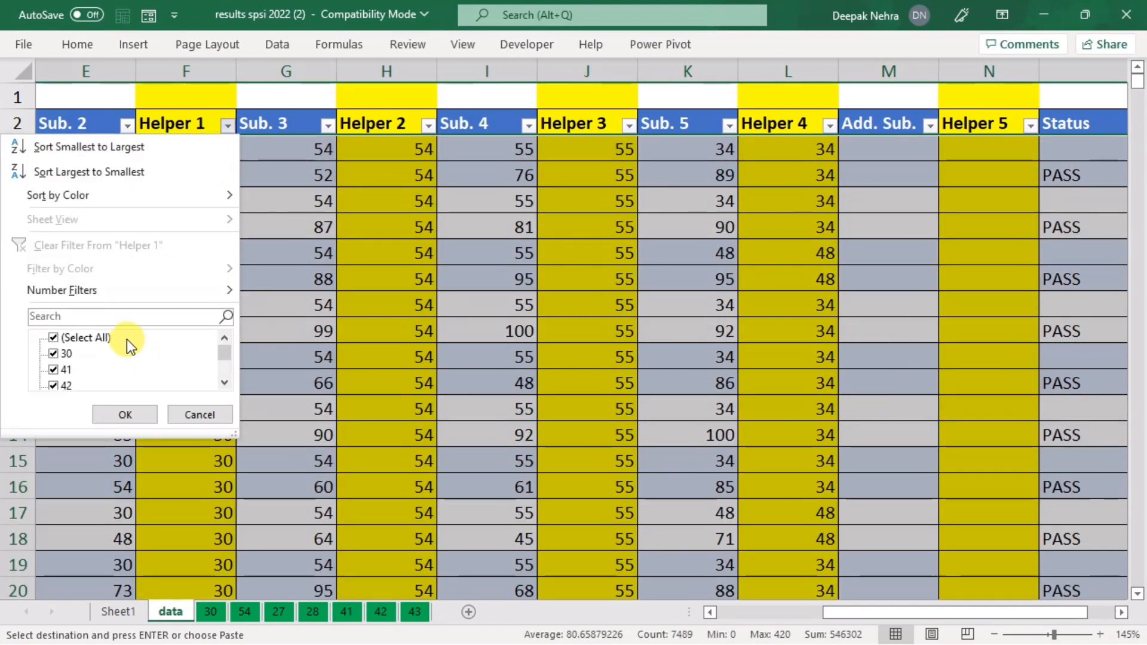
scroll(82, 359, "down", 2)
scroll(84, 374, "up", 2)
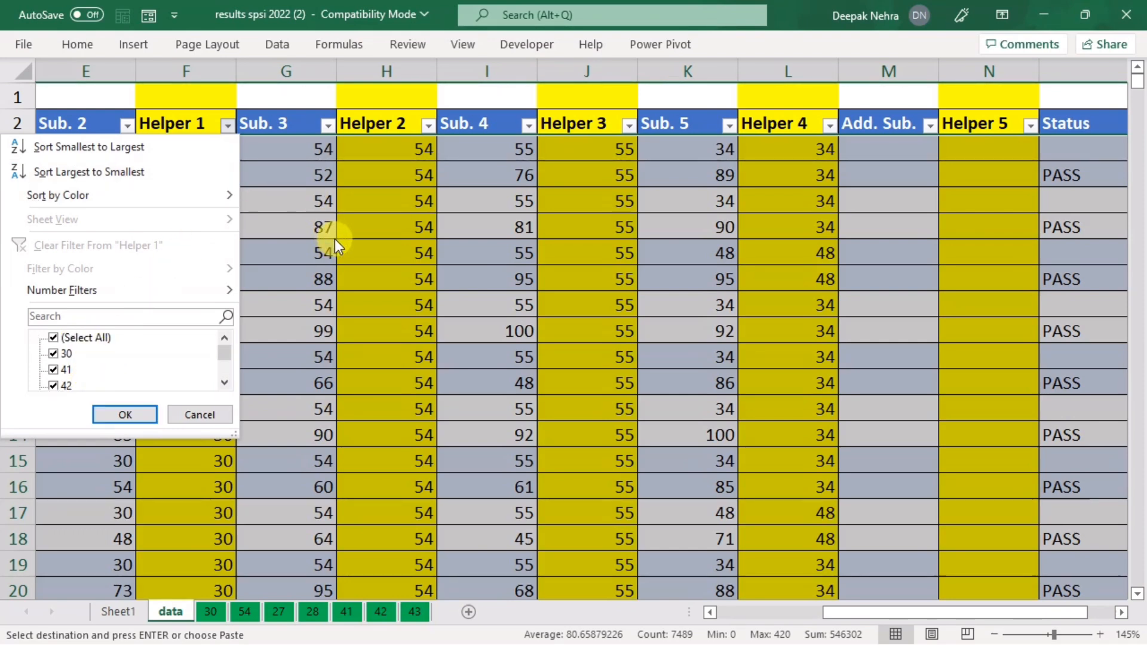
scroll(105, 346, "down", 2)
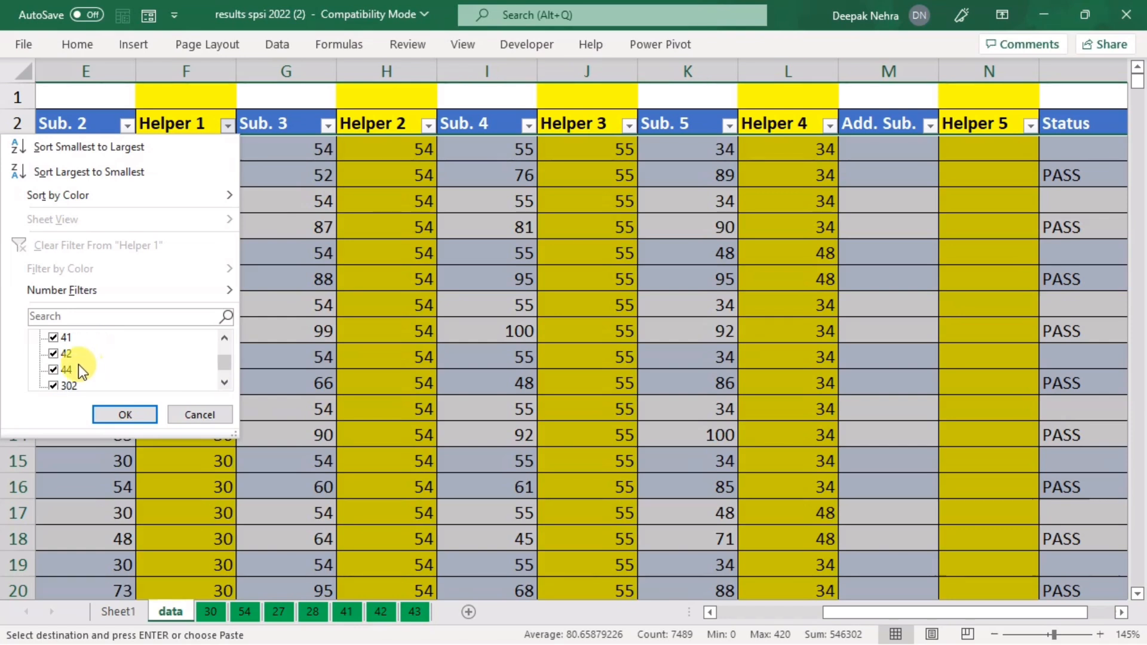
left_click(427, 124)
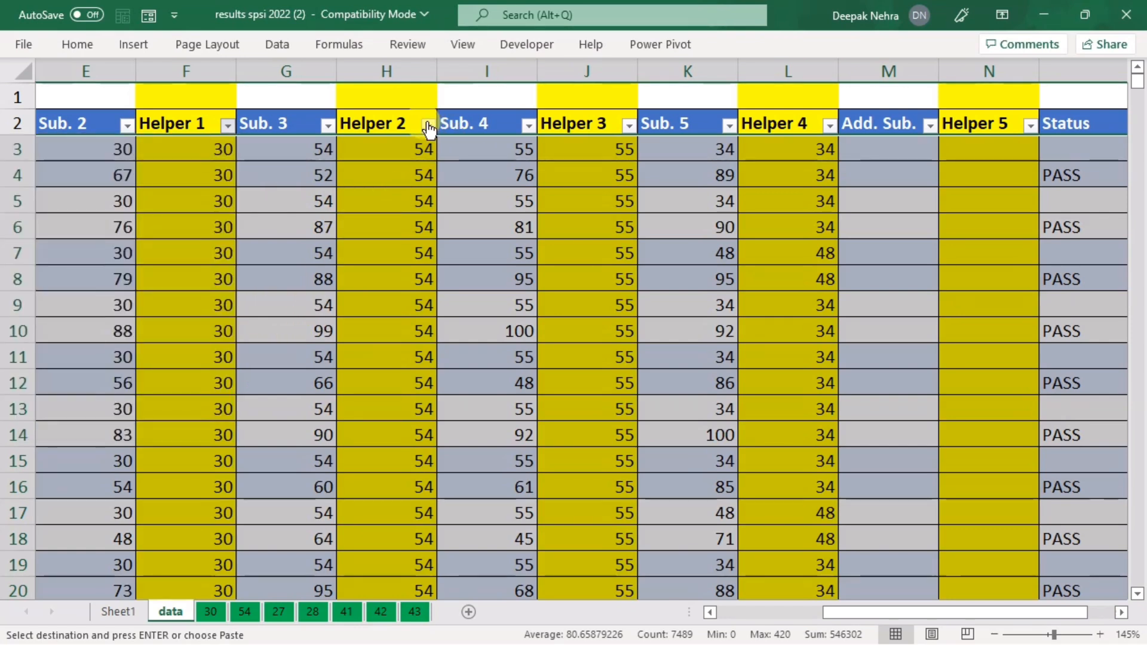
left_click(428, 124)
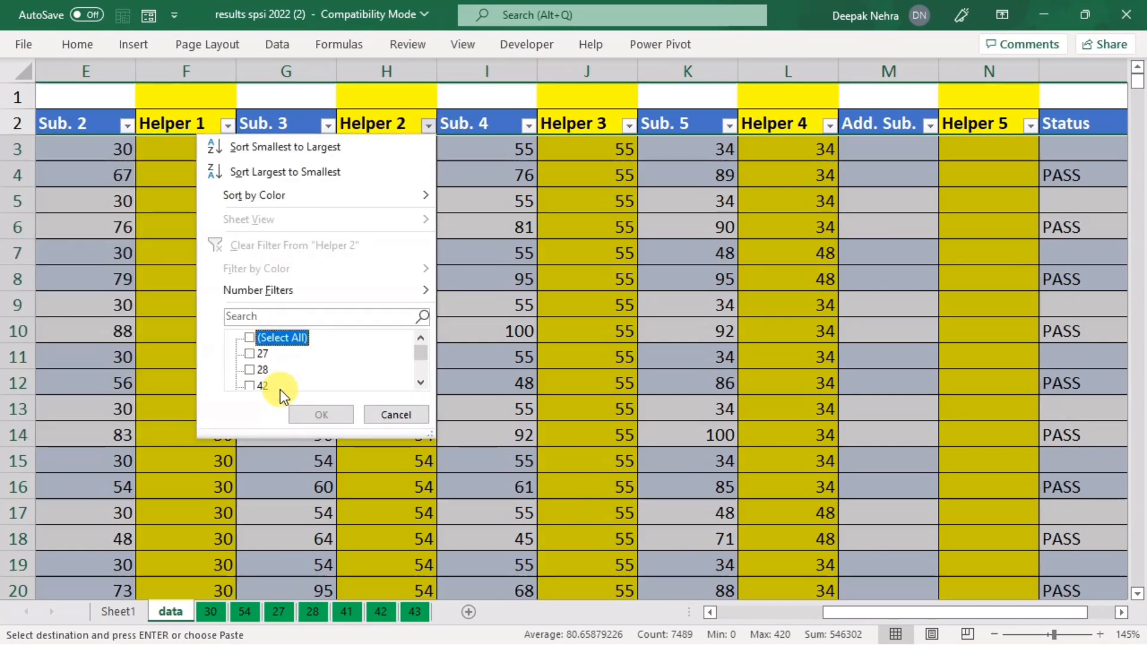
scroll(285, 371, "down", 3)
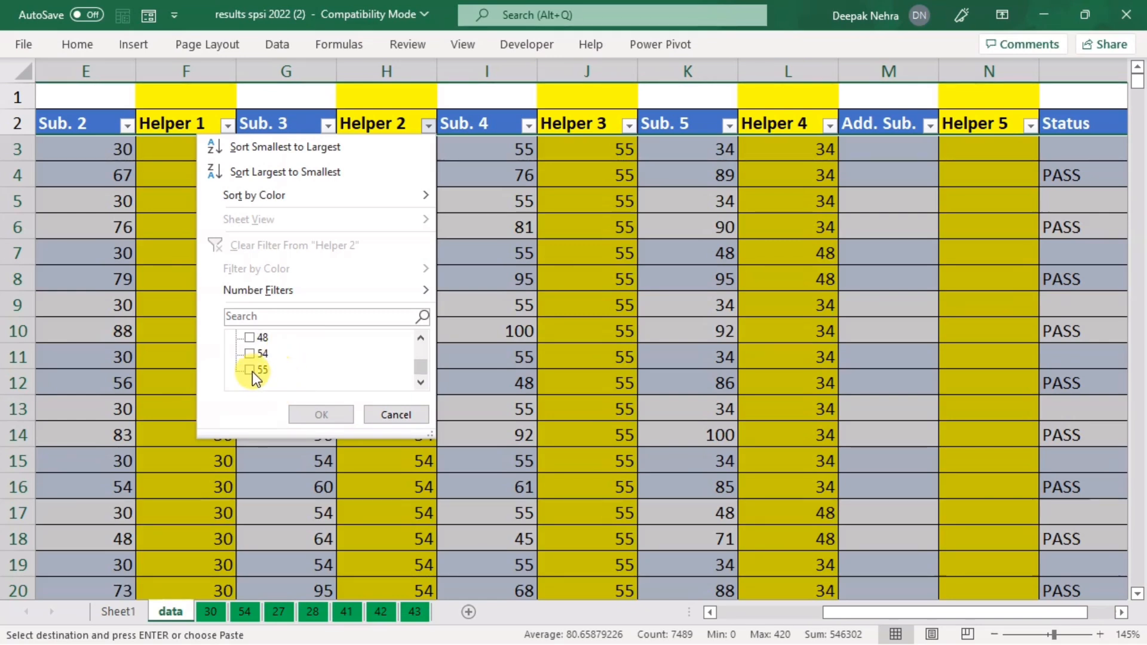
left_click(253, 353)
left_click(305, 413)
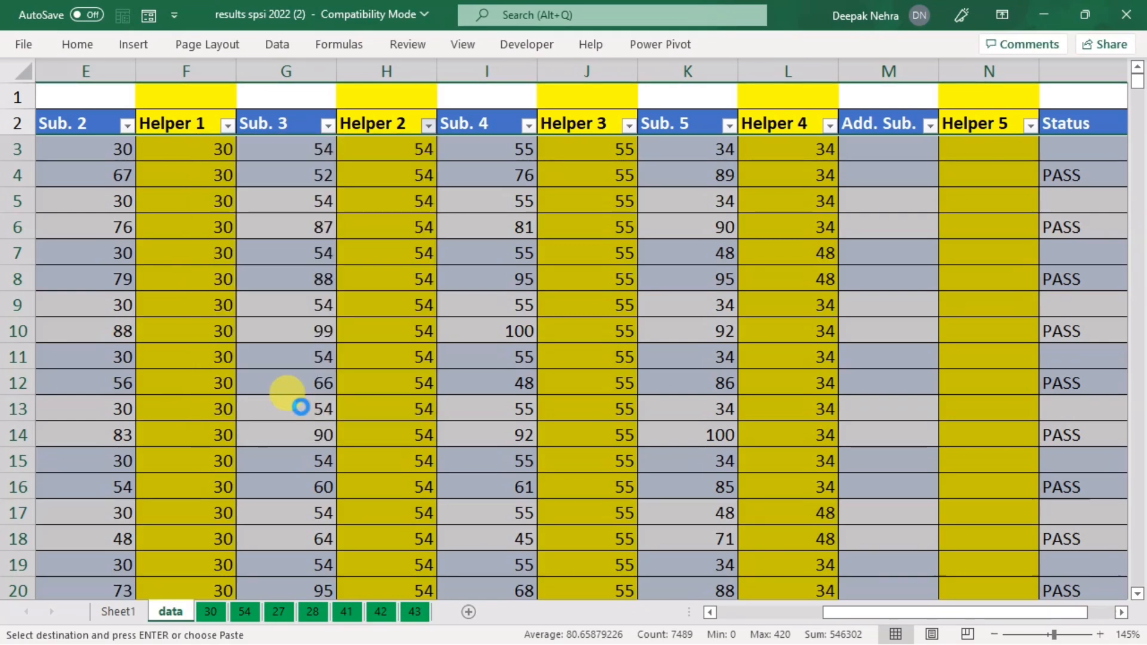
Step: Copy the Helper 2 = 54 rows into sheet 54 at B2, then return to the data sheet
left_click(366, 353)
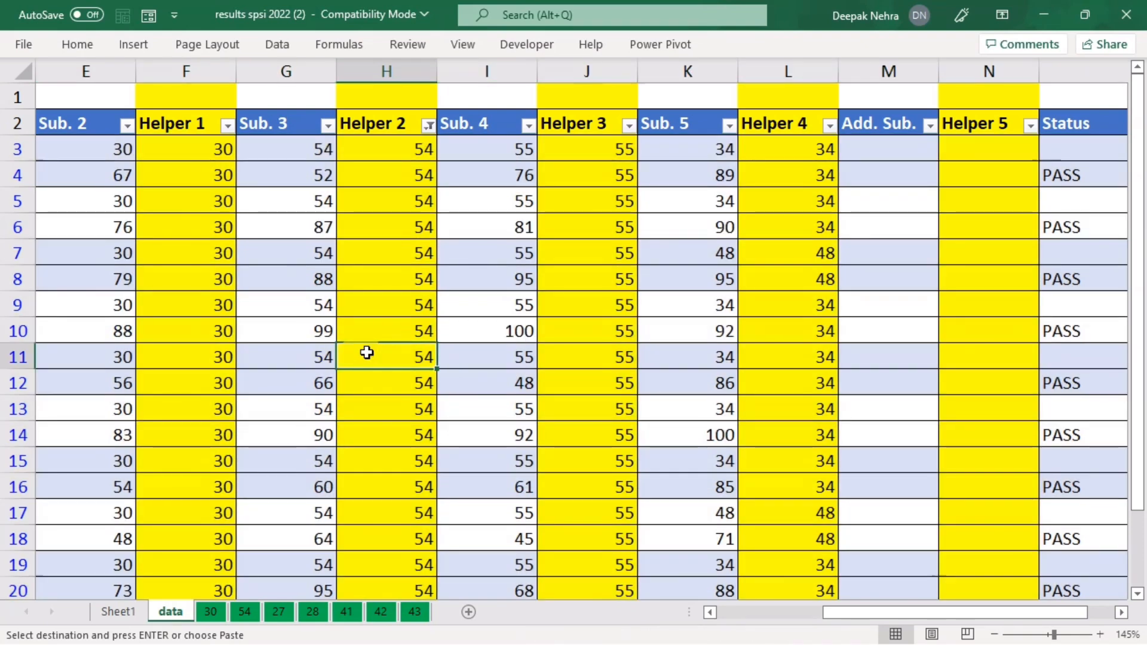
key("ctrl+a")
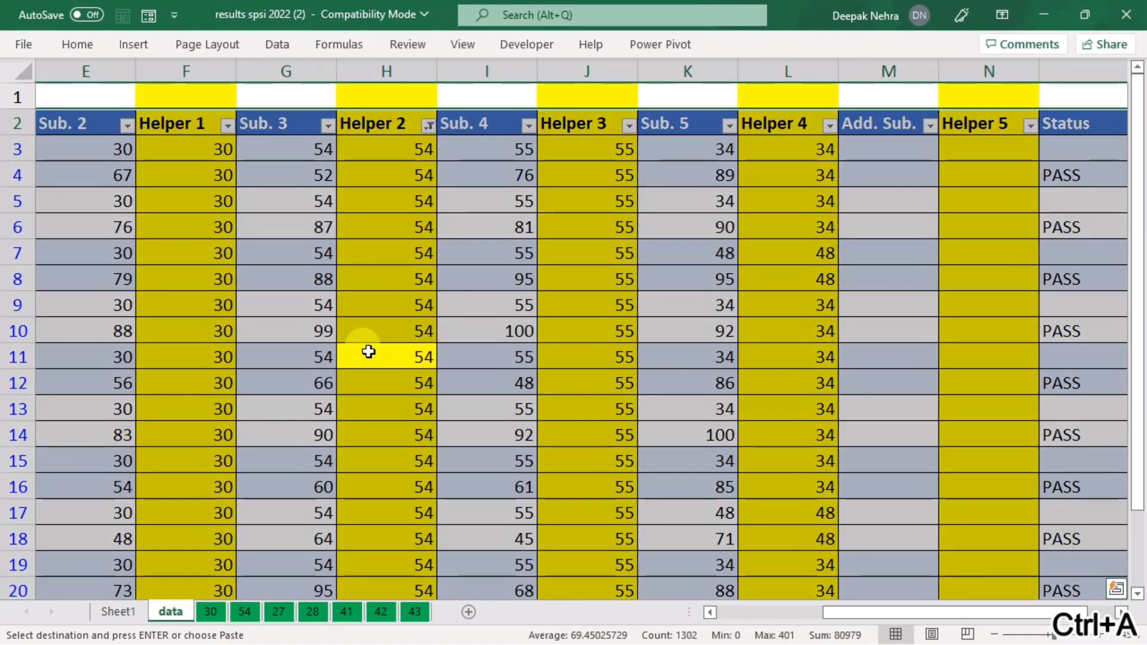
key("ctrl+c")
left_click(245, 612)
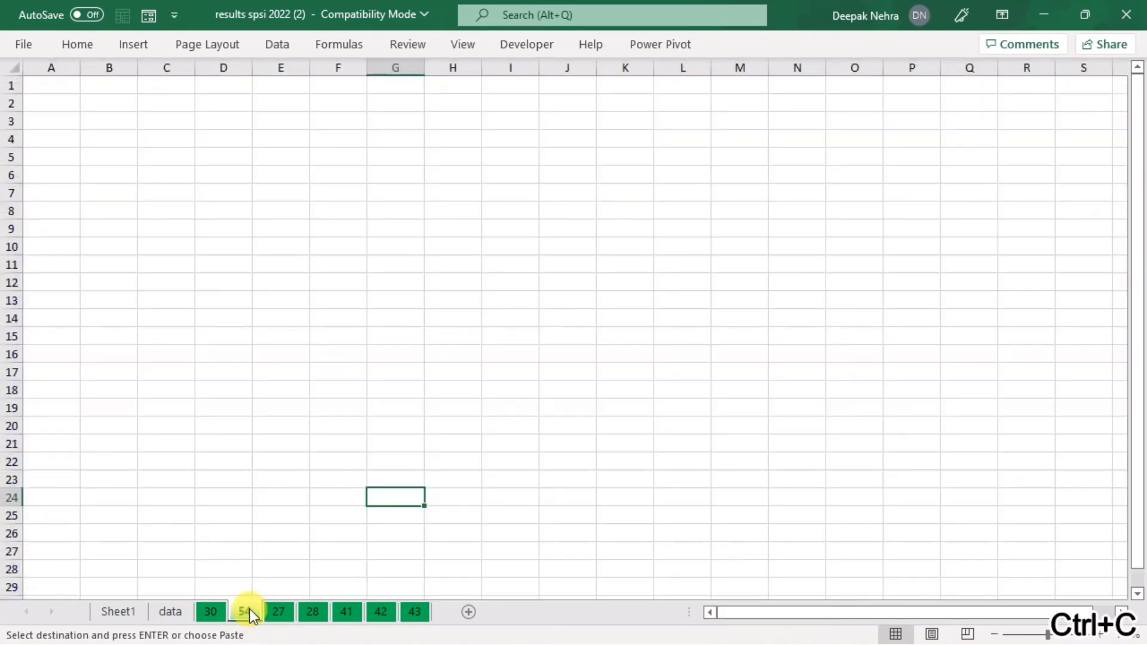
left_click(103, 102)
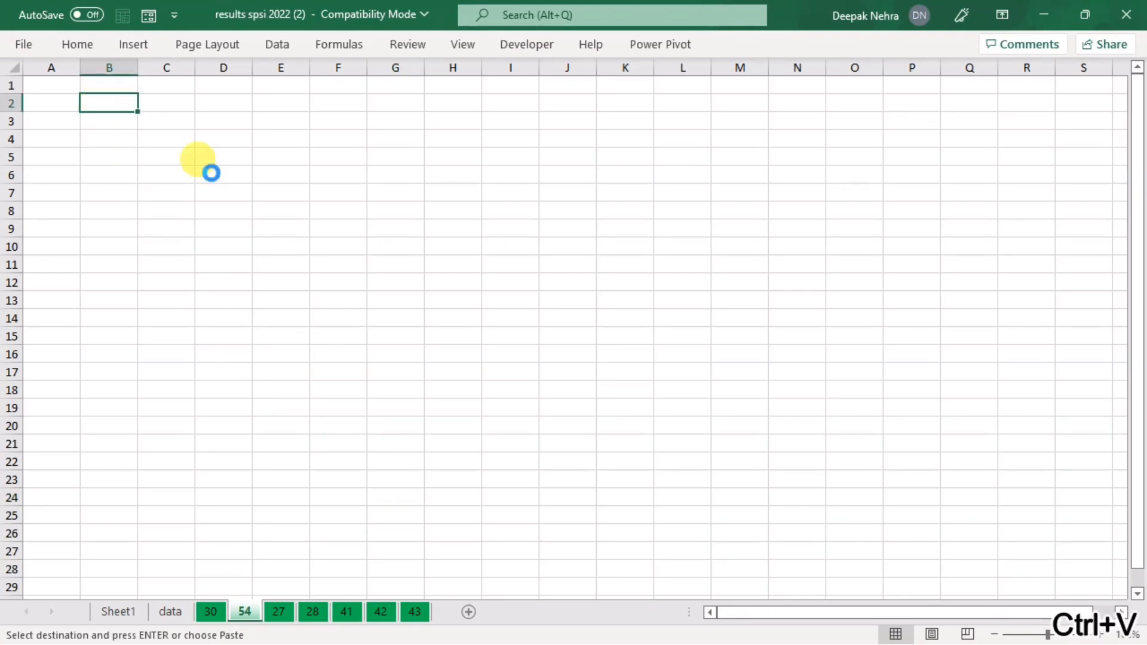
key("ctrl+v")
left_click(170, 611)
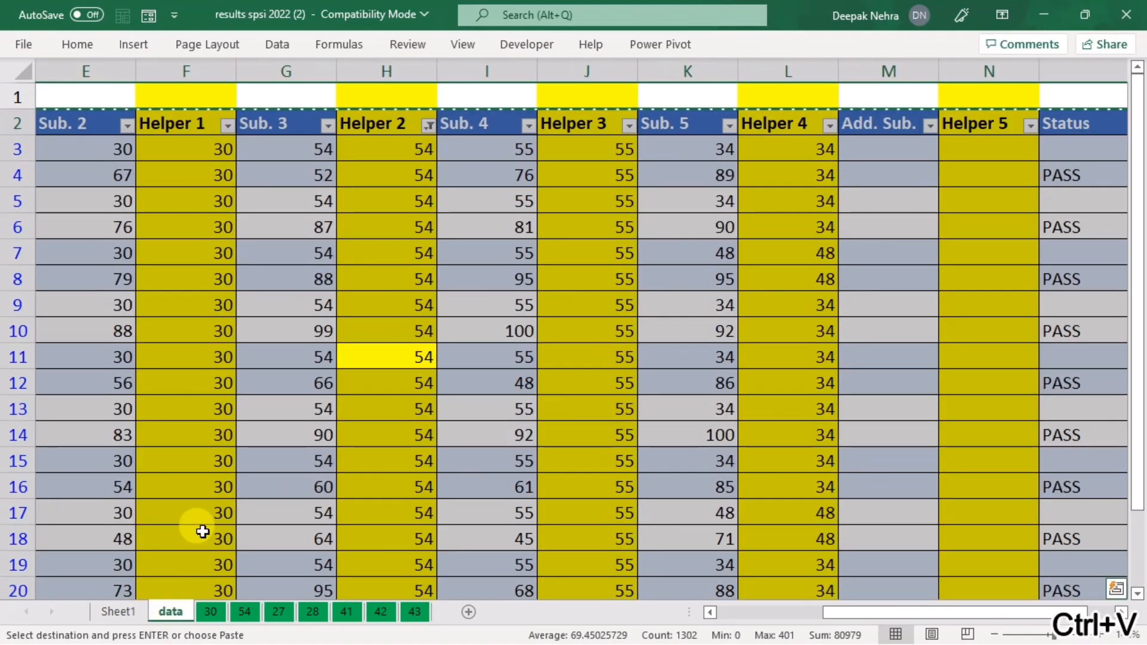
Step: Swap the Helper 2 filter for a Helper 3 filter on 54, leaving rows 637 and 638
left_click(425, 126)
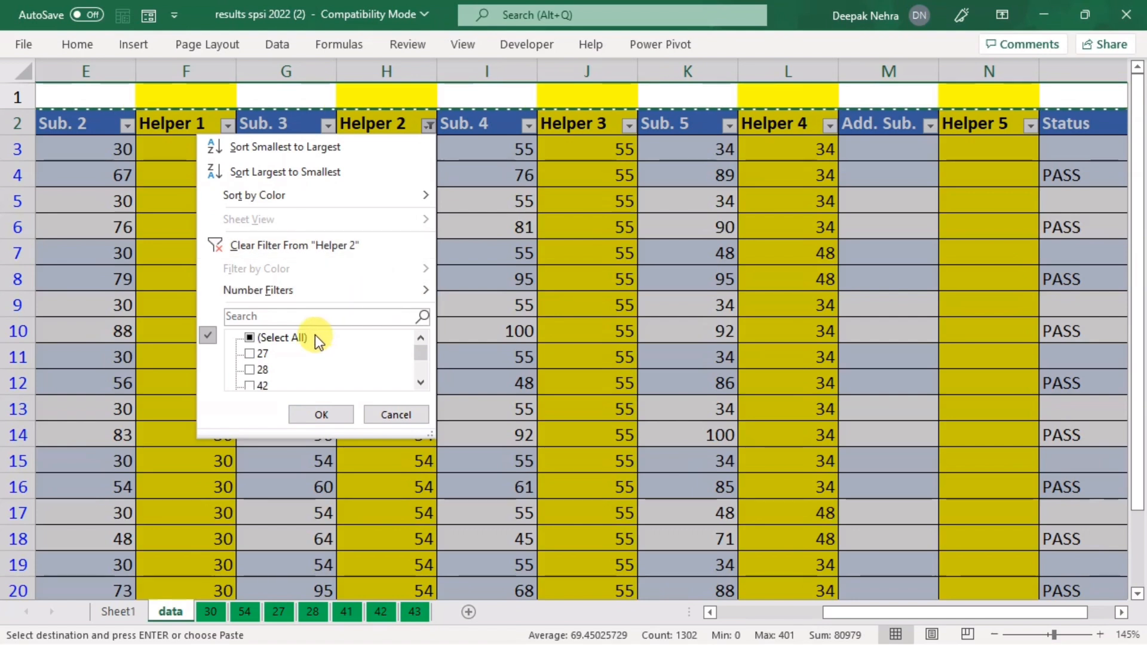
key("Escape")
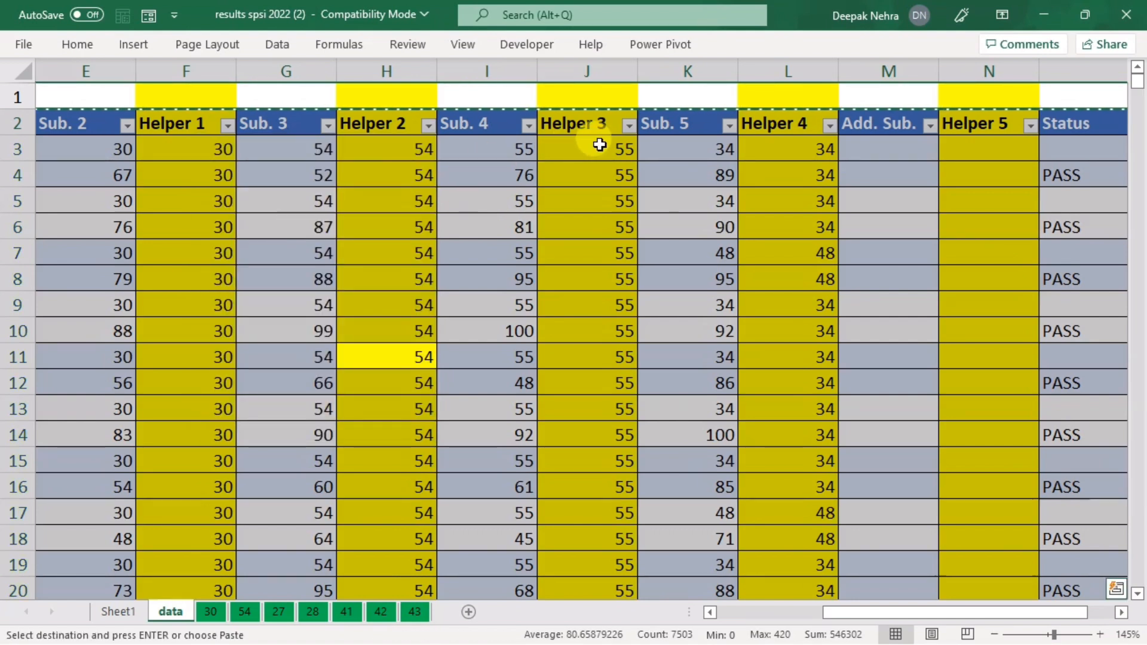
left_click(628, 125)
scroll(505, 365, "down", 2)
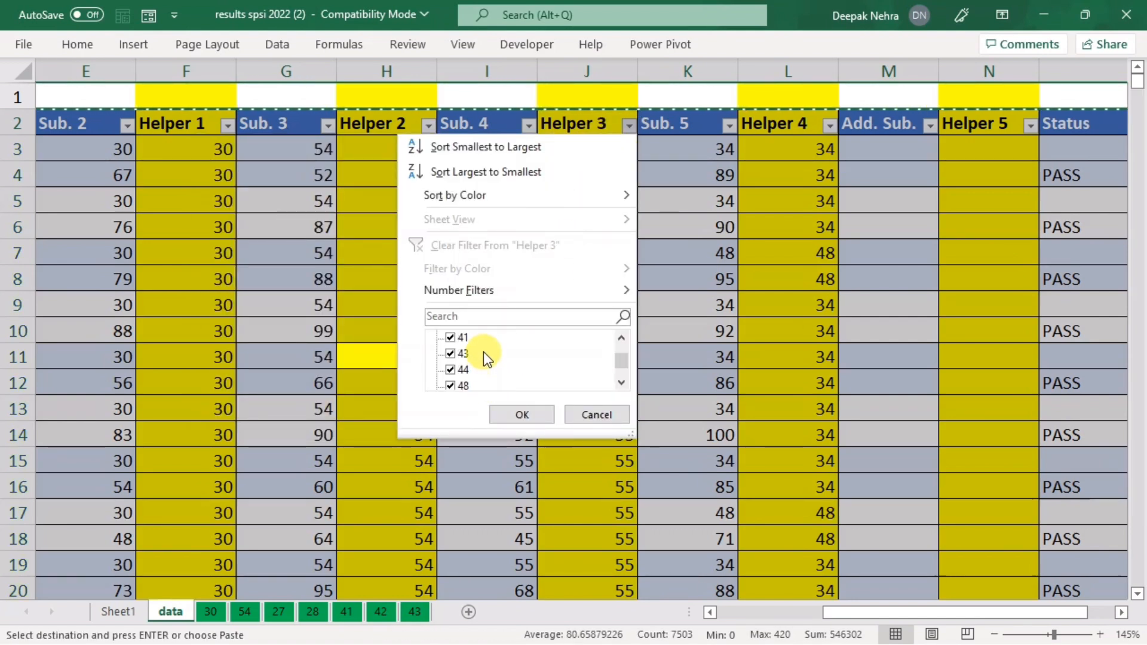
scroll(472, 354, "up", 3)
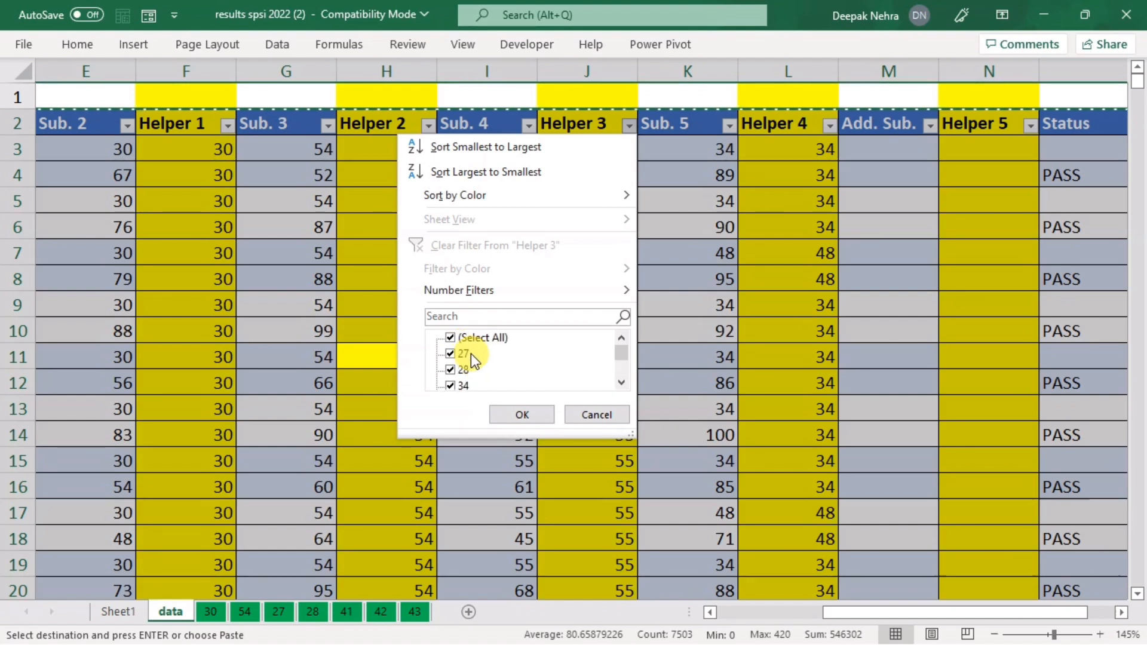
left_click(453, 338)
scroll(468, 364, "down", 1)
scroll(471, 375, "up", 1)
scroll(469, 370, "down", 2)
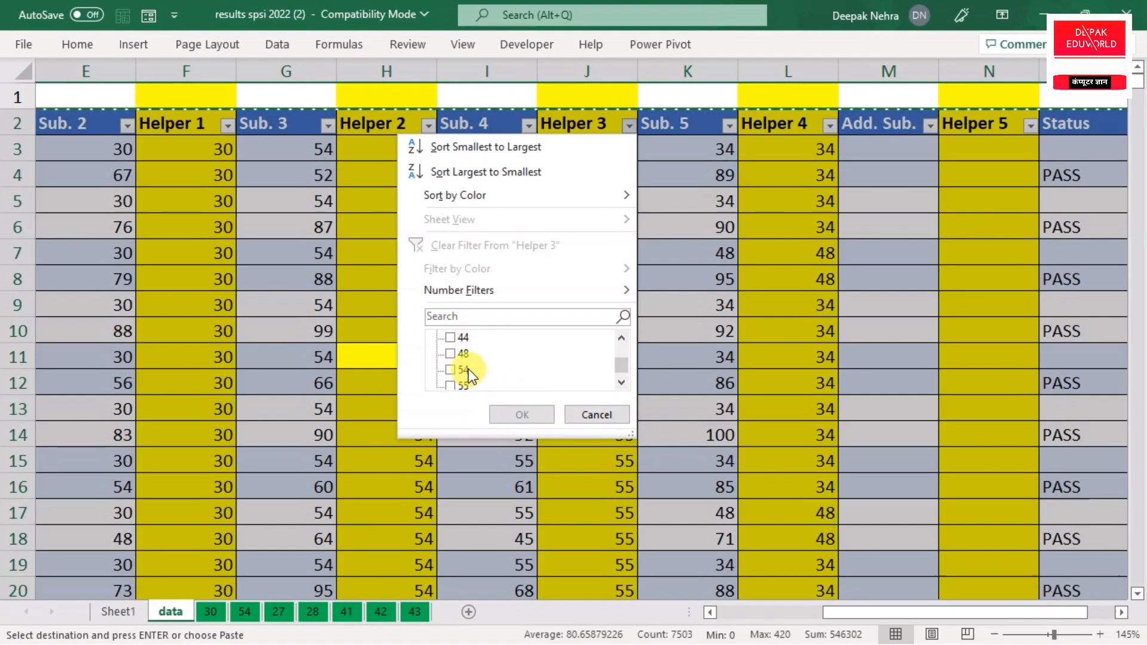
left_click(456, 375)
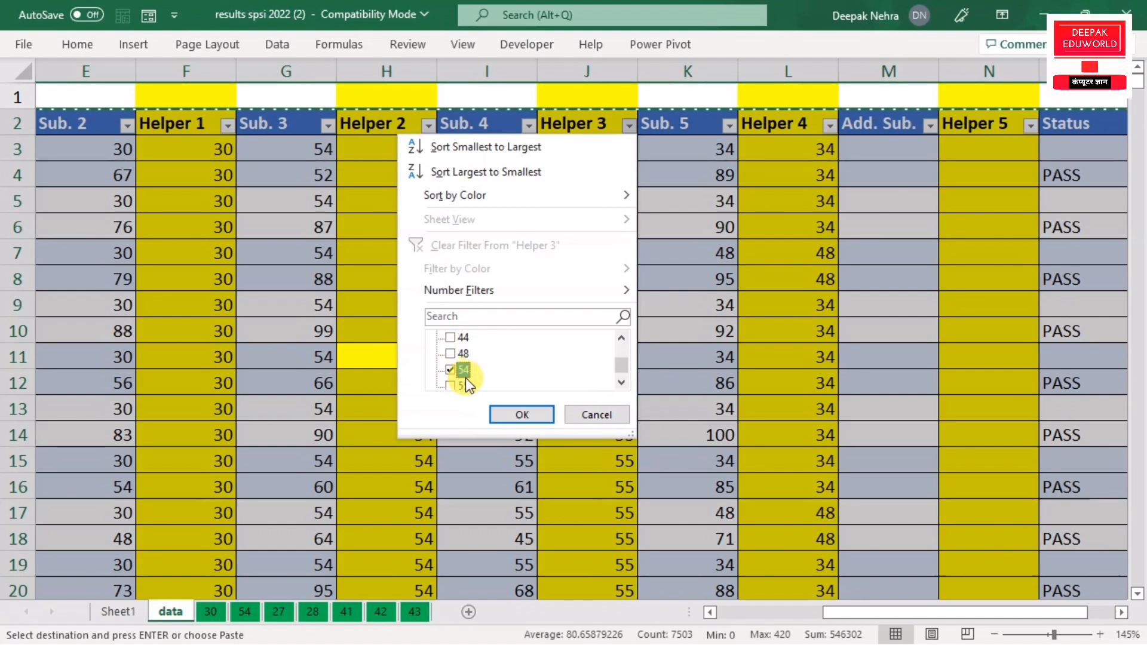
left_click(504, 413)
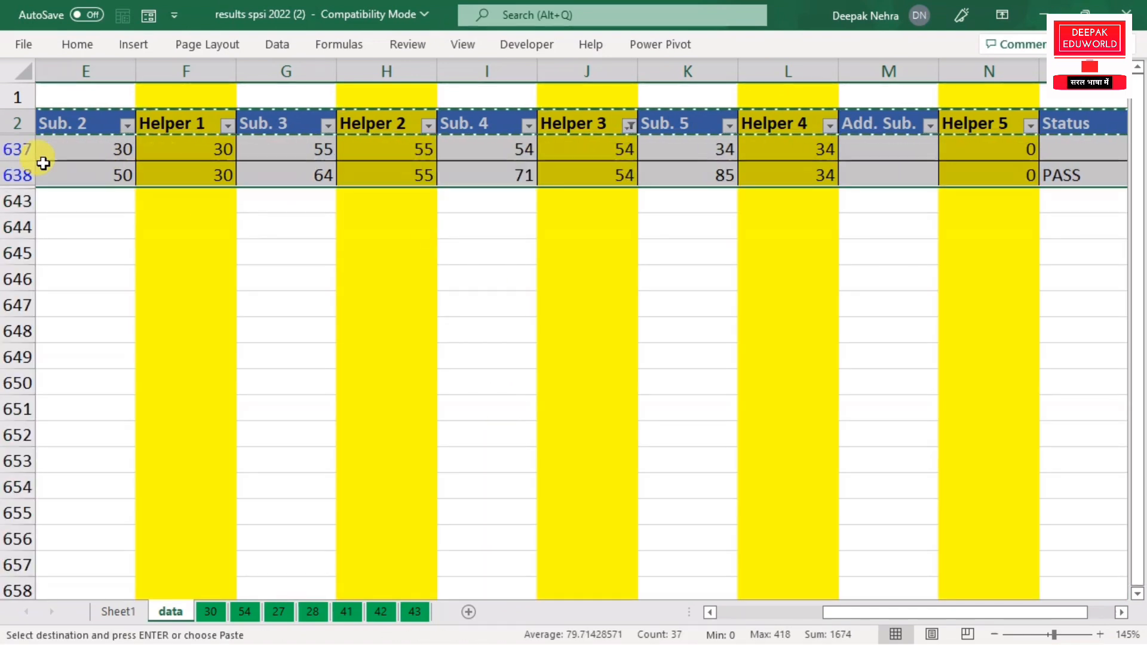
Step: Copy the two Helper 3 = 54 rows and paste them at B115 on sheet 54
key("ctrl+c")
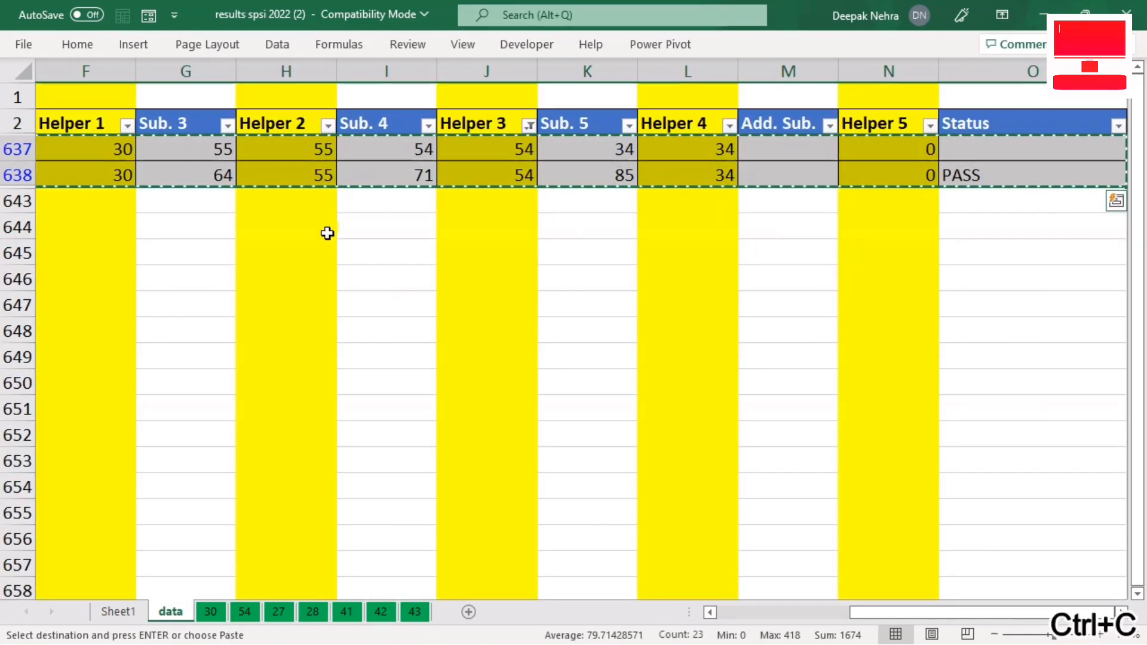
left_click(242, 612)
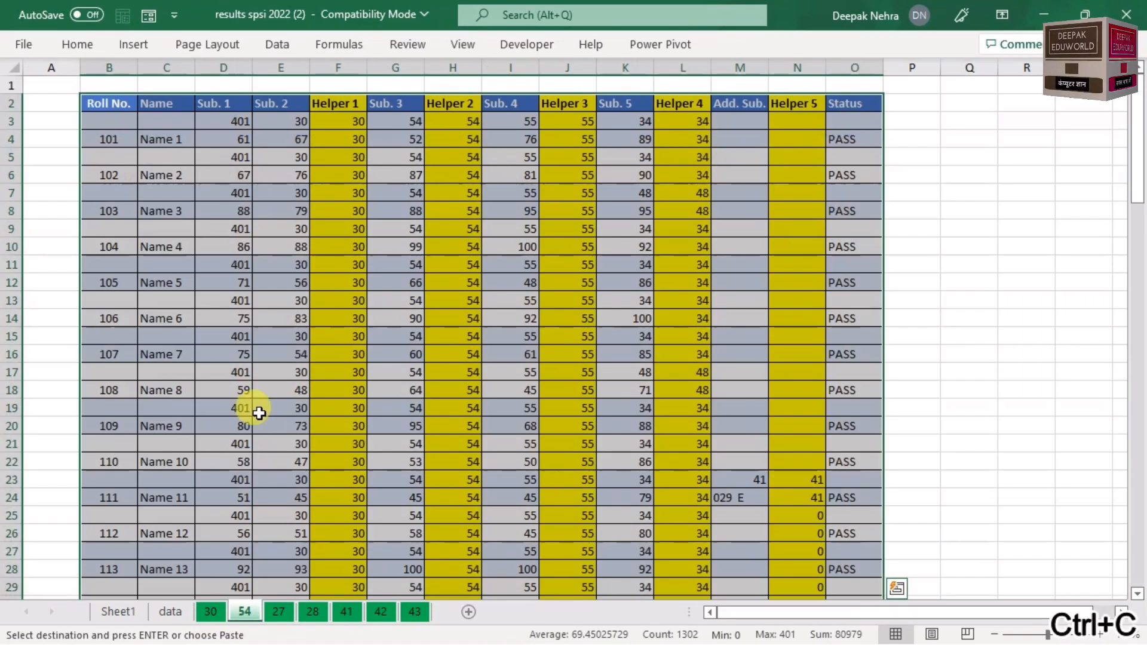
scroll(322, 364, "down", 10)
left_click_drag(1138, 290, 1134, 538)
scroll(249, 440, "down", 5)
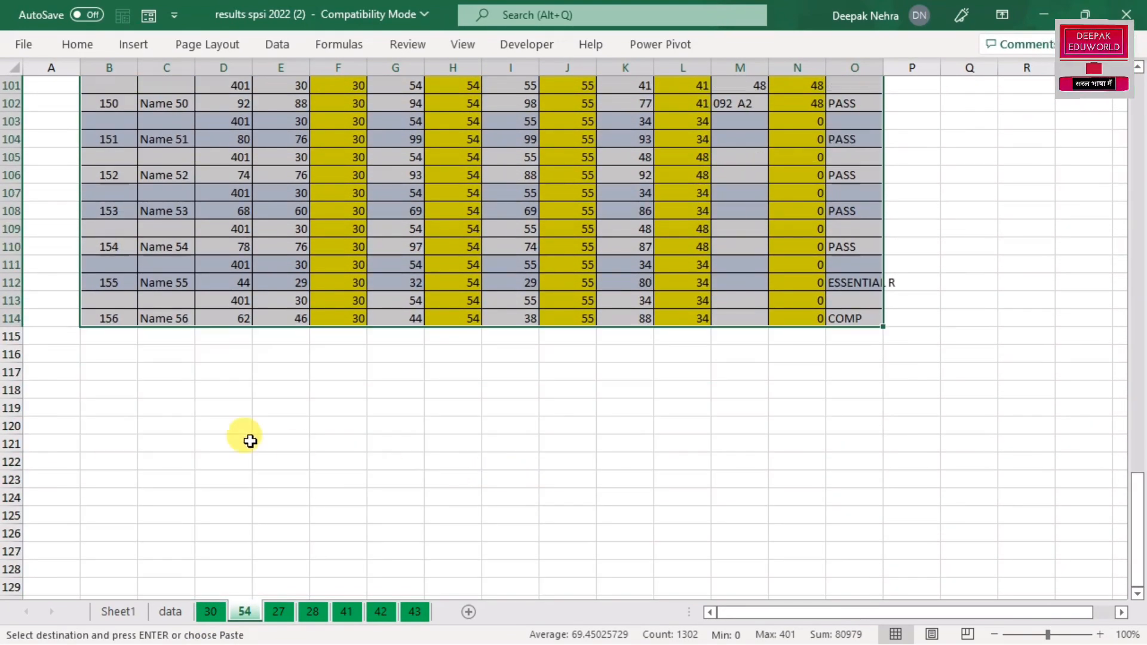
left_click(98, 343)
key("ctrl+v")
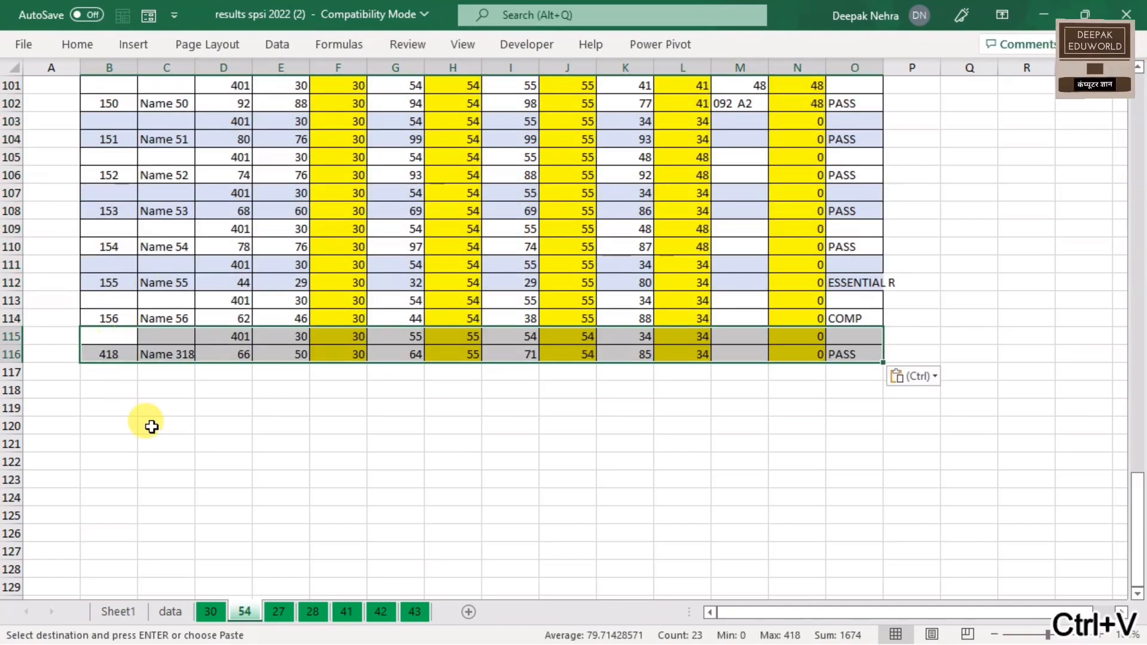
Step: Clear the Helper 3 filter, leave Helper 4 and 5 filters unchanged, and return to sheet 54
left_click(170, 612)
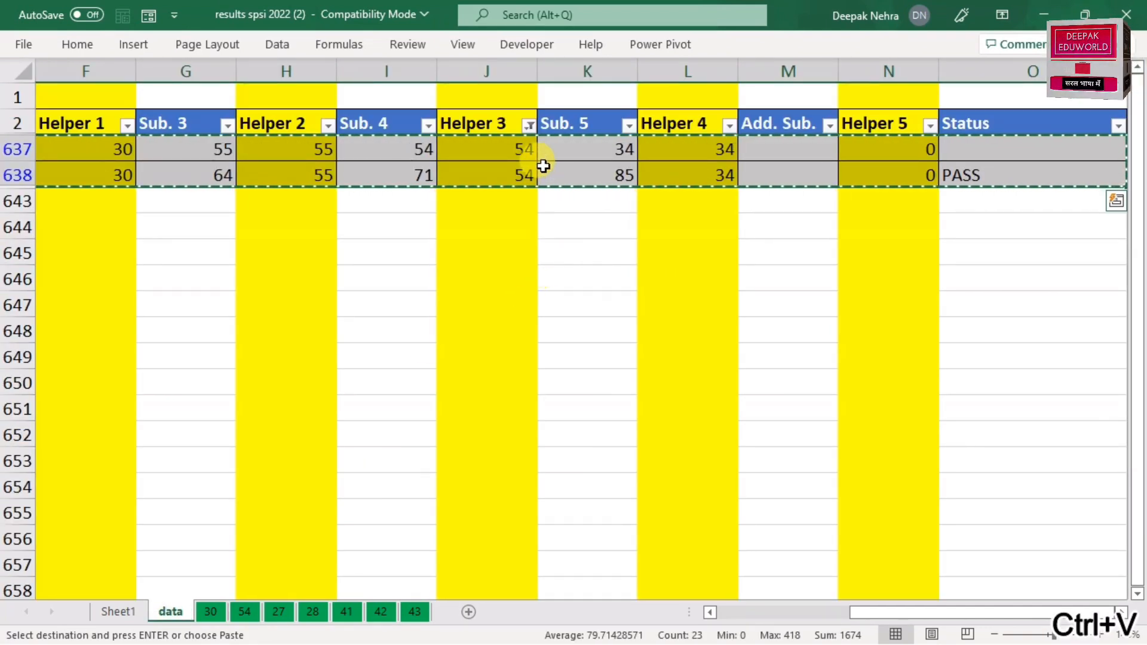
left_click(528, 125)
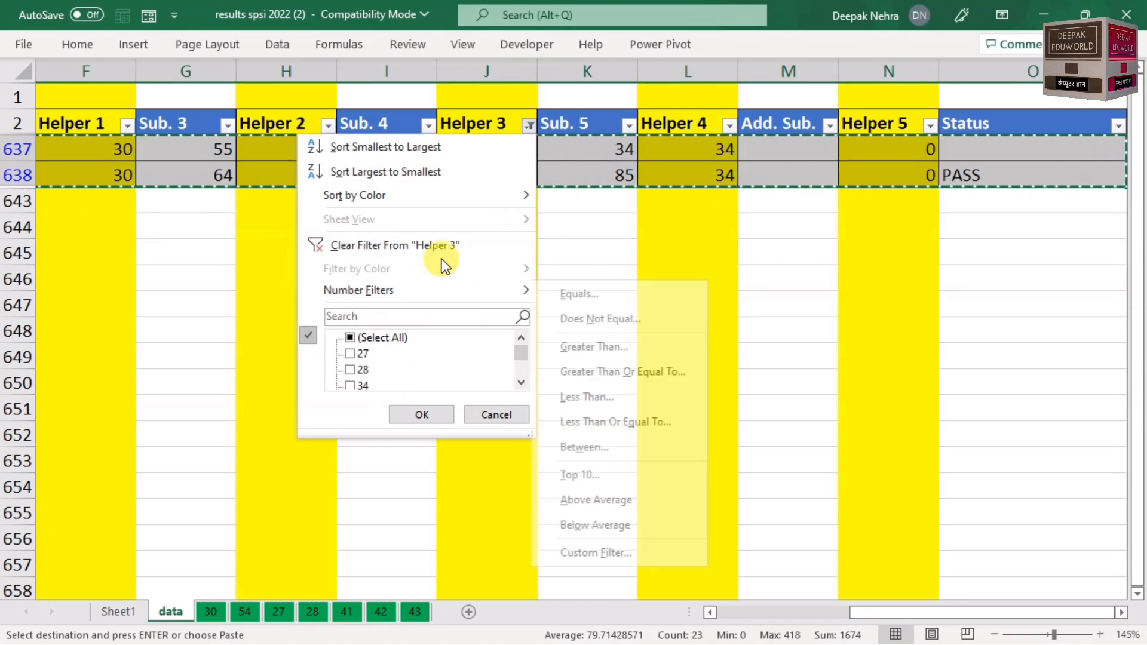
left_click(454, 245)
left_click(730, 125)
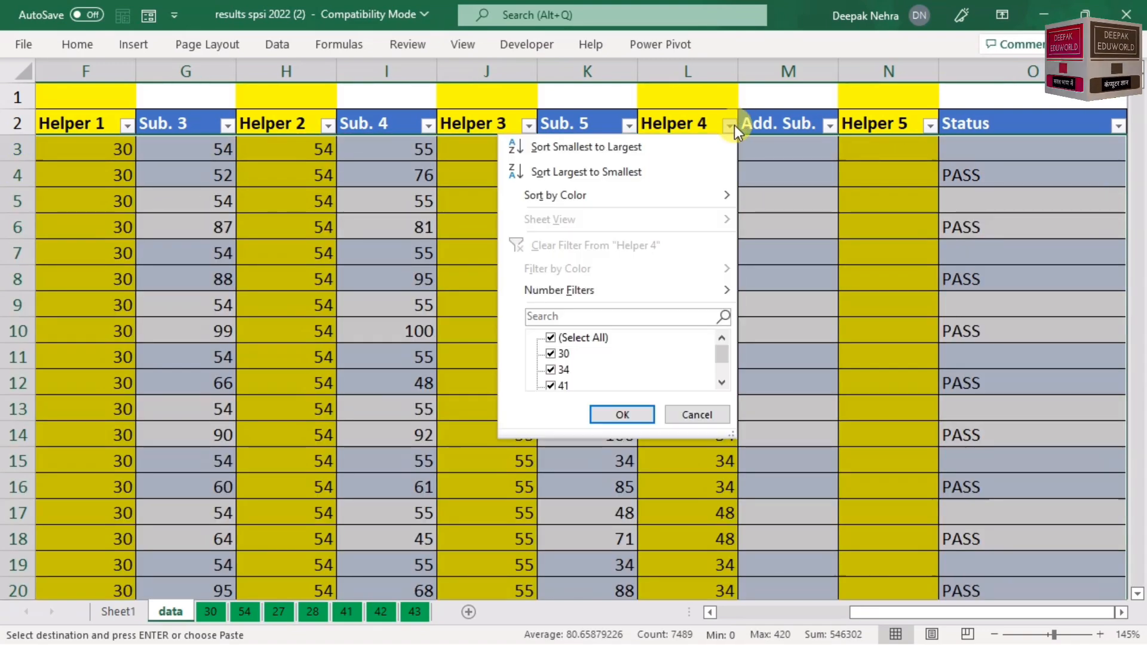
left_click(552, 339)
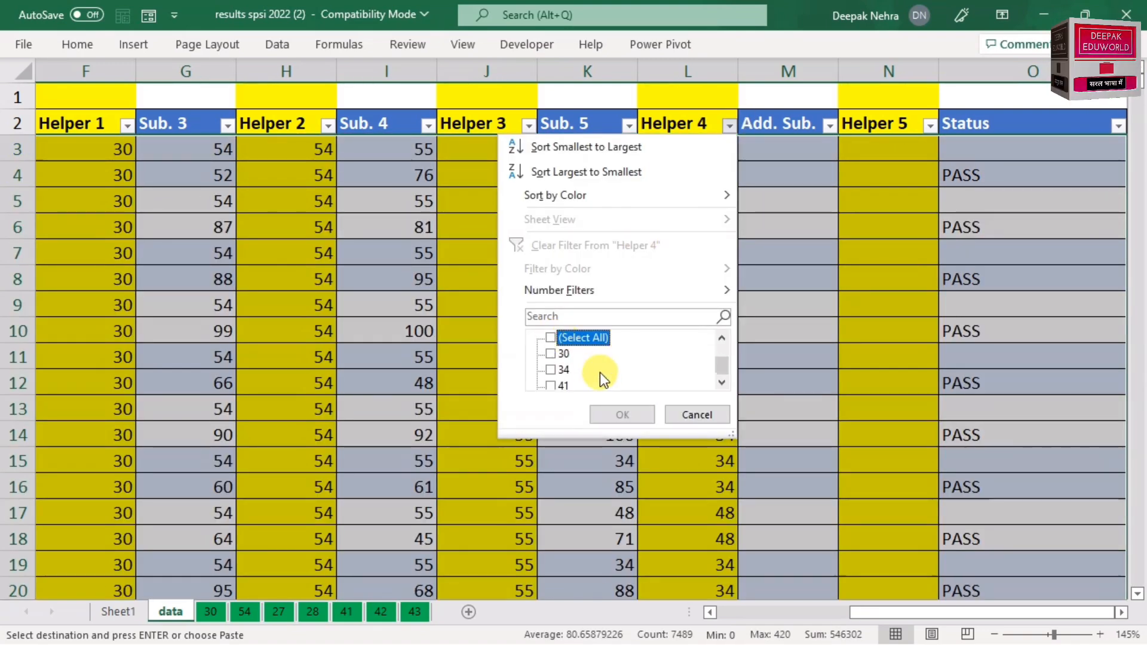
scroll(600, 372, "down", 1)
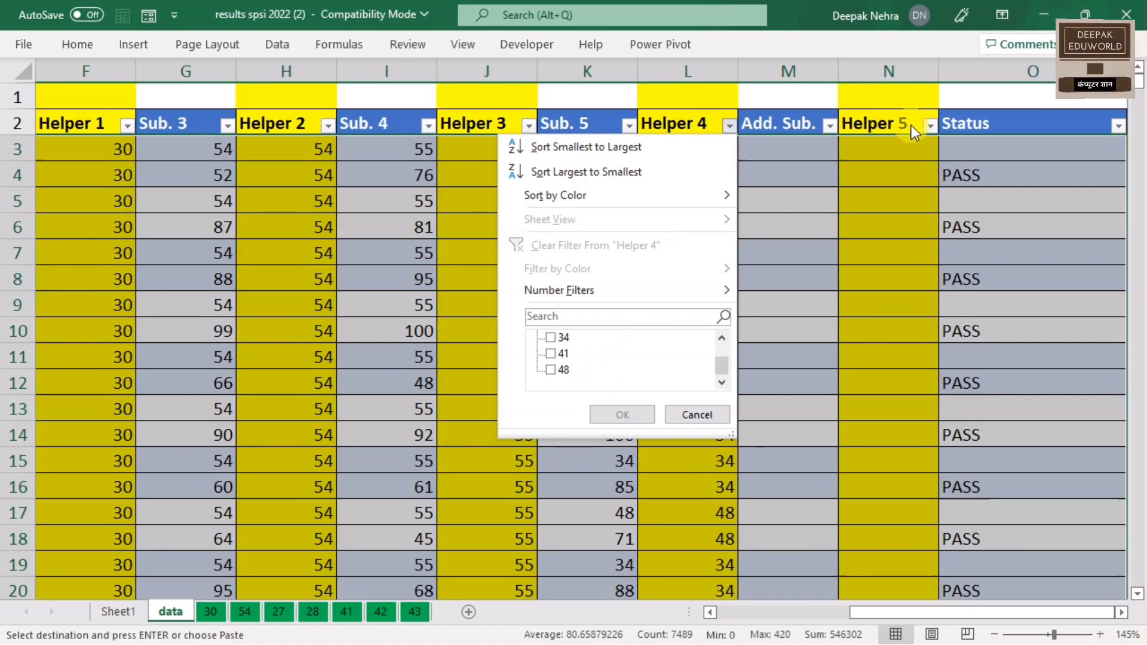
left_click(930, 125)
left_click(930, 124)
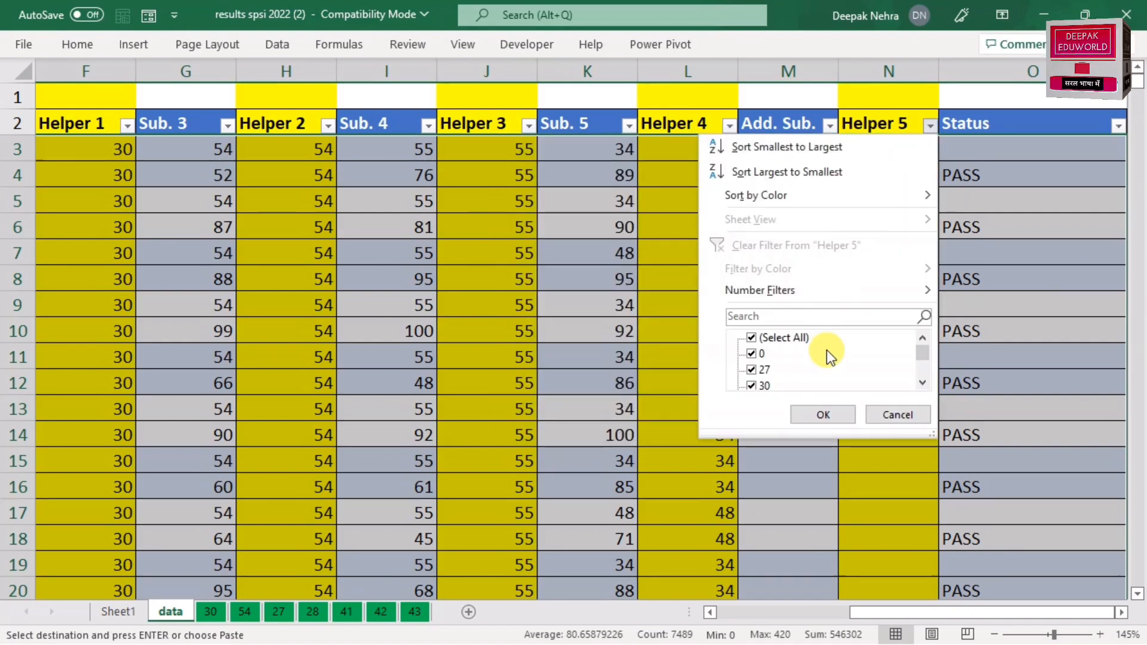
scroll(823, 355, "down", 1)
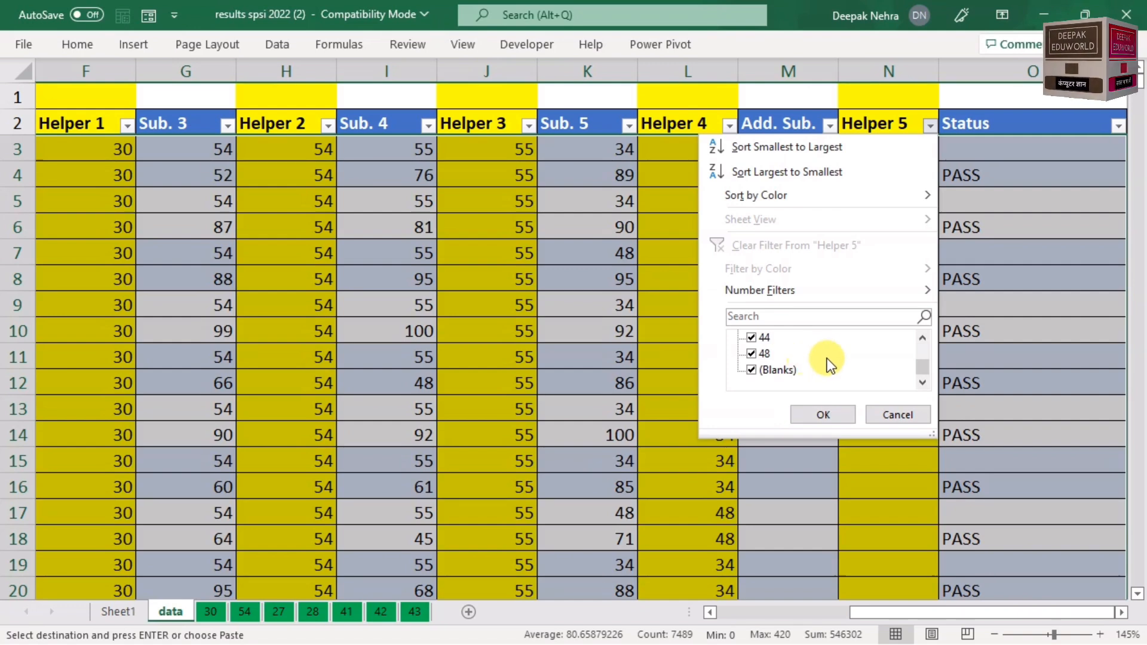
left_click(883, 410)
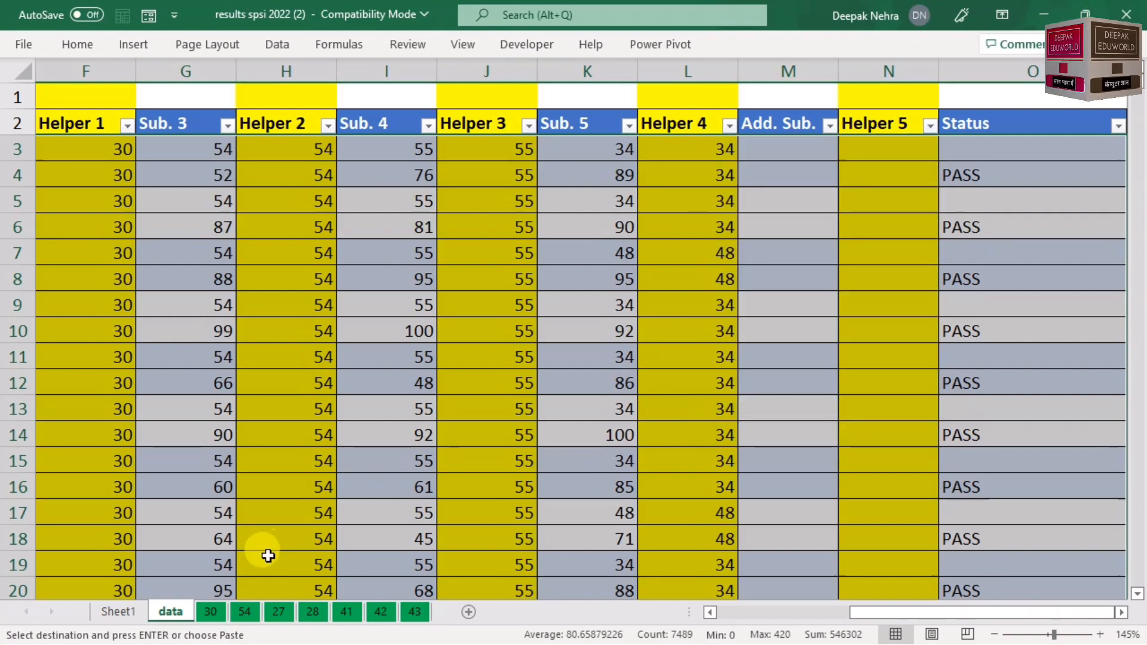
left_click(246, 613)
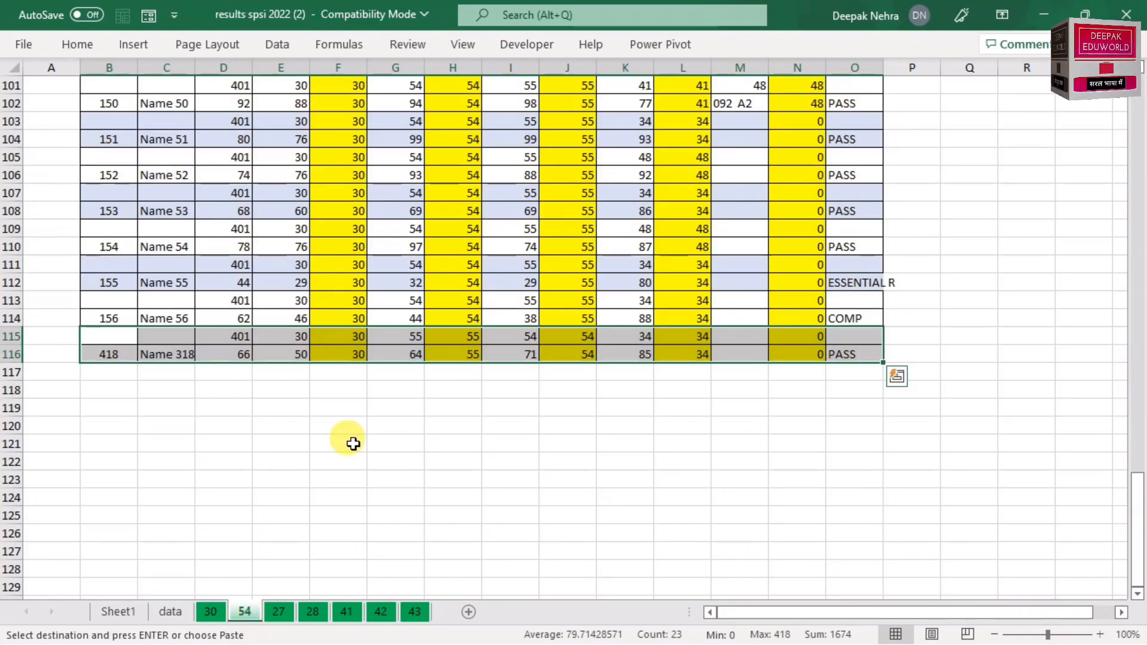
Step: Select column B on sheet 54 to read its roll-number count, then view Sheet1's summary
scroll(354, 443, "up", 4)
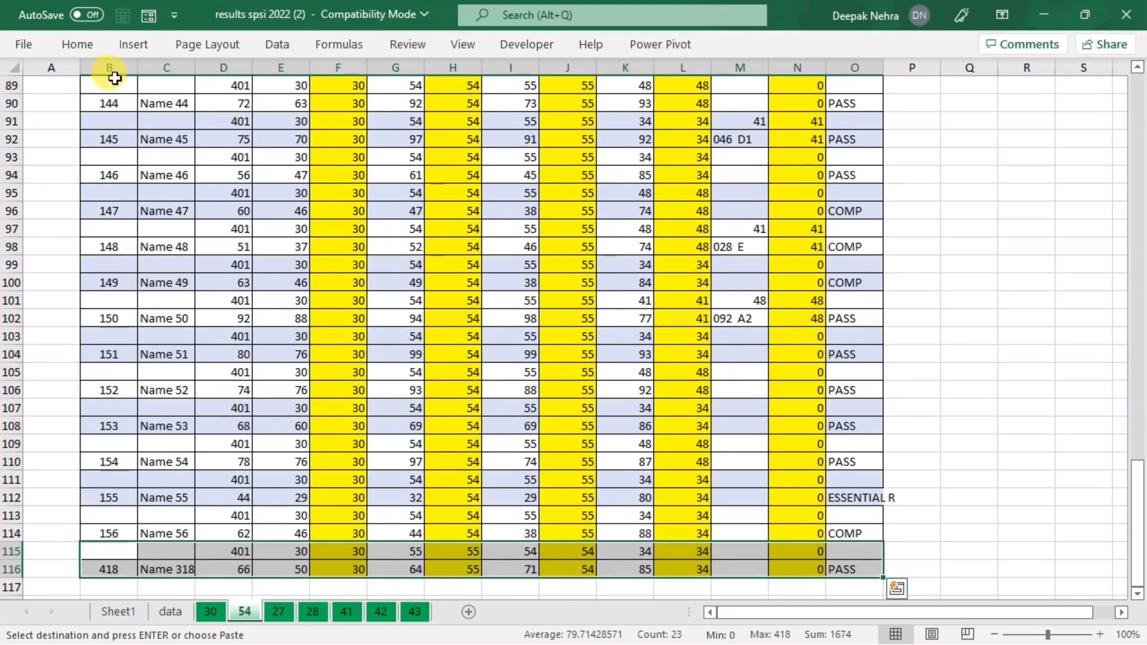
left_click(109, 67)
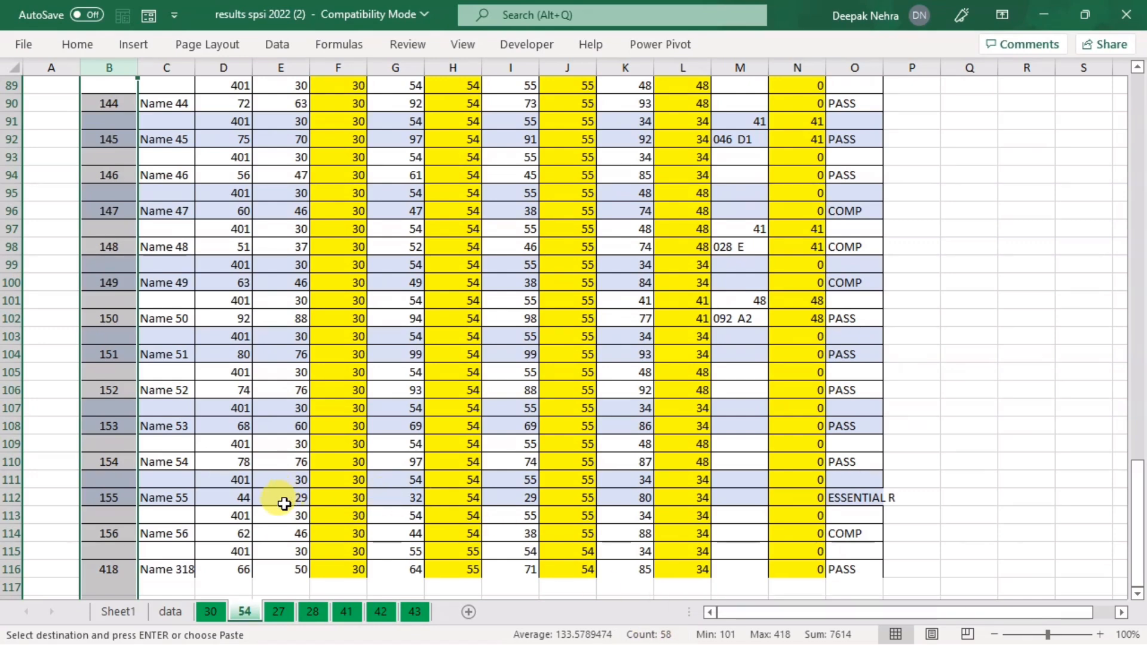
left_click(144, 609)
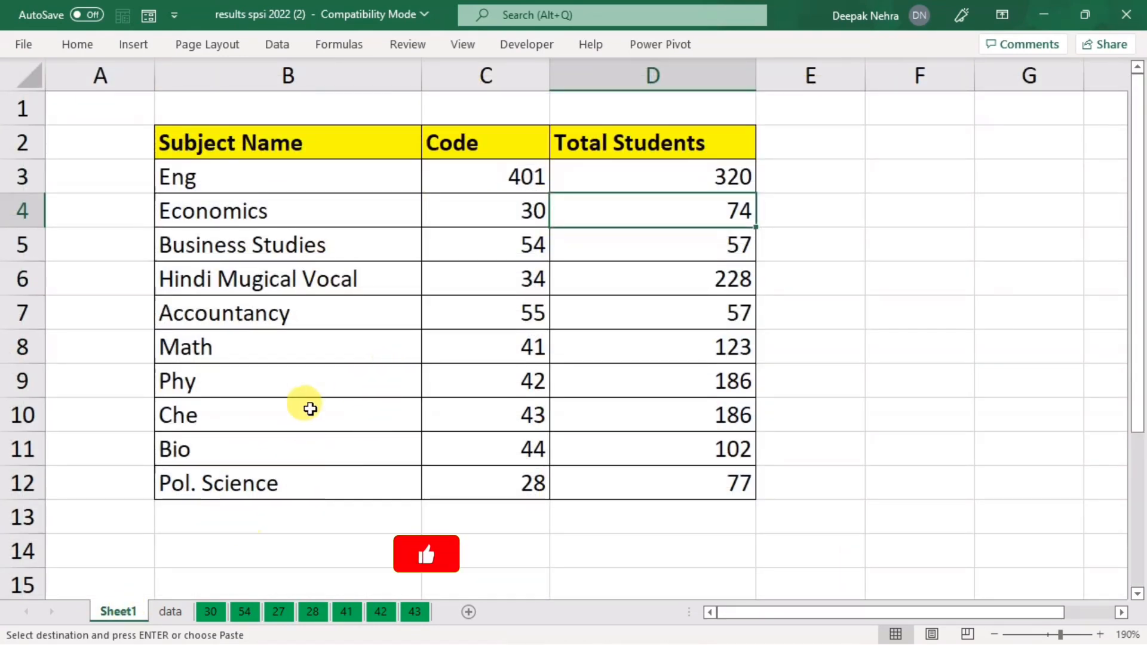
Step: On Sheet1, select the Business Studies row's code 54 and its total of 57 students
left_click(532, 242)
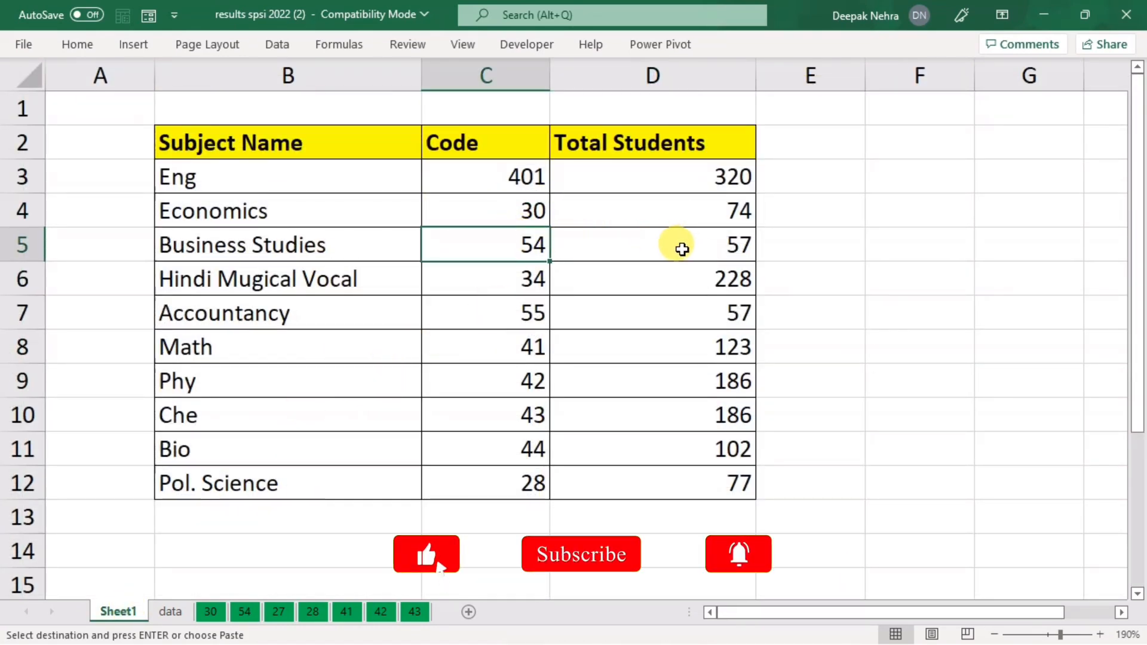
left_click_drag(691, 244, 502, 245)
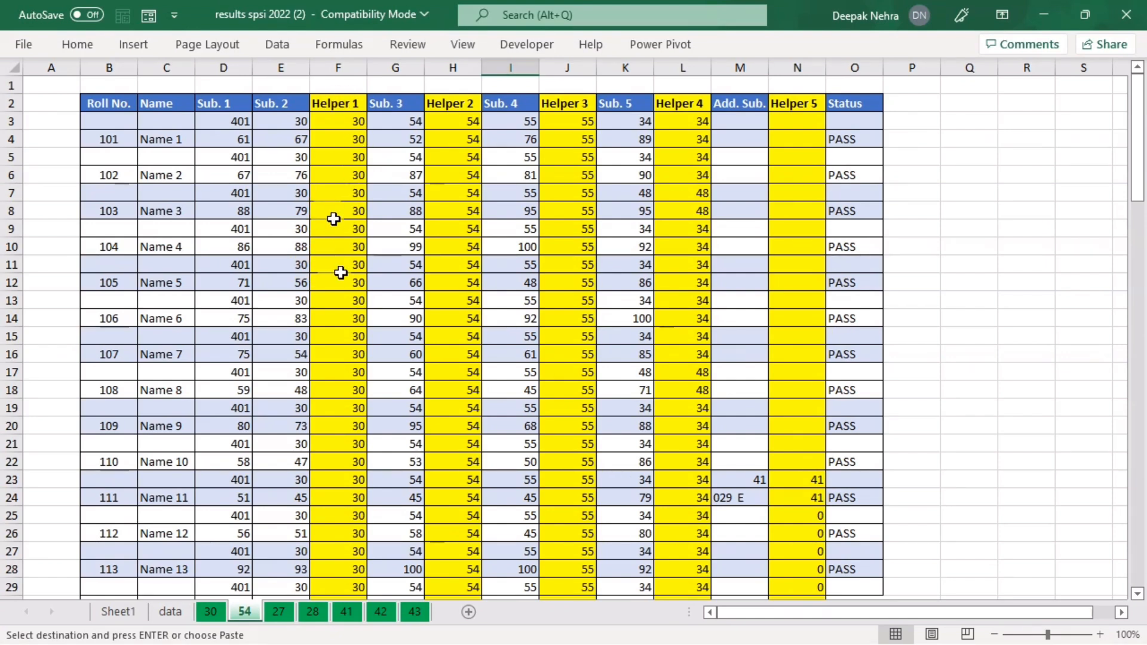
Step: Delete Helper columns F, H, J, L and N from sheet 54
left_click(339, 69)
left_click(456, 68, "ctrl")
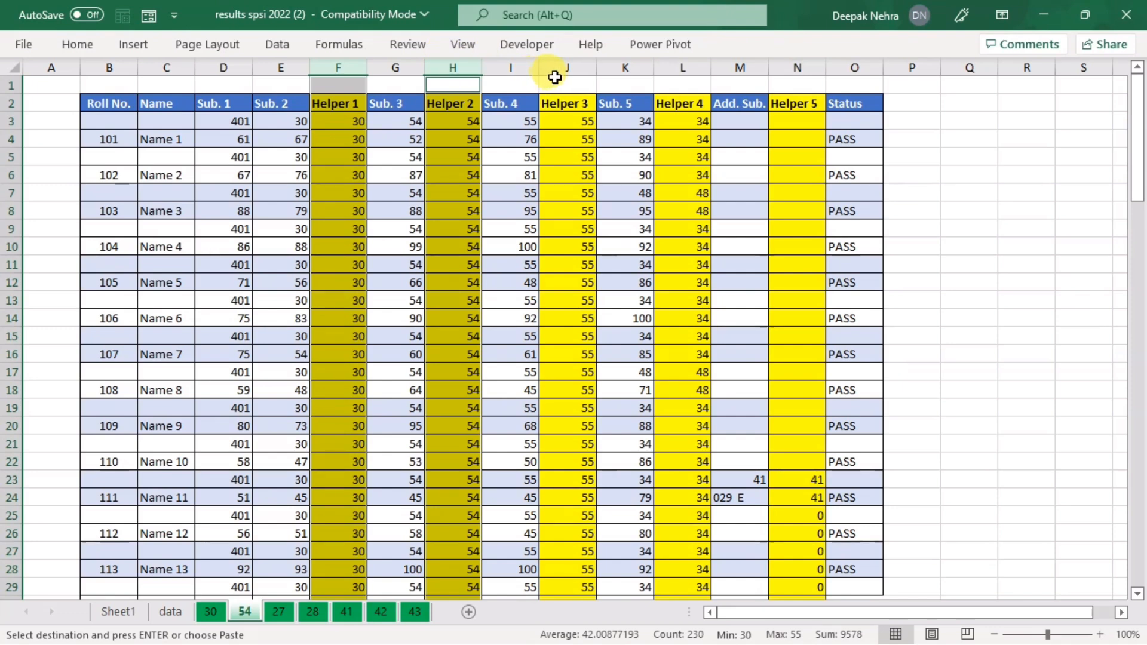
left_click(590, 72, "ctrl")
left_click(683, 70, "ctrl")
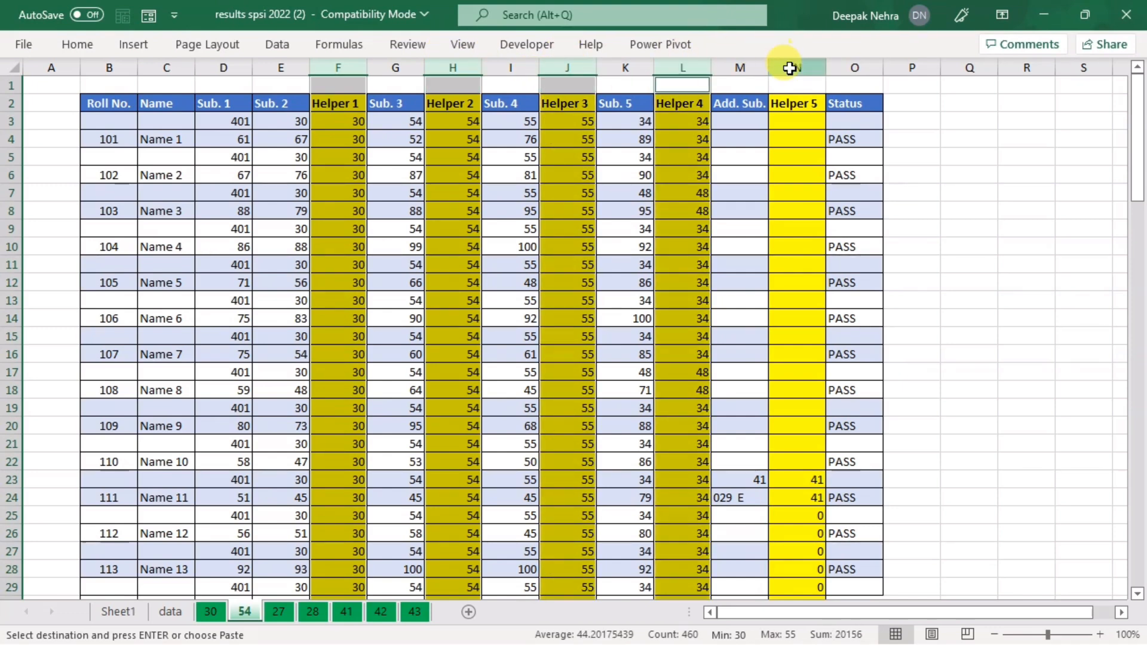
left_click(790, 68, "ctrl")
right_click(680, 62)
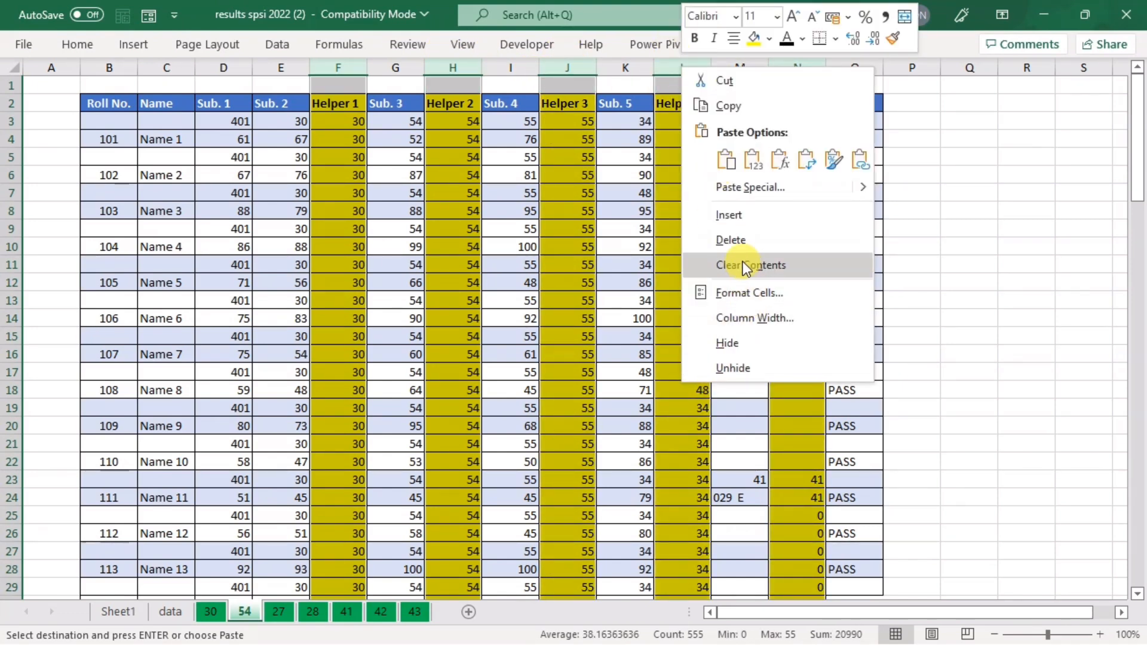
left_click(738, 245)
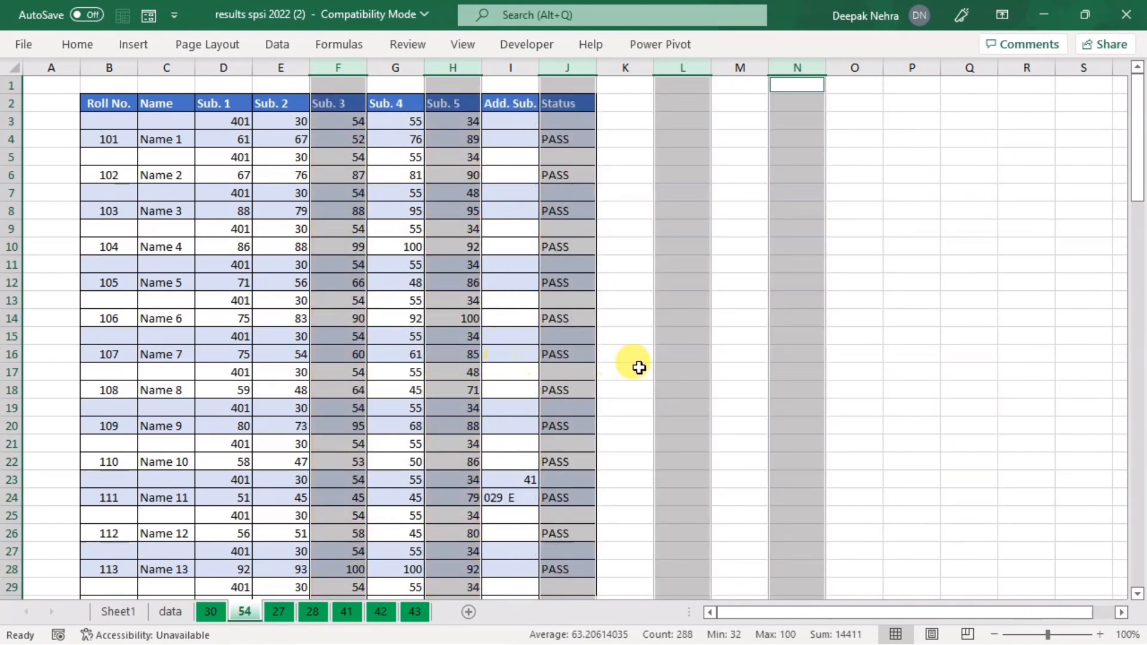
left_click(664, 317)
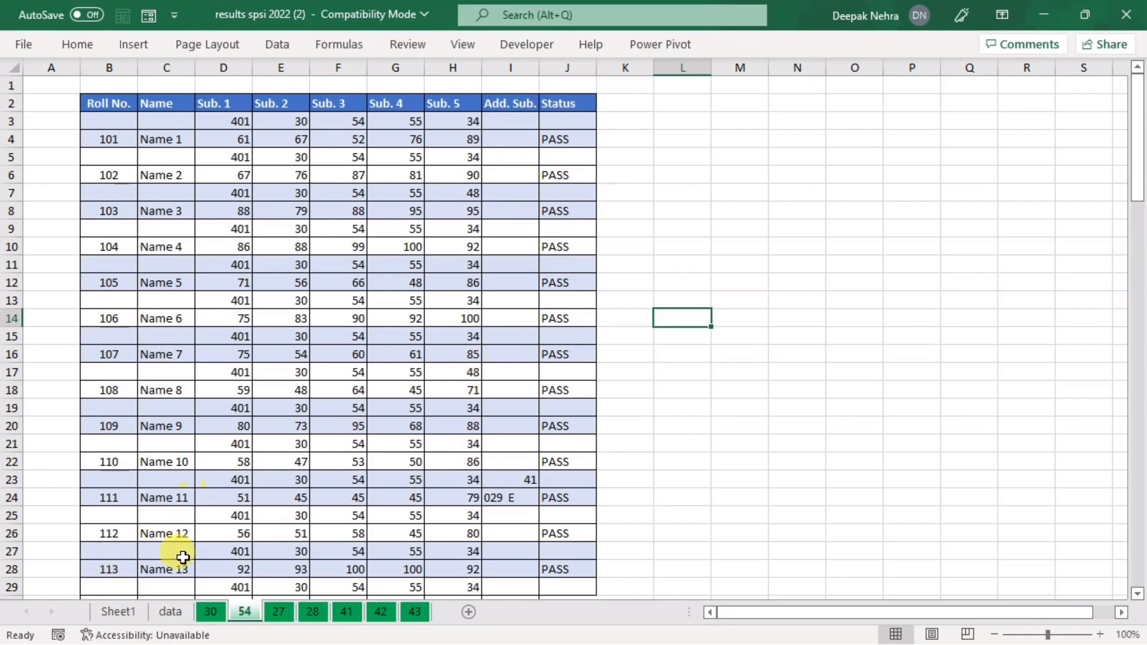
Step: Copy the data sheet's Helper 1, Helper 2 and Helper 3 columns, checking Sheet1 briefly
left_click(160, 613)
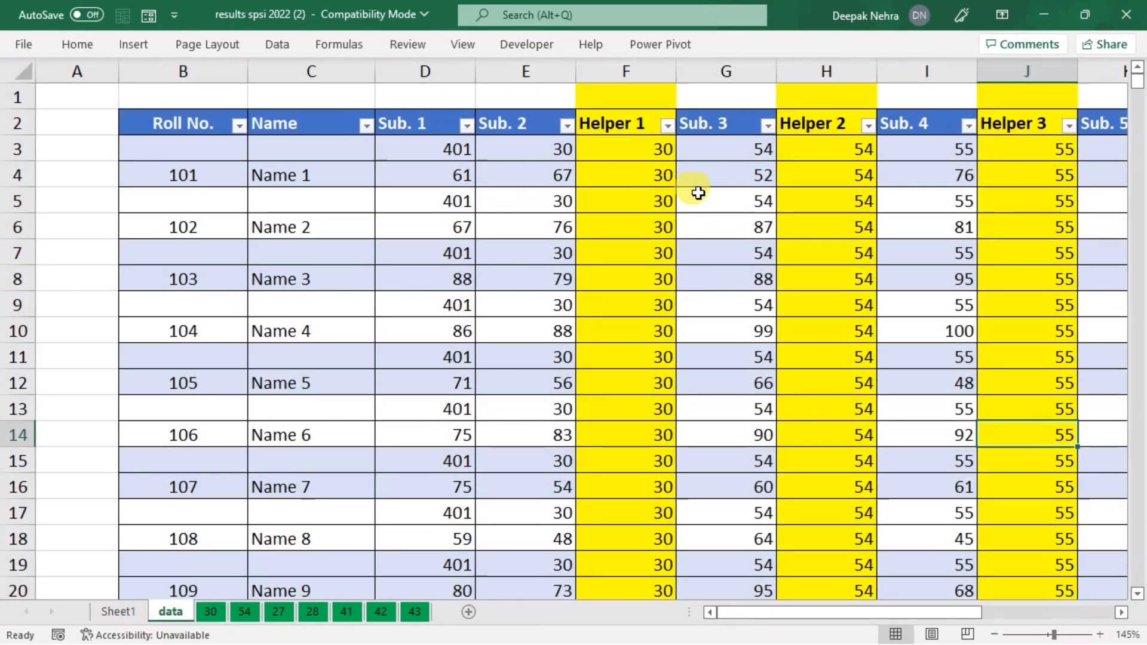
left_click(629, 71)
left_click(828, 71, "ctrl")
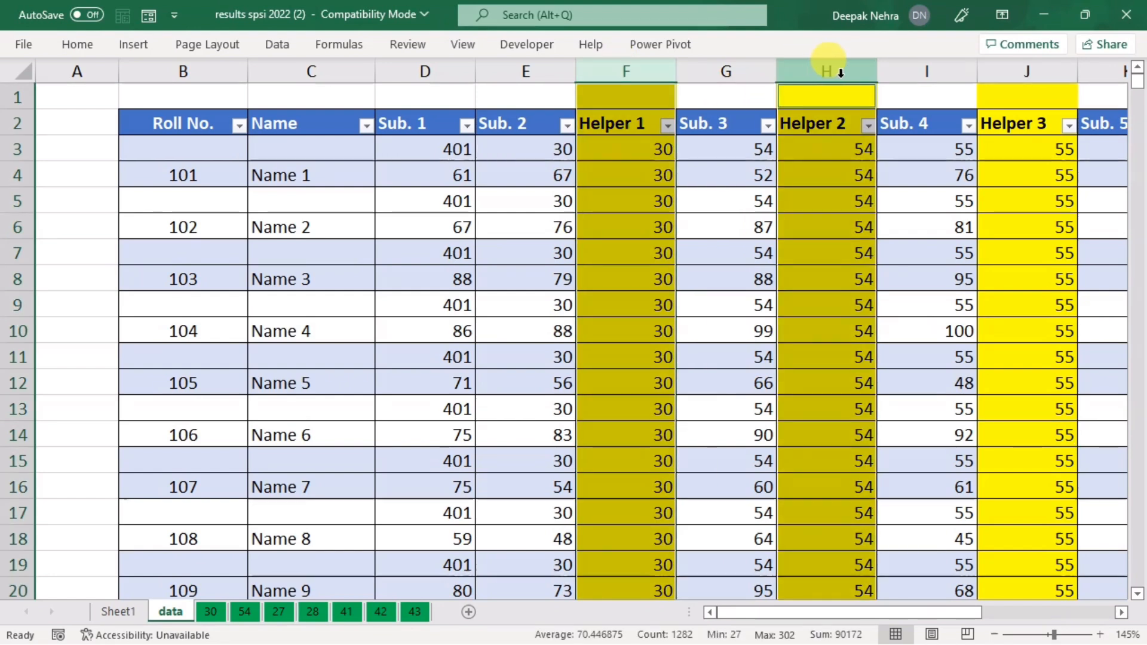
left_click(1030, 71, "ctrl")
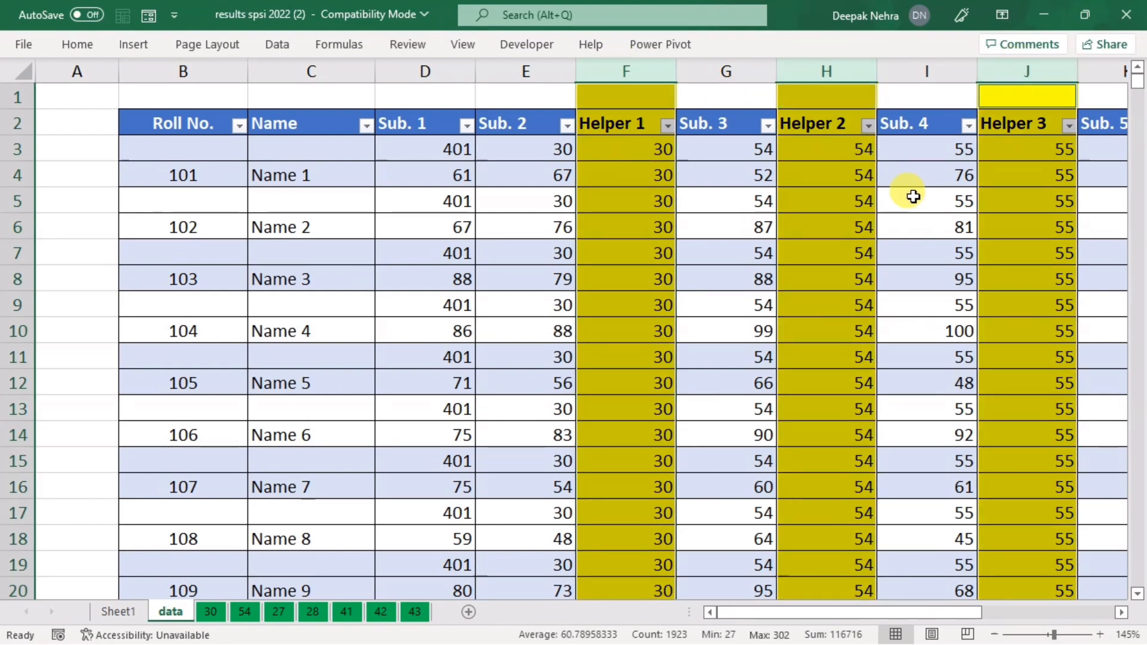
key("ctrl+c")
left_click(134, 611)
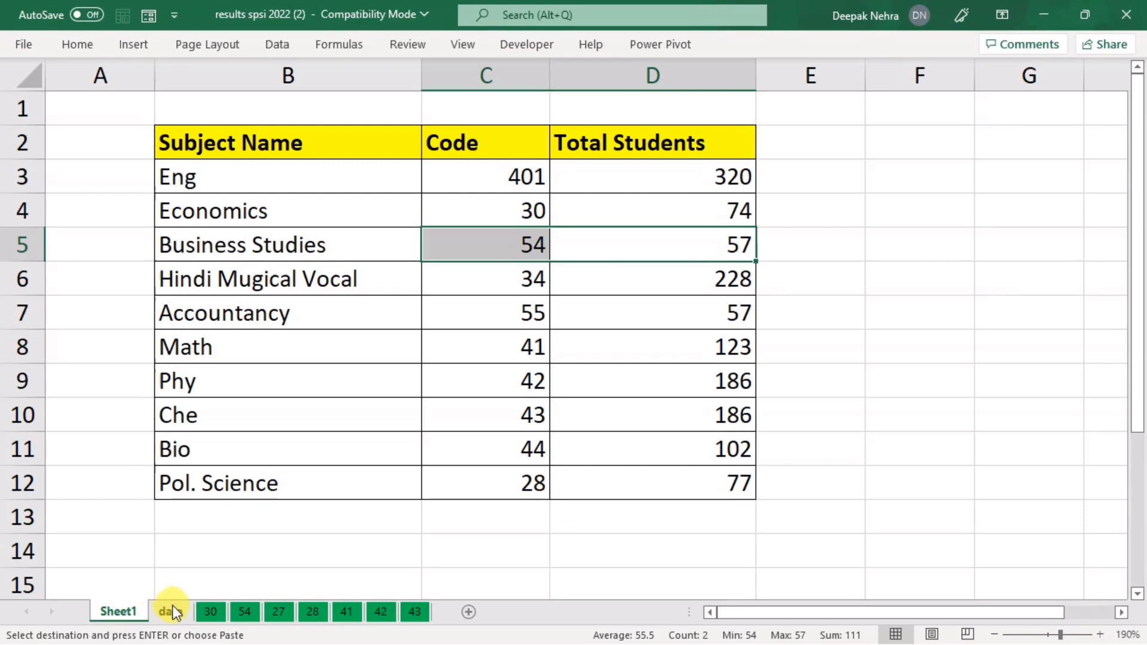
left_click(171, 611)
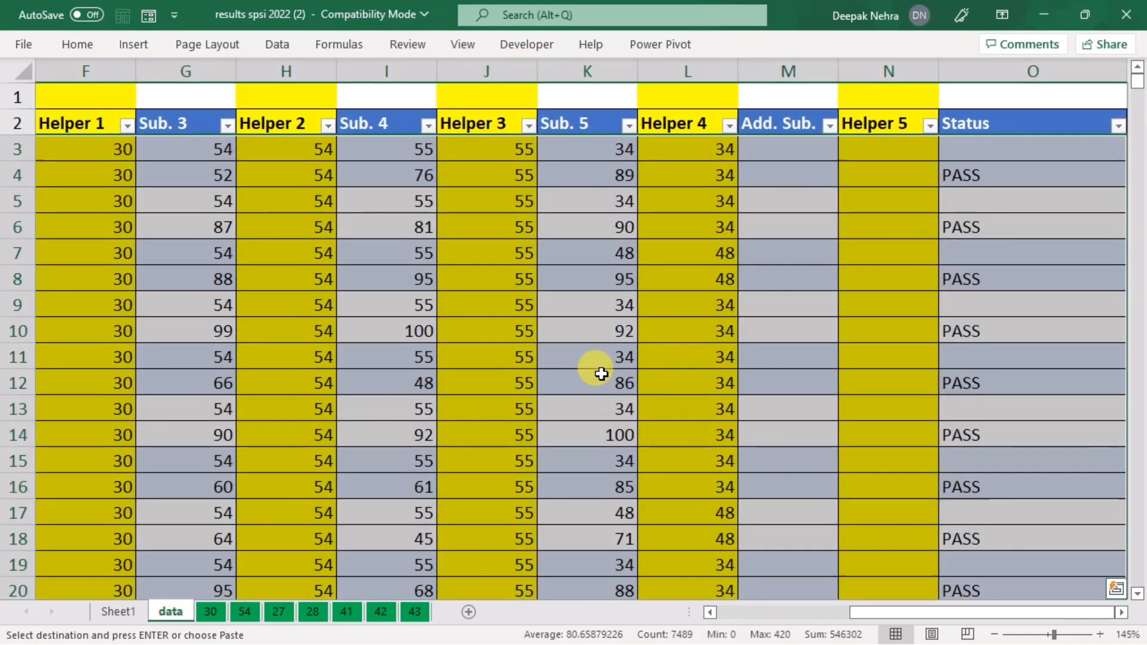